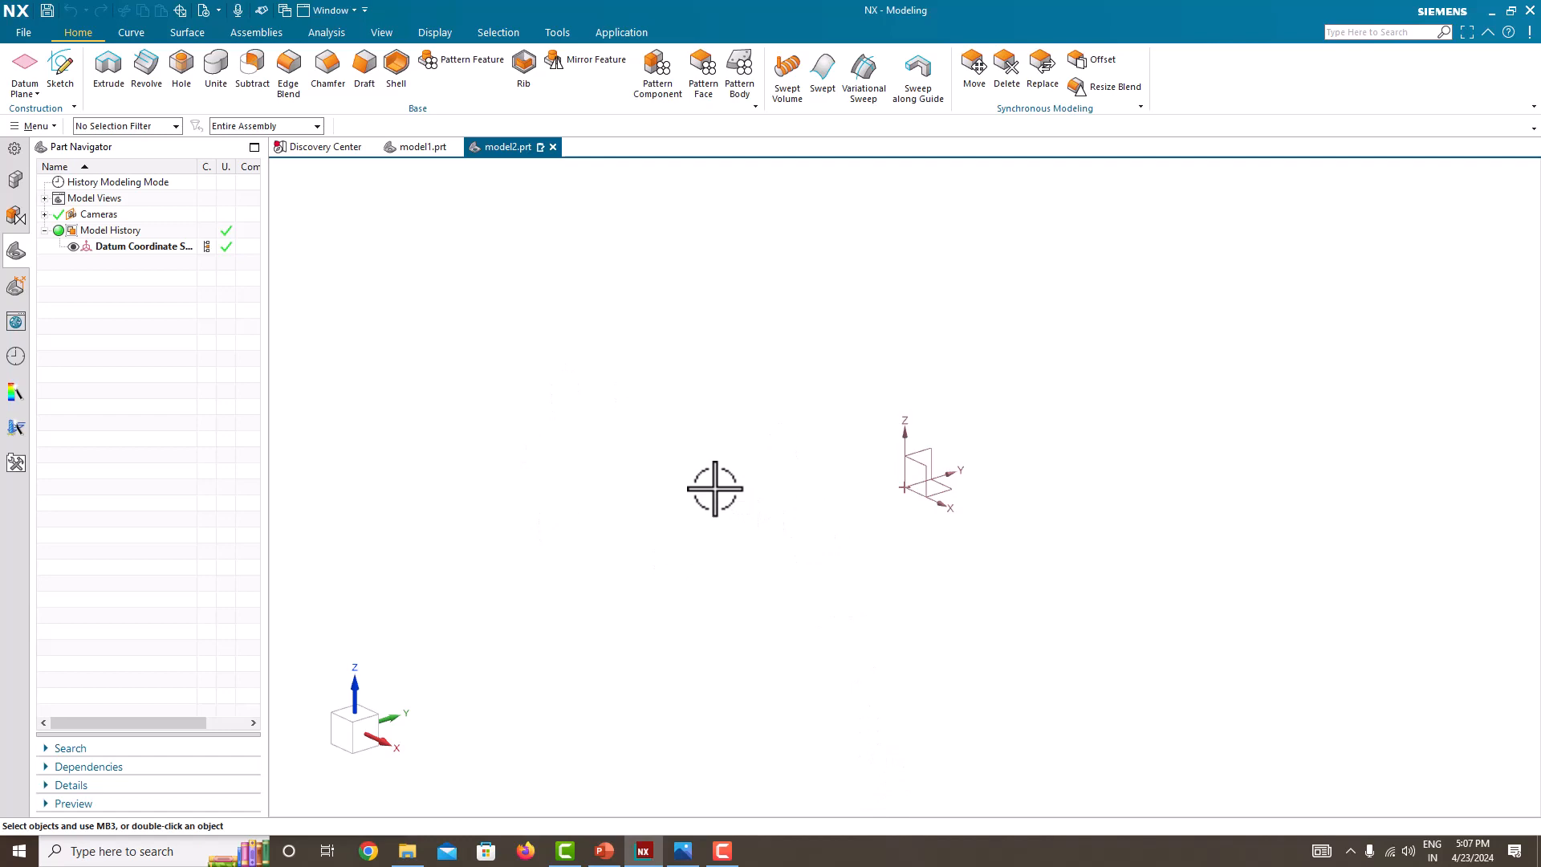
Show the reference drawing Untitled.png beside the modeling window and create a sketch on the Front plane
click(683, 851)
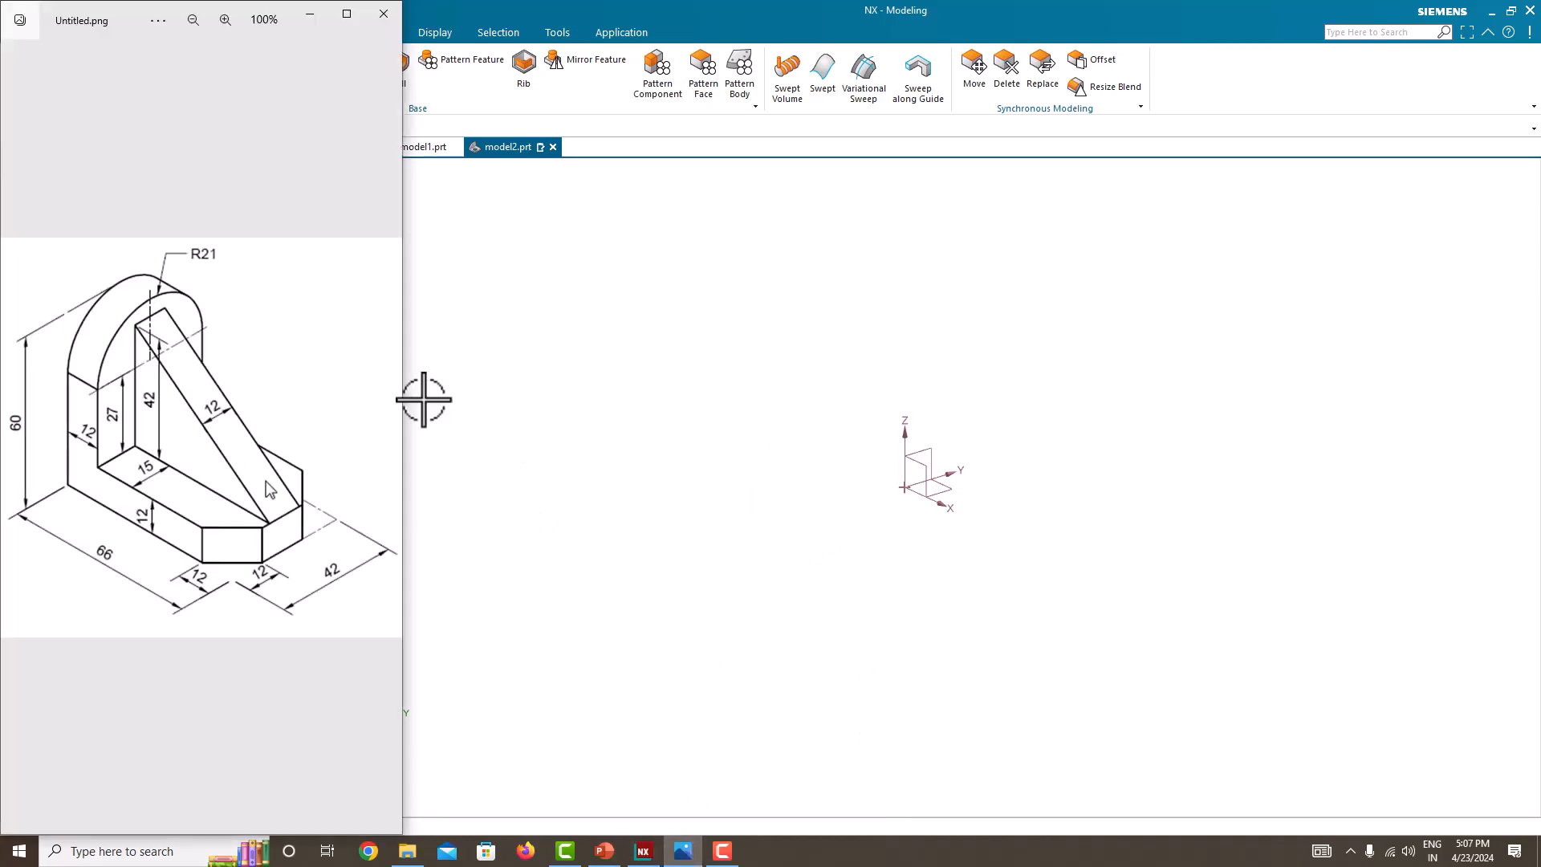
click(670, 431)
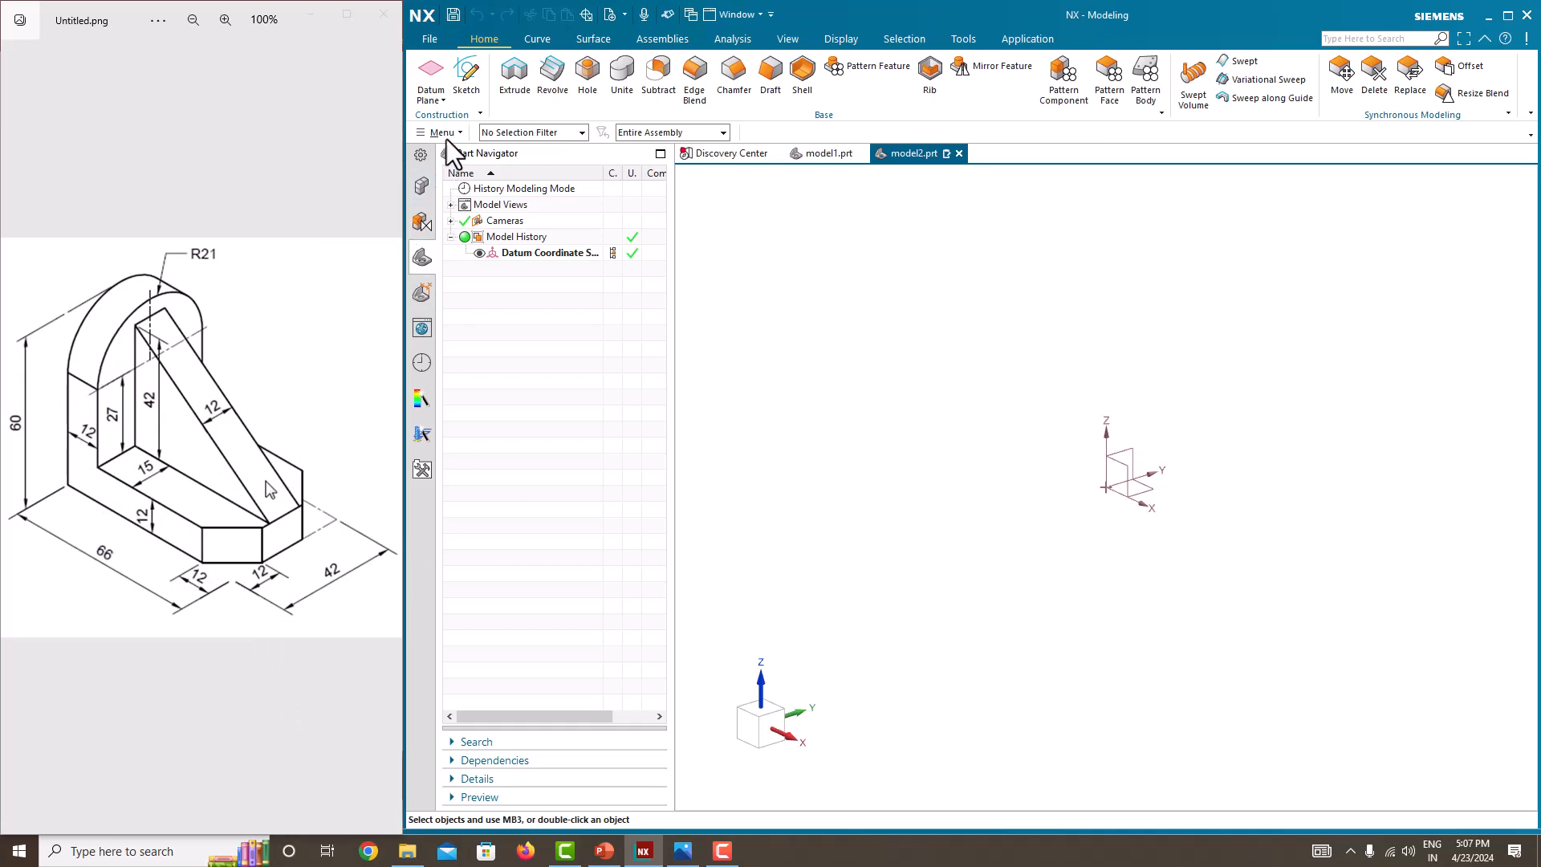
click(466, 76)
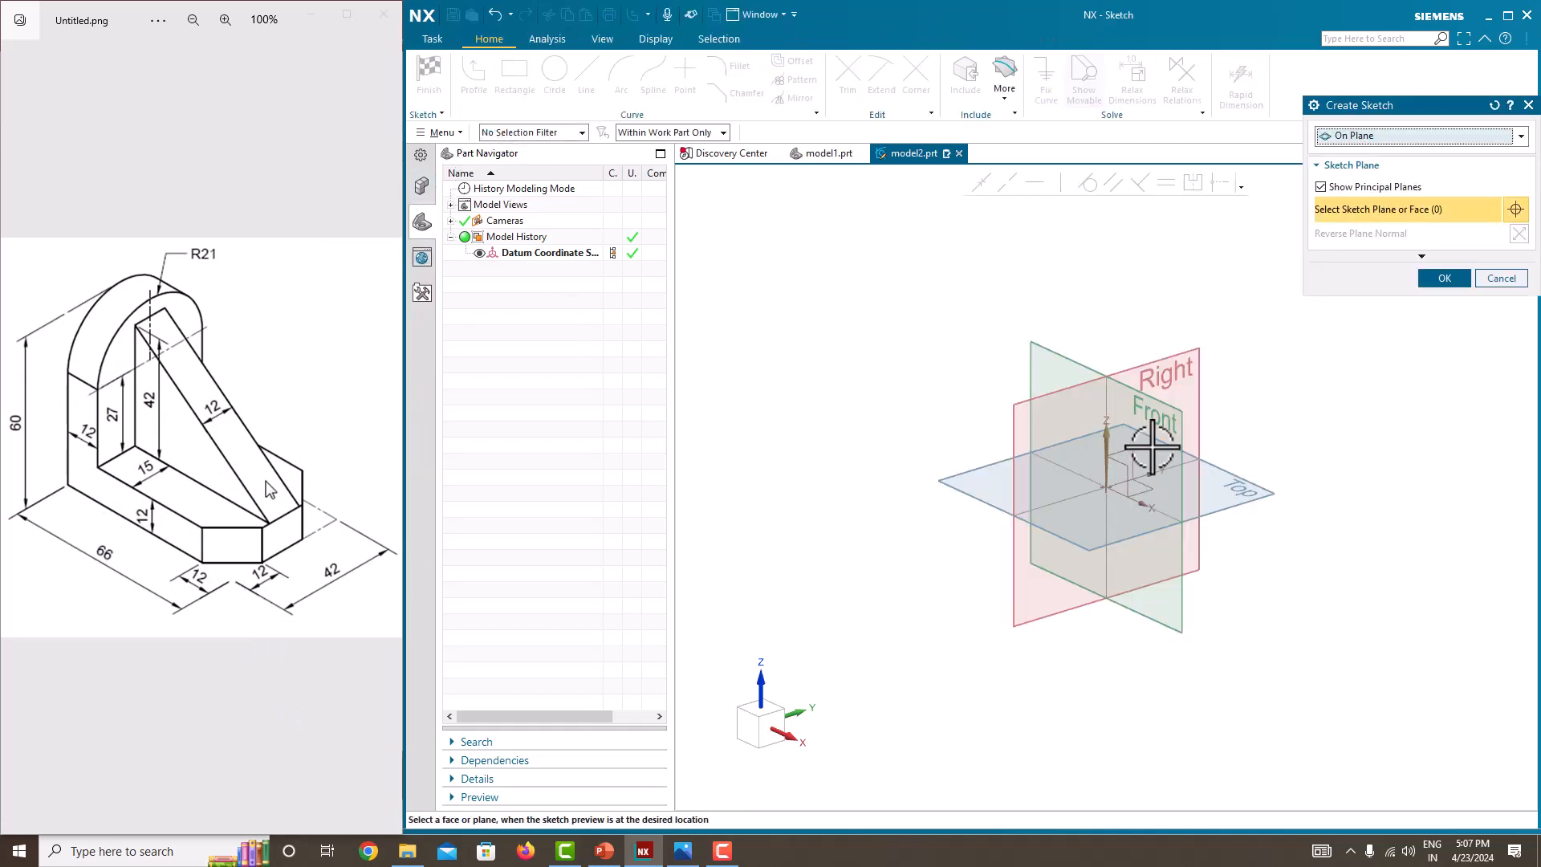
click(1178, 414)
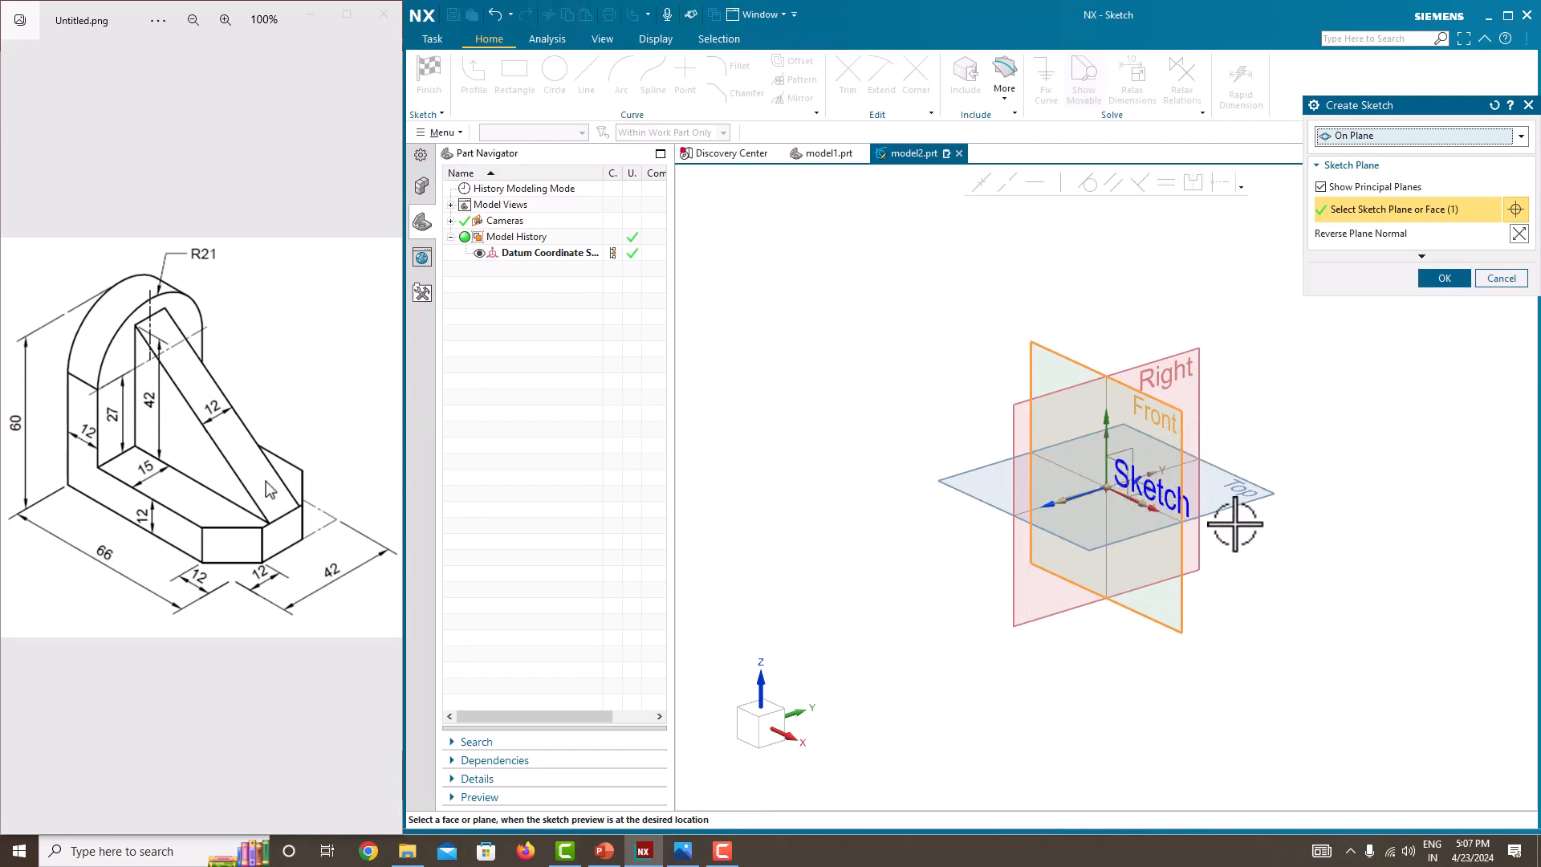
click(1456, 282)
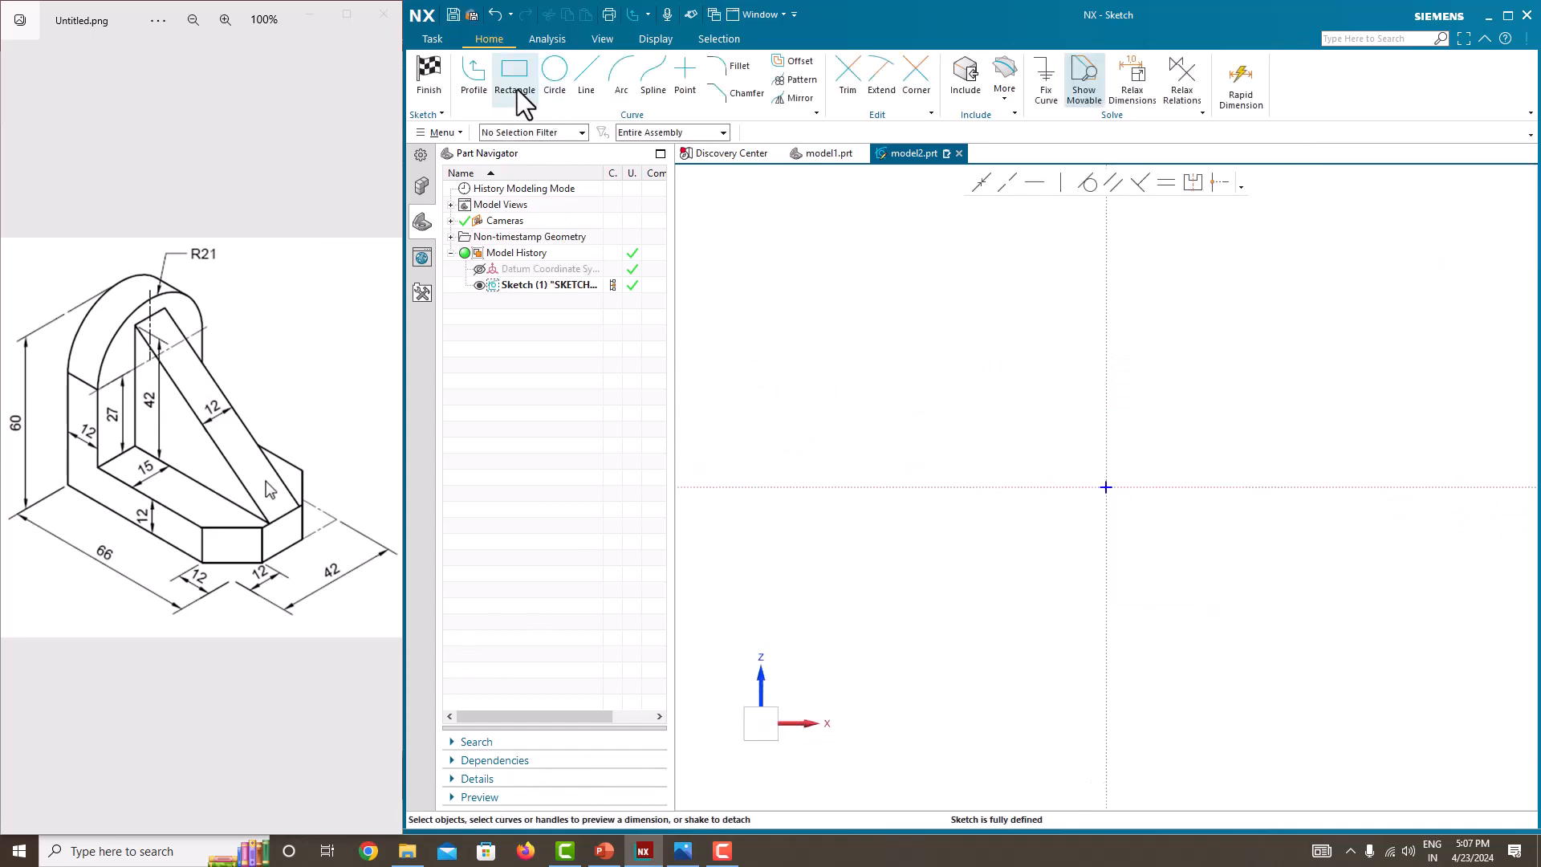
Sketch a closed L-shaped profile with its outer corner at the origin and a horizontal base about 186 mm long
click(470, 77)
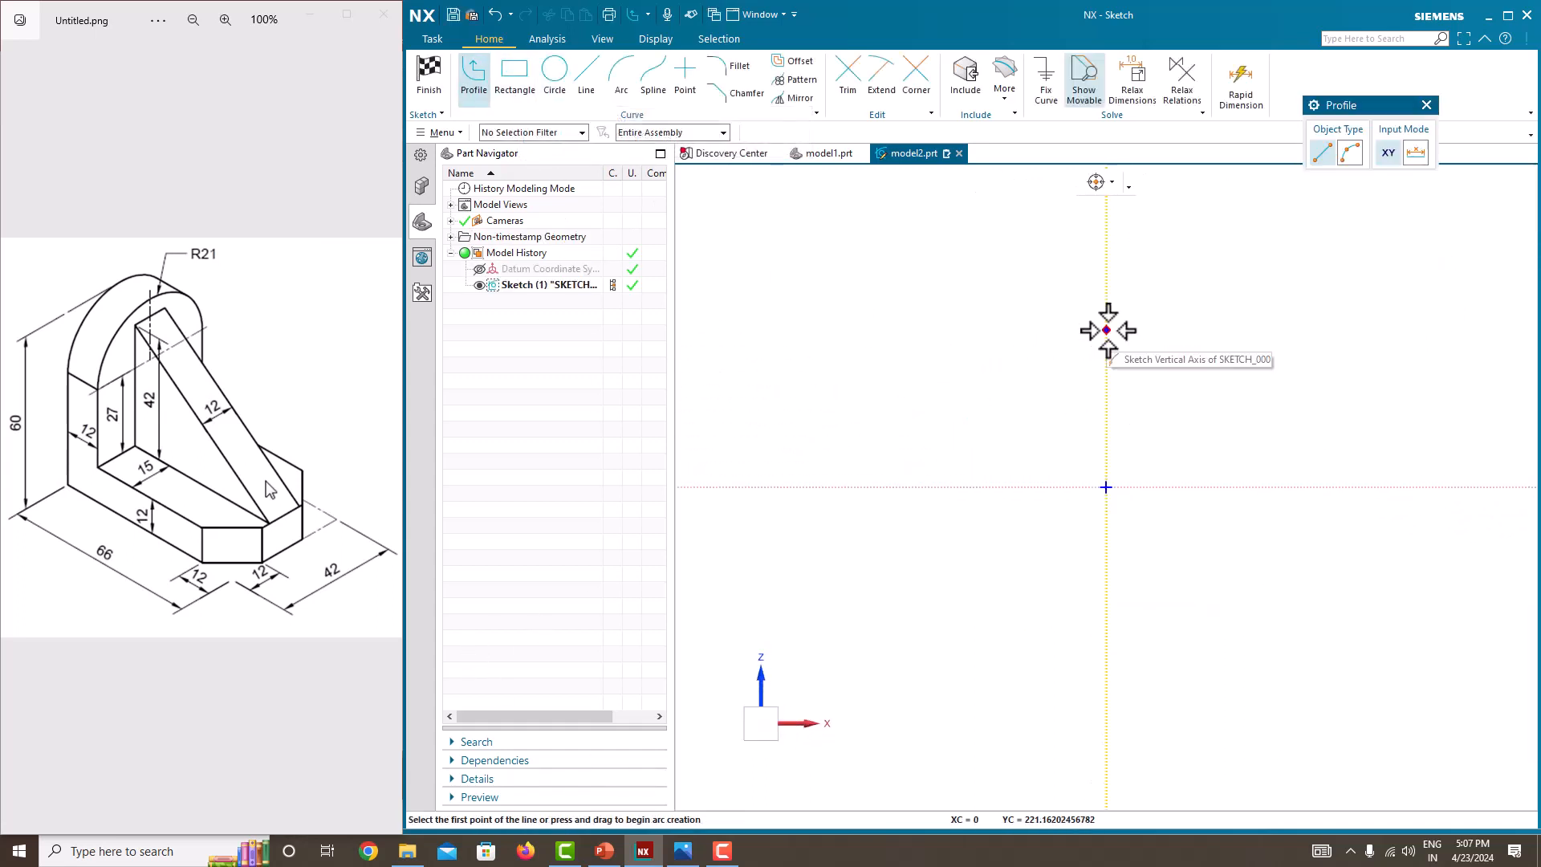
click(1106, 330)
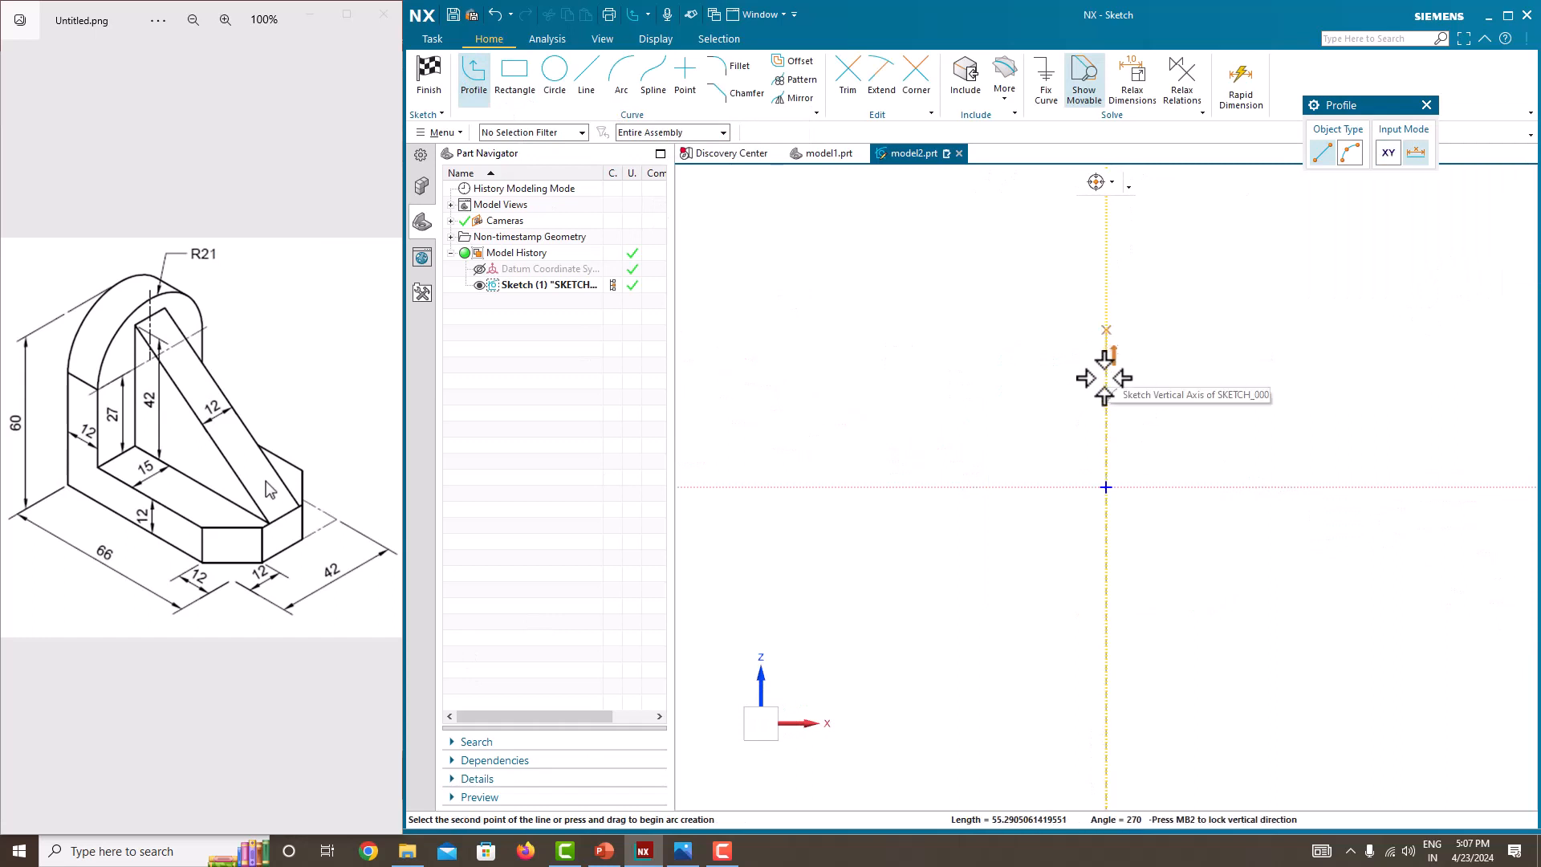
click(1108, 482)
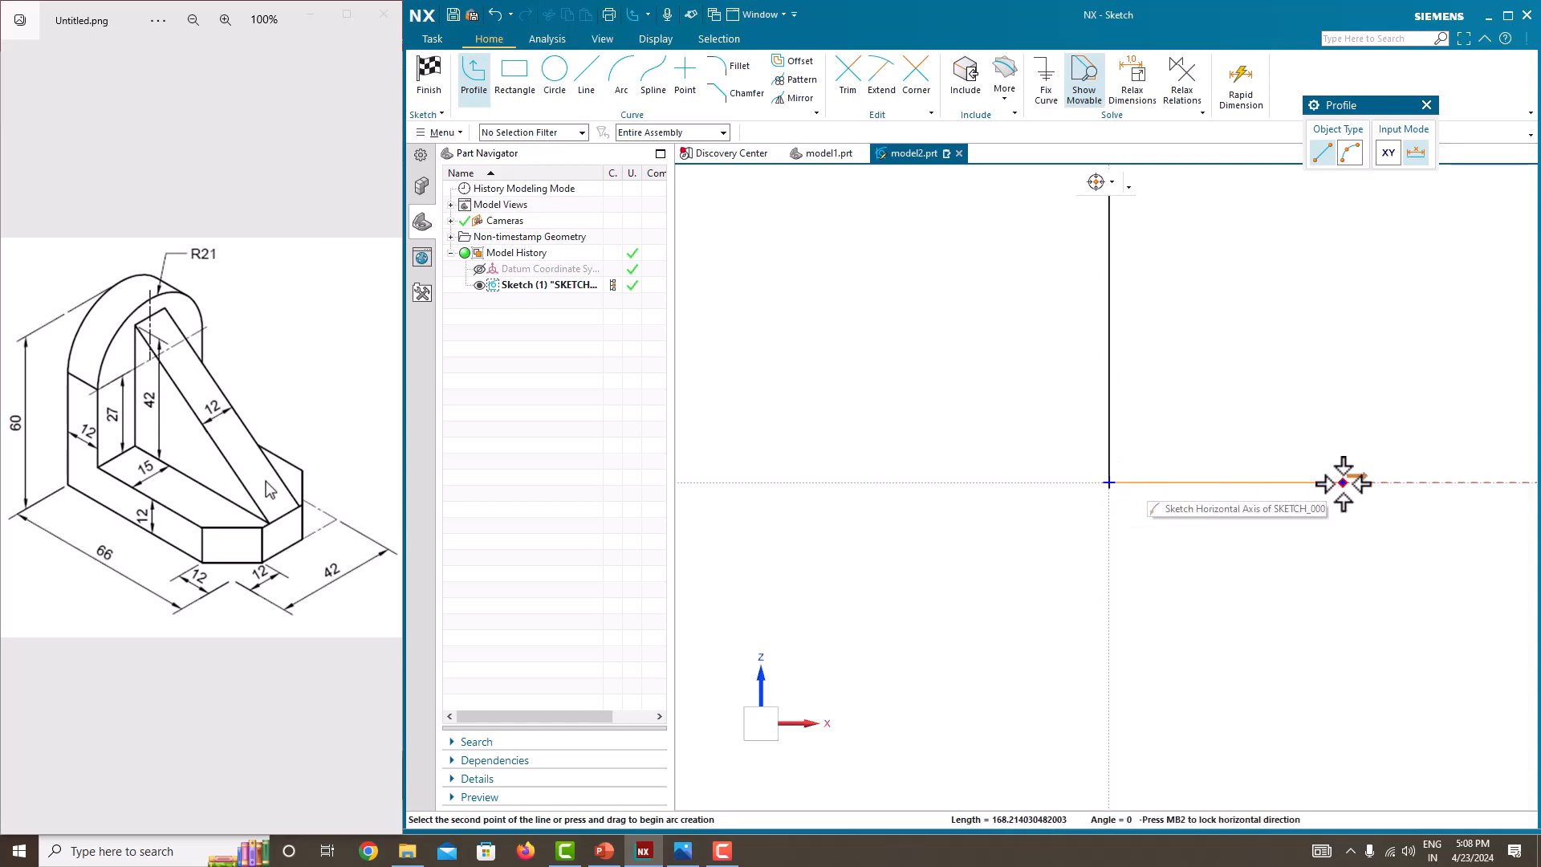
click(1368, 483)
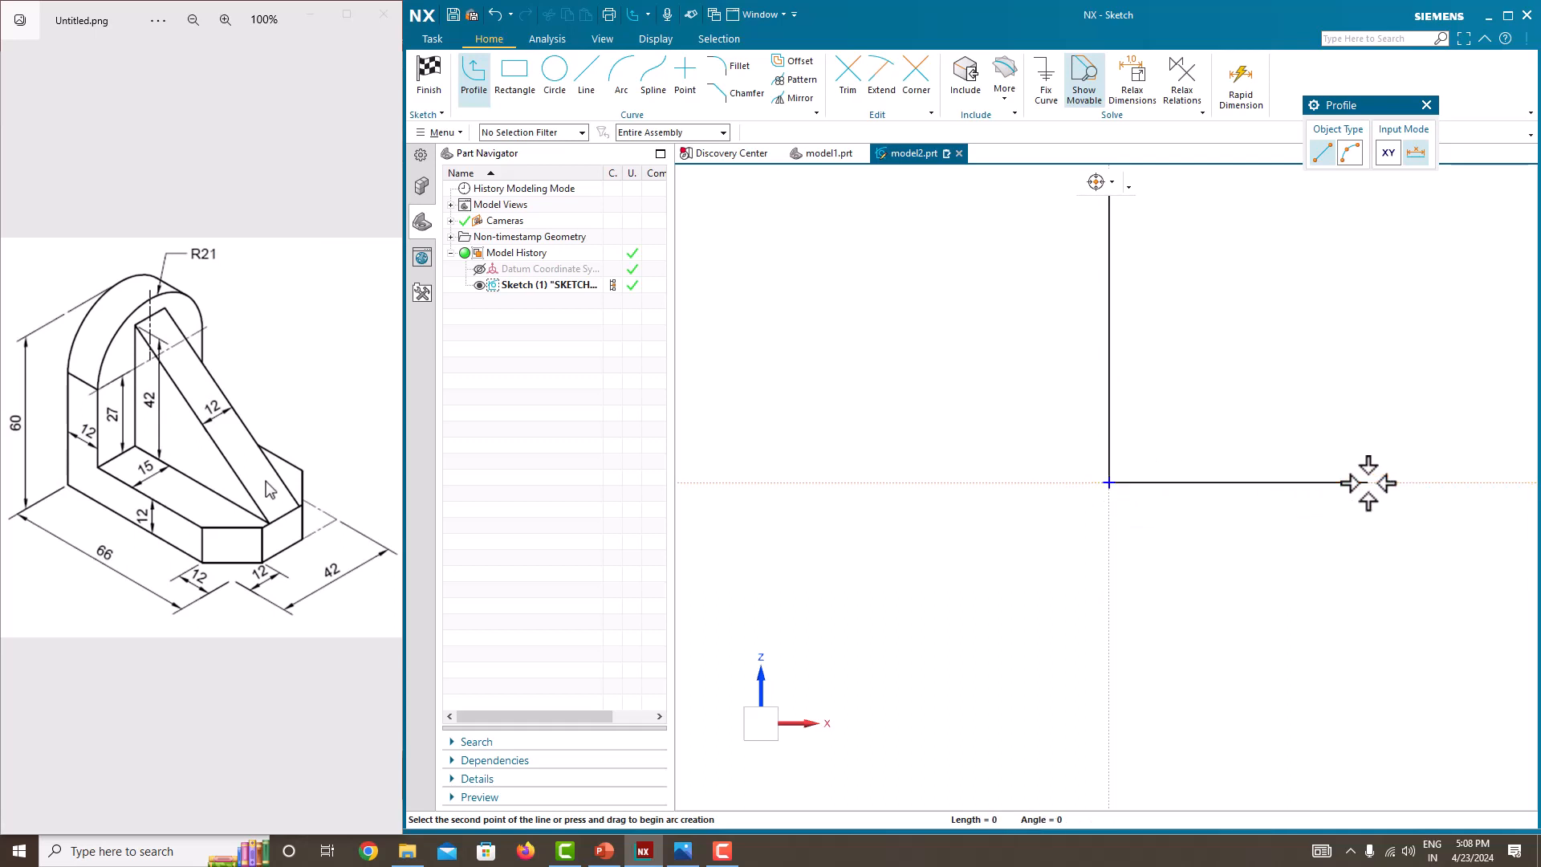
click(1367, 441)
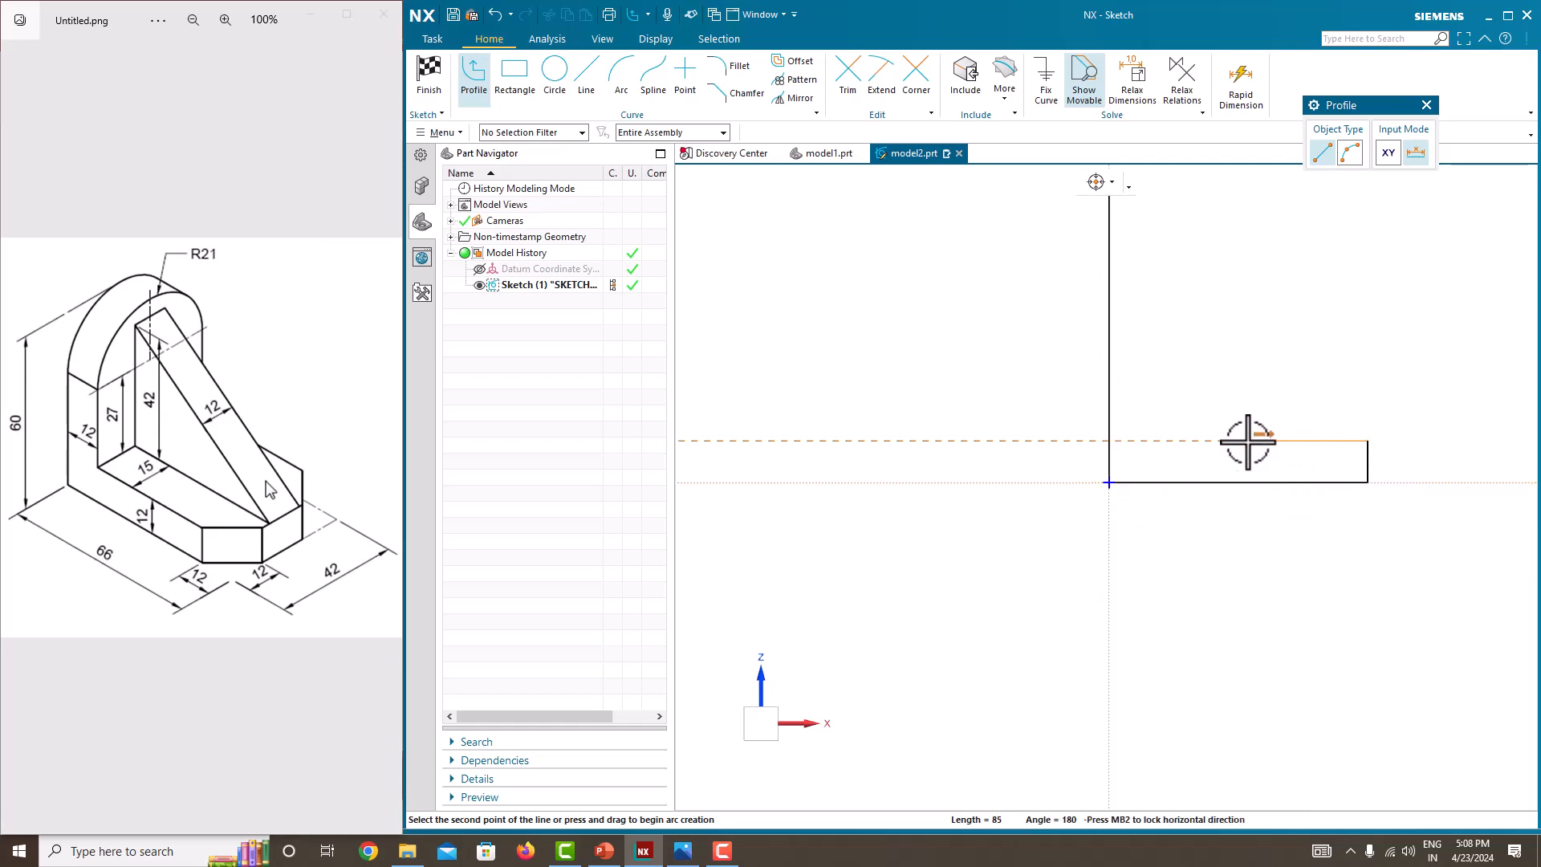
click(1149, 441)
scroll(1138, 210, down, 5)
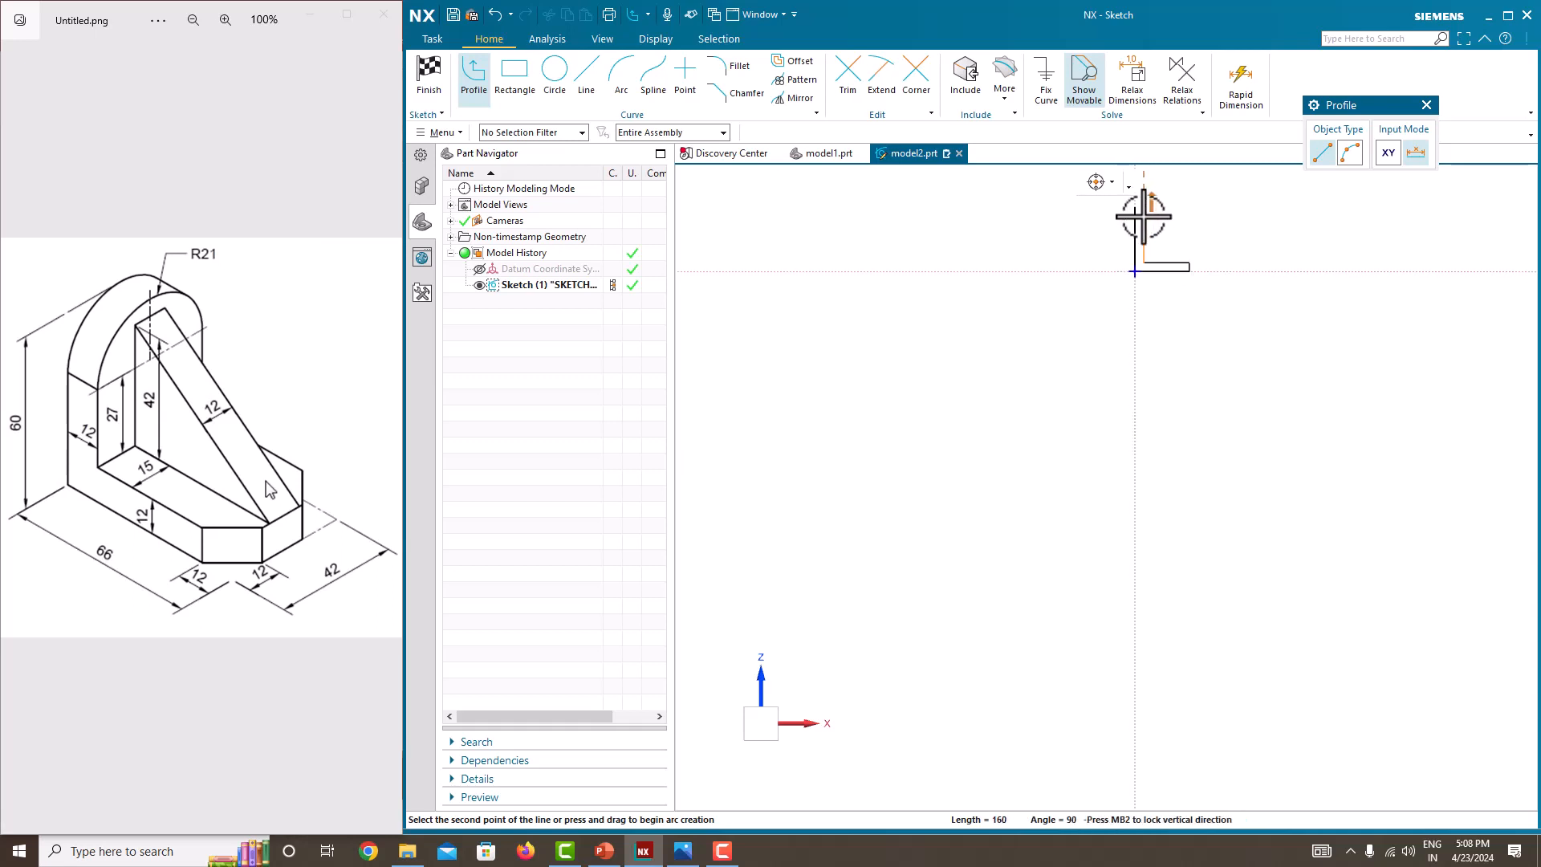
scroll(1143, 216, up, 5)
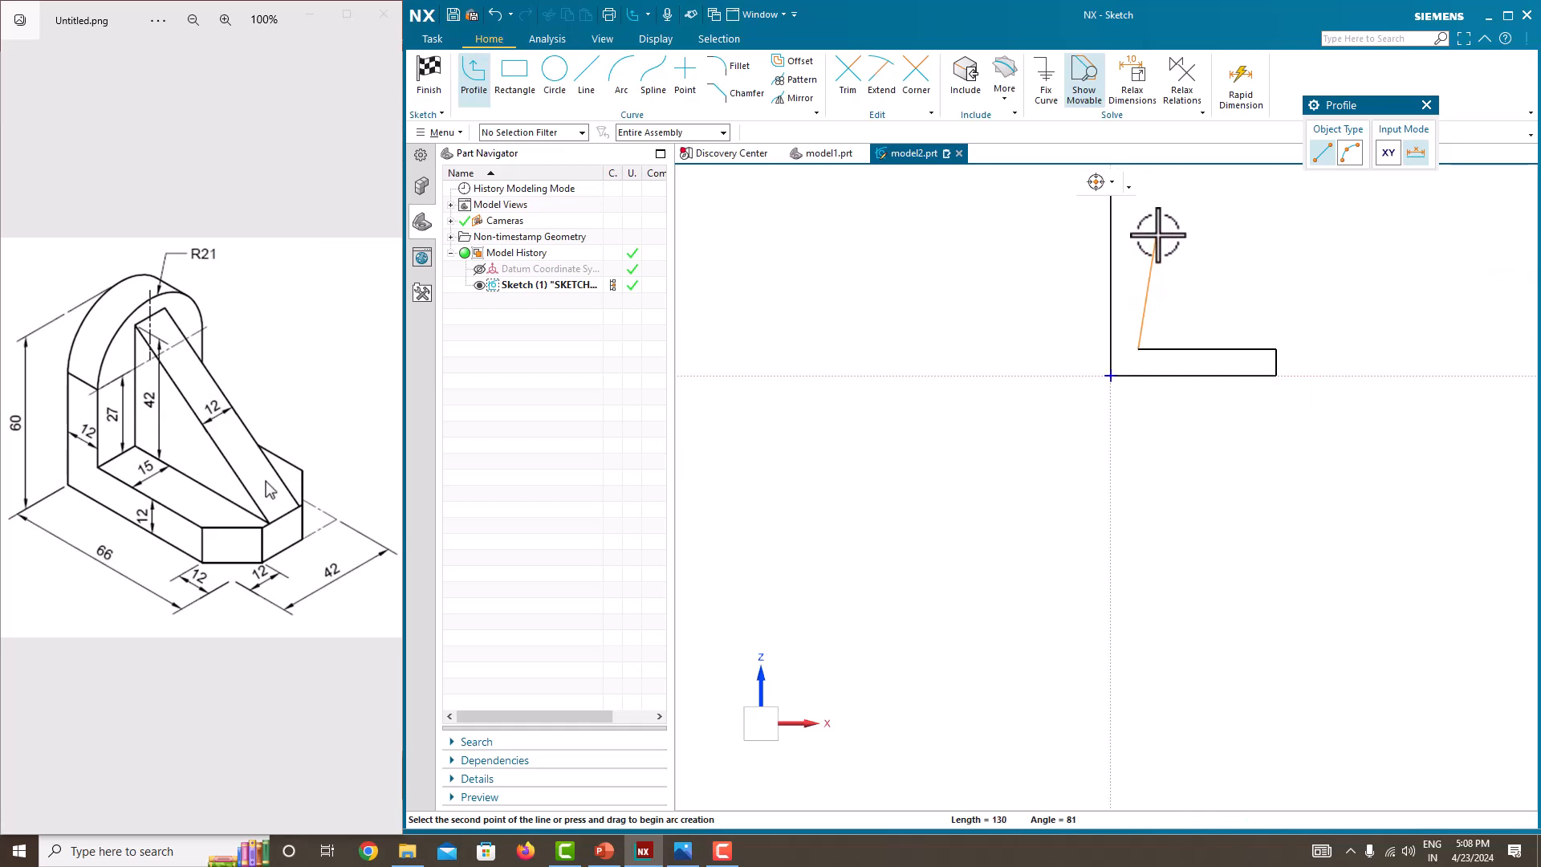
shift+middle_drag(1158, 235, 1154, 424)
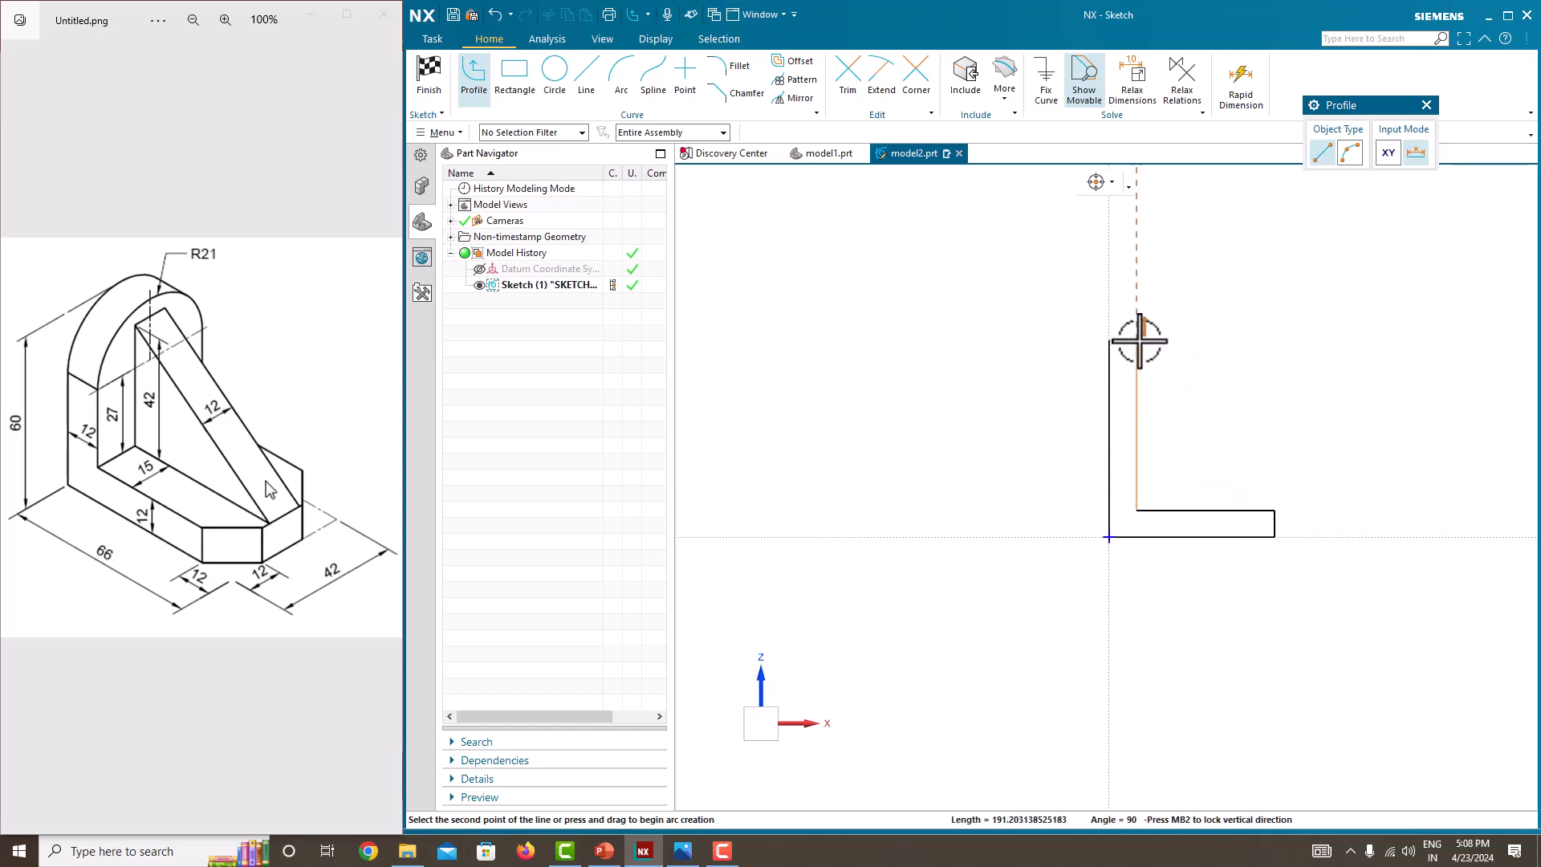
scroll(1138, 345, up, 1)
click(1135, 337)
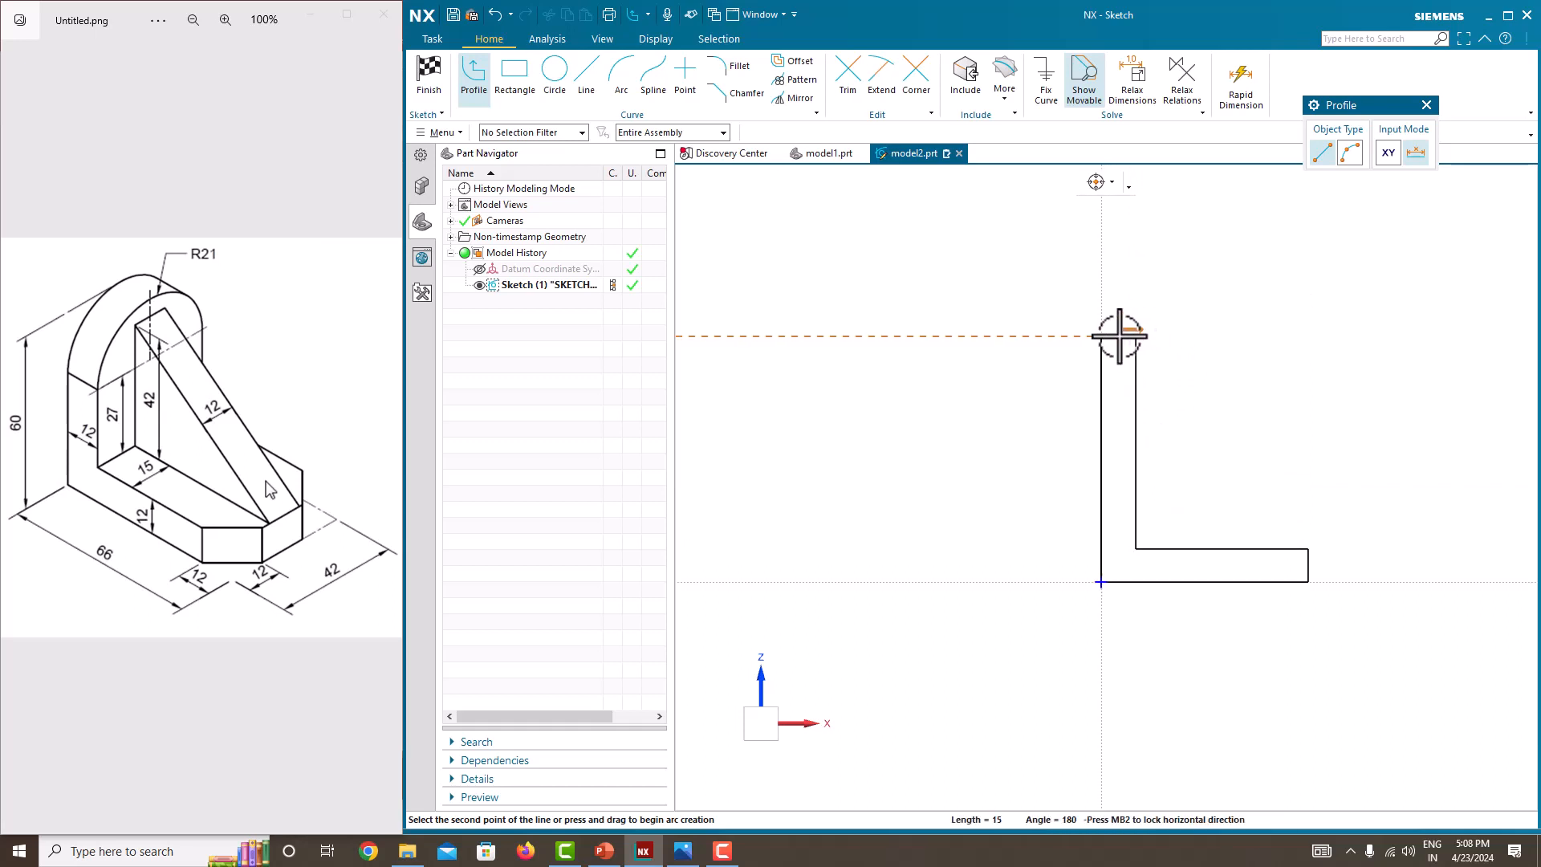
click(1101, 336)
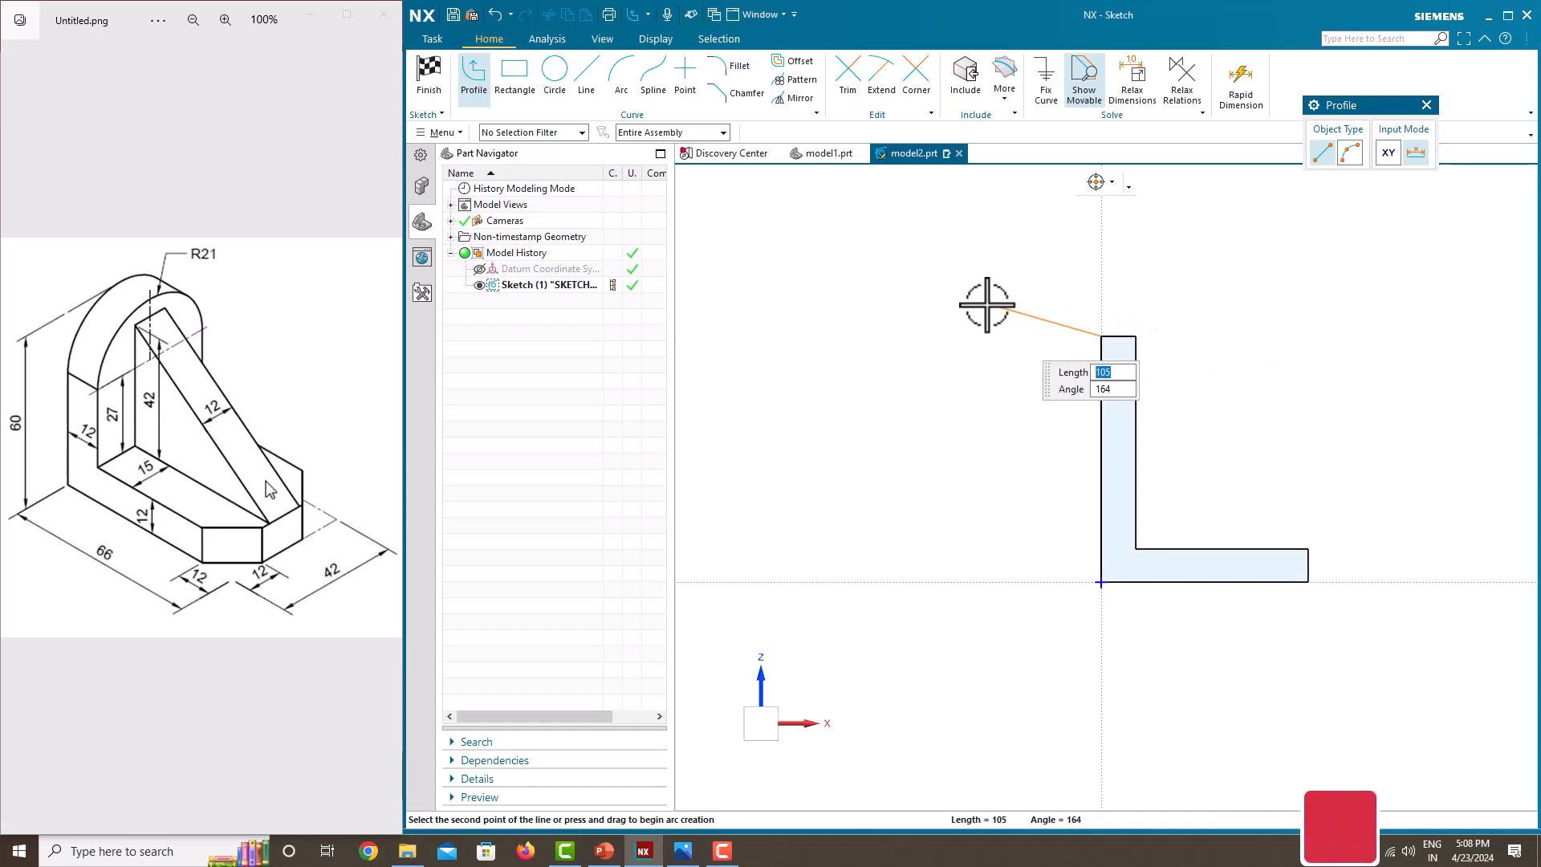
key(Escape)
key(Escape)
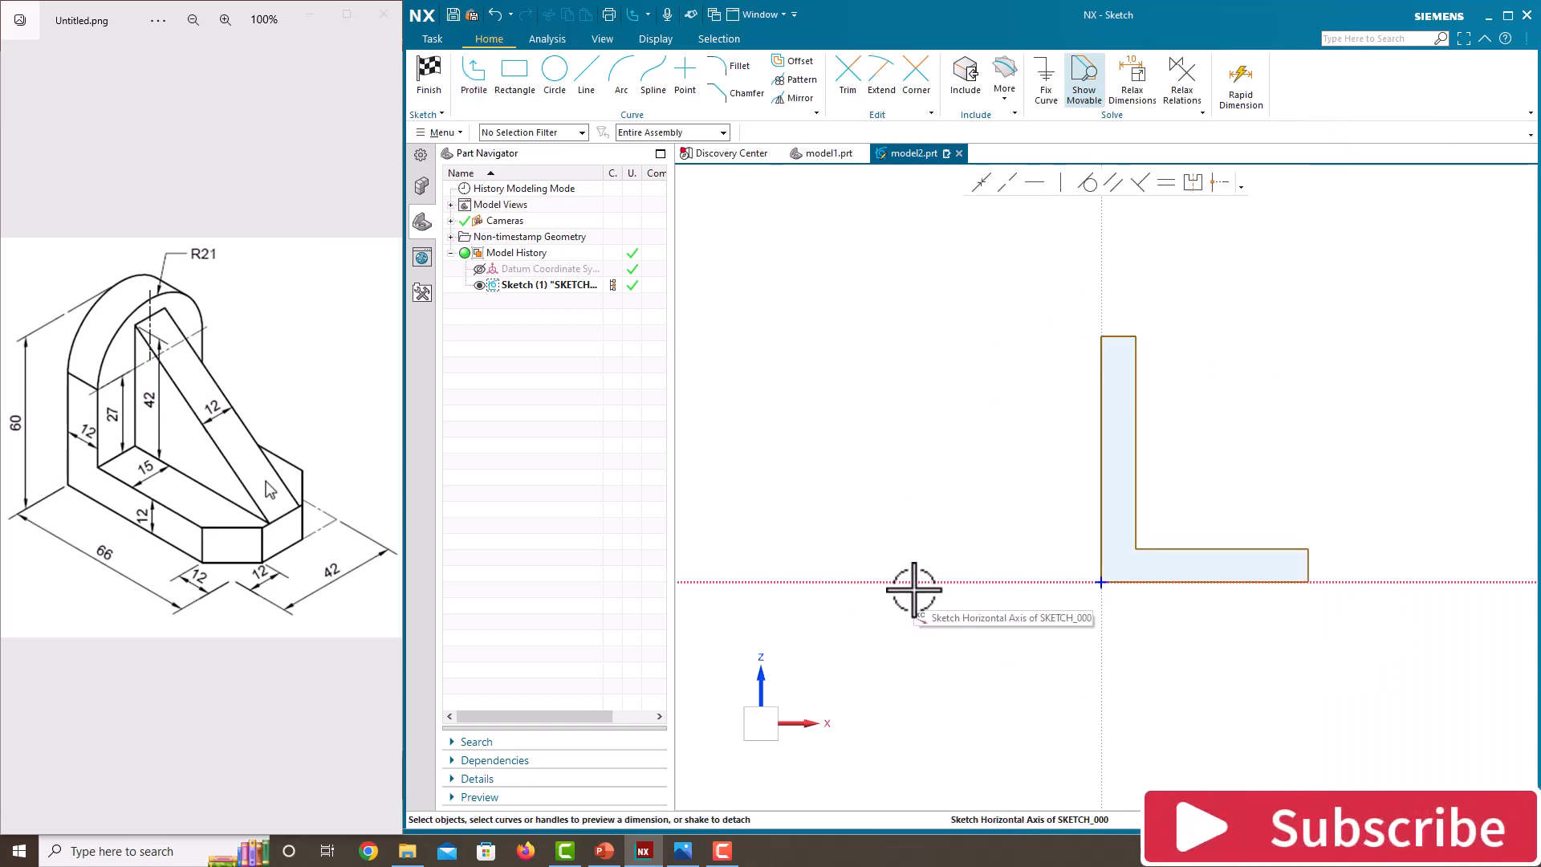
Dimension the profile's bottom line to 66 mm without scaling the entire sketch
click(1188, 583)
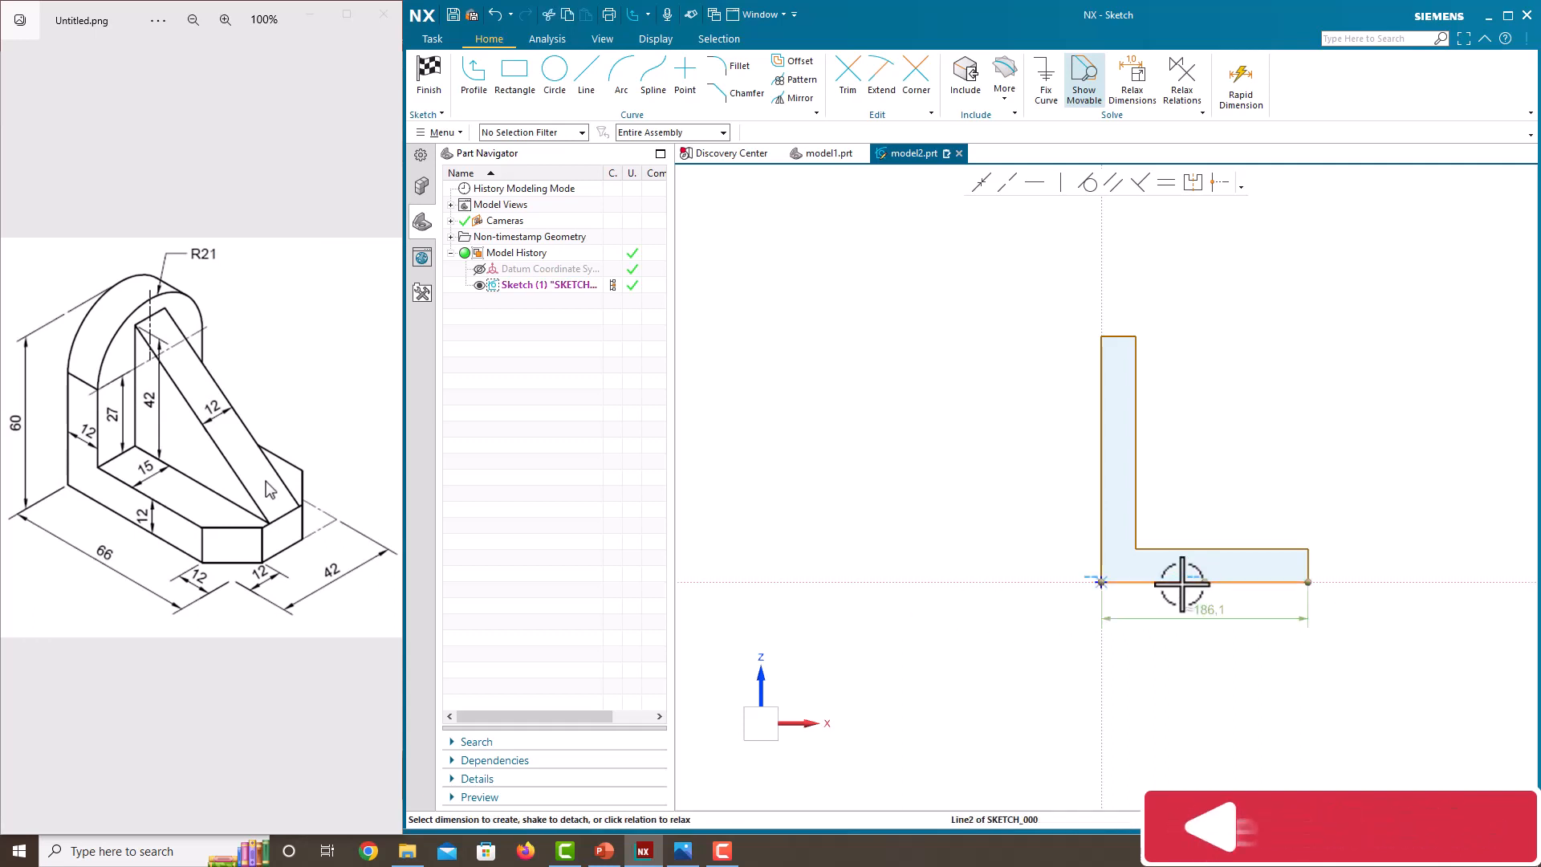
click(1200, 618)
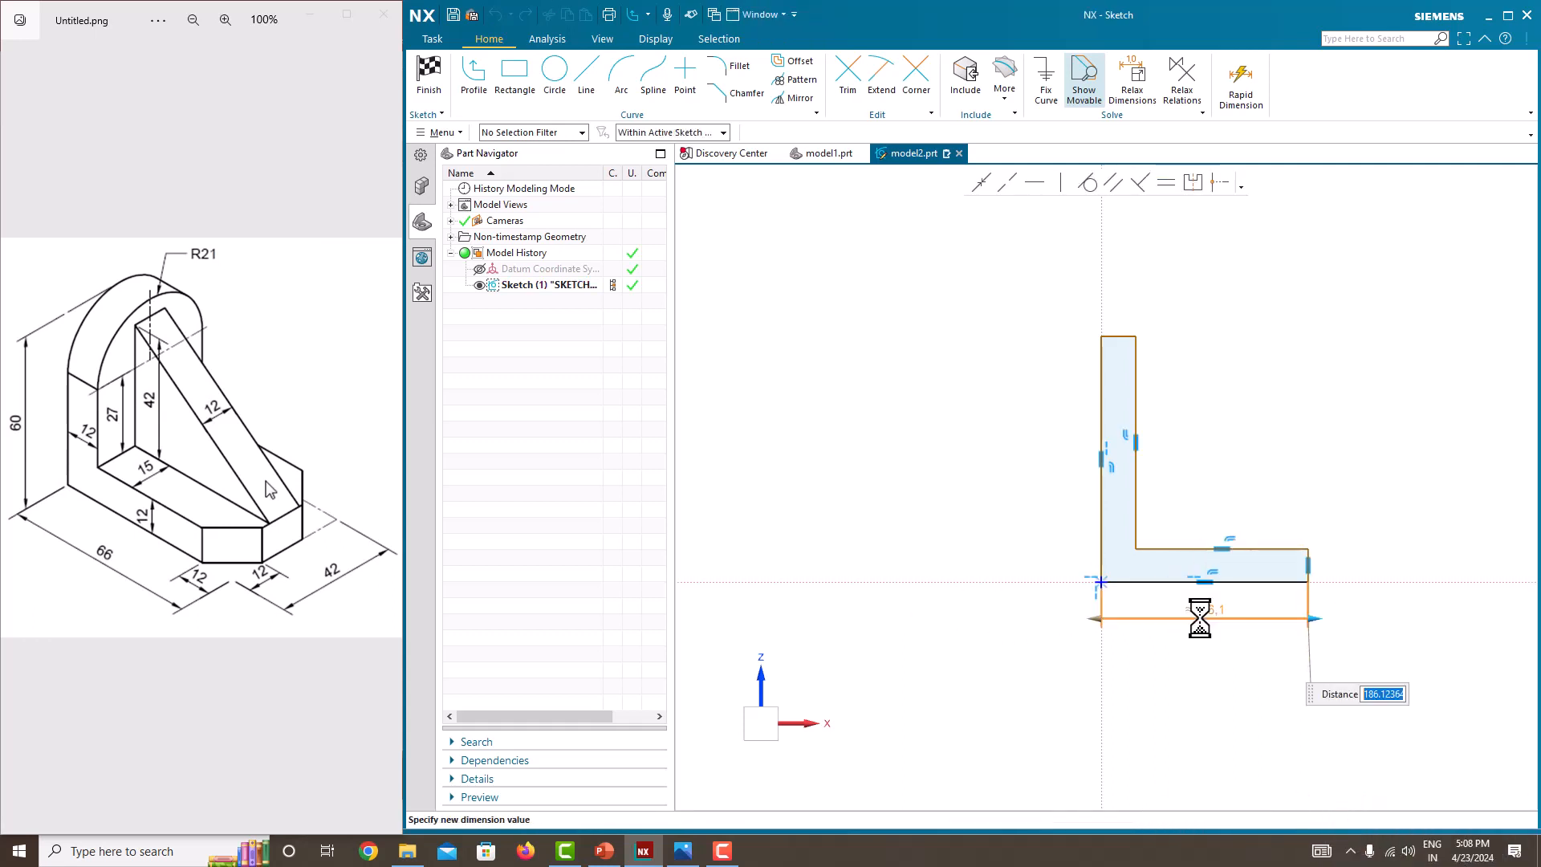
key(Return)
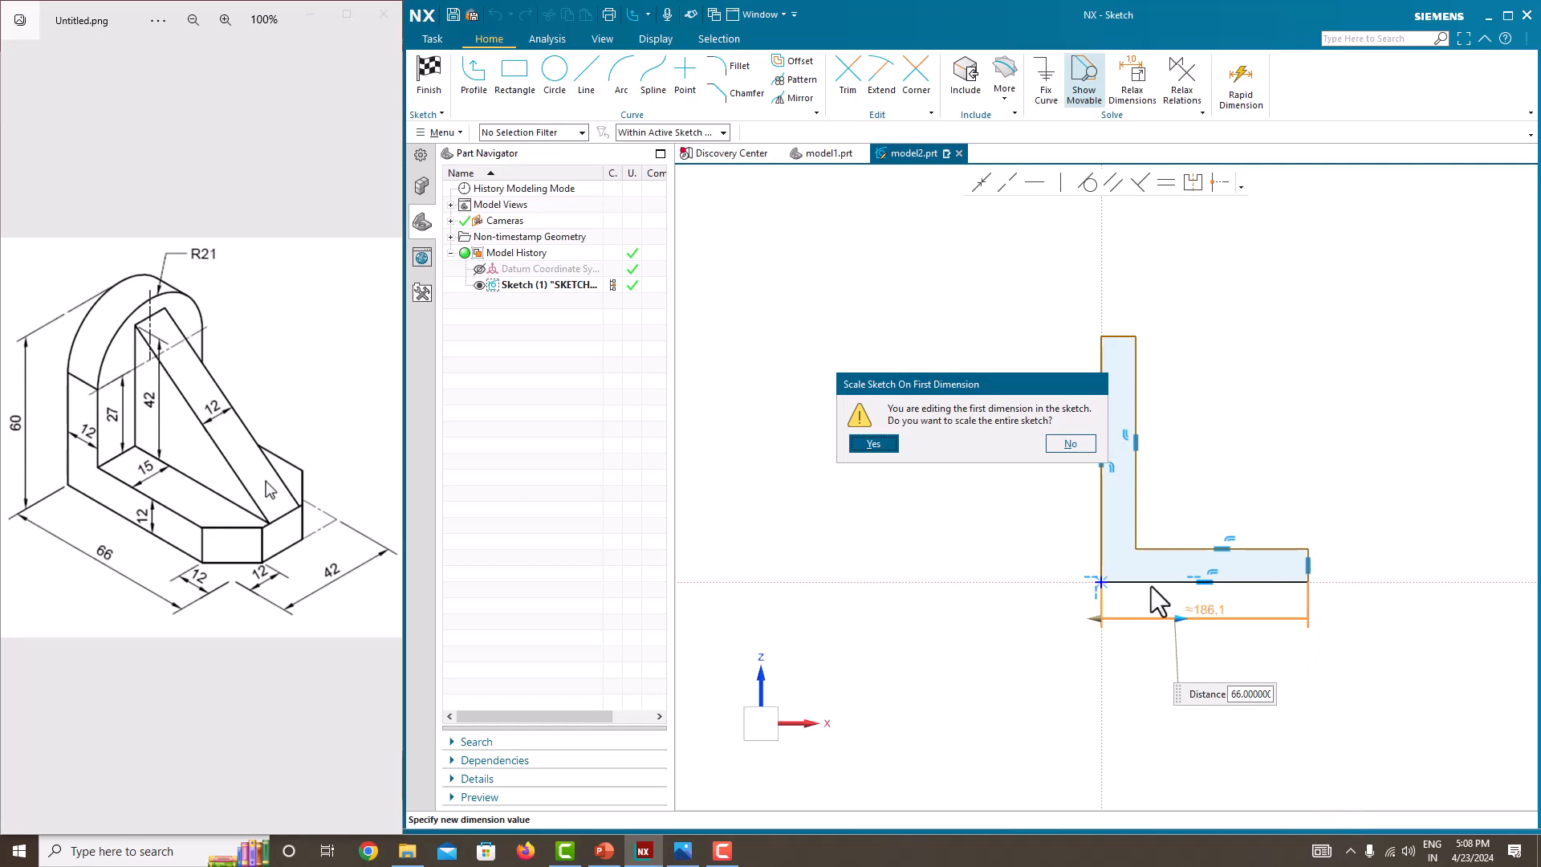
click(1070, 444)
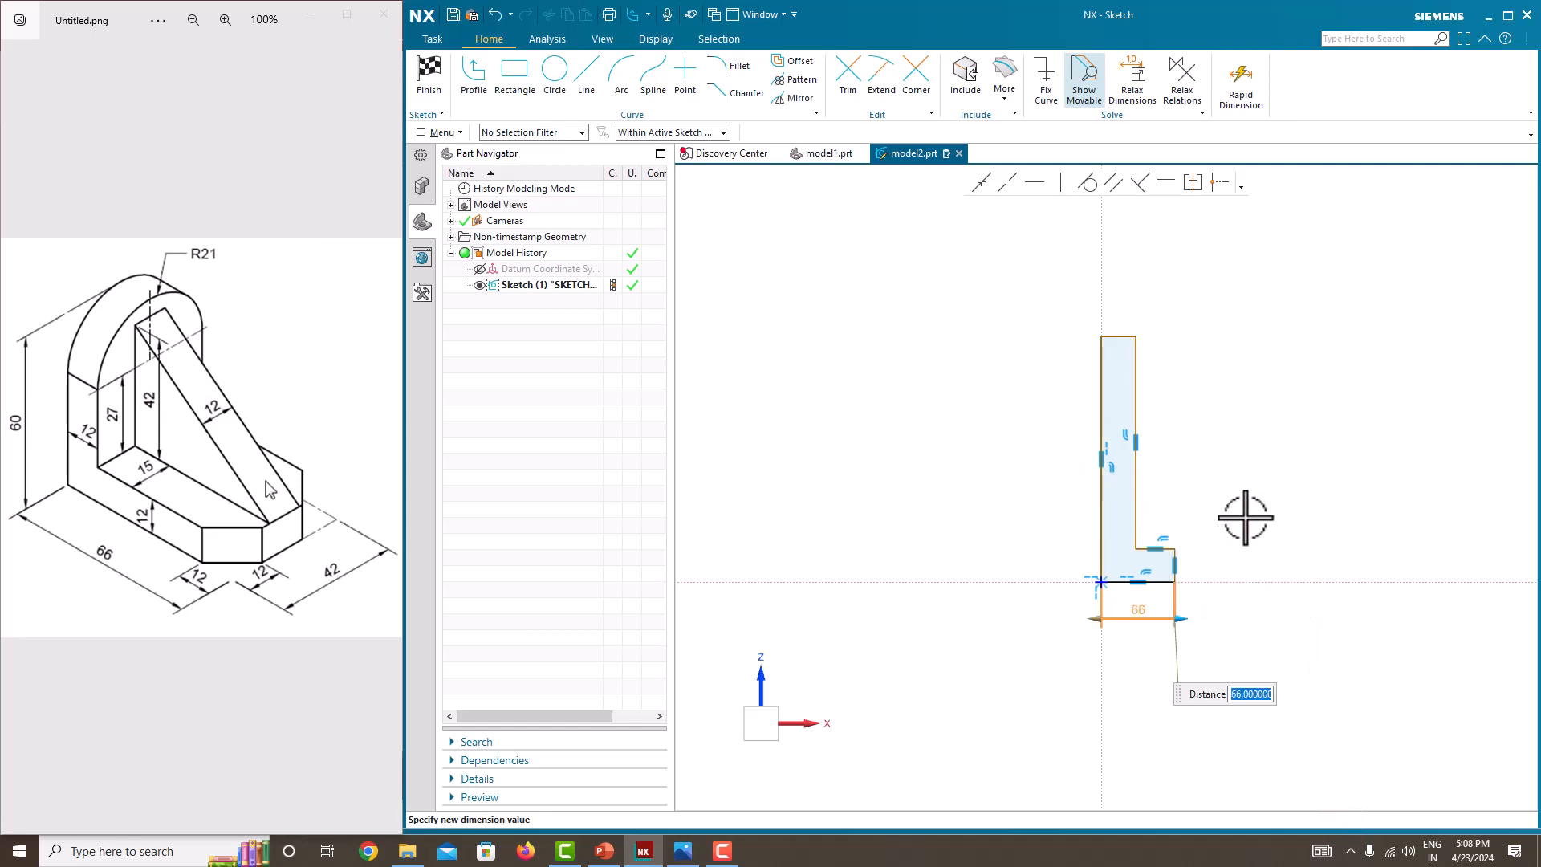
Make the short end lines of the L-profile's two legs equal in length
click(1177, 562)
click(1119, 340)
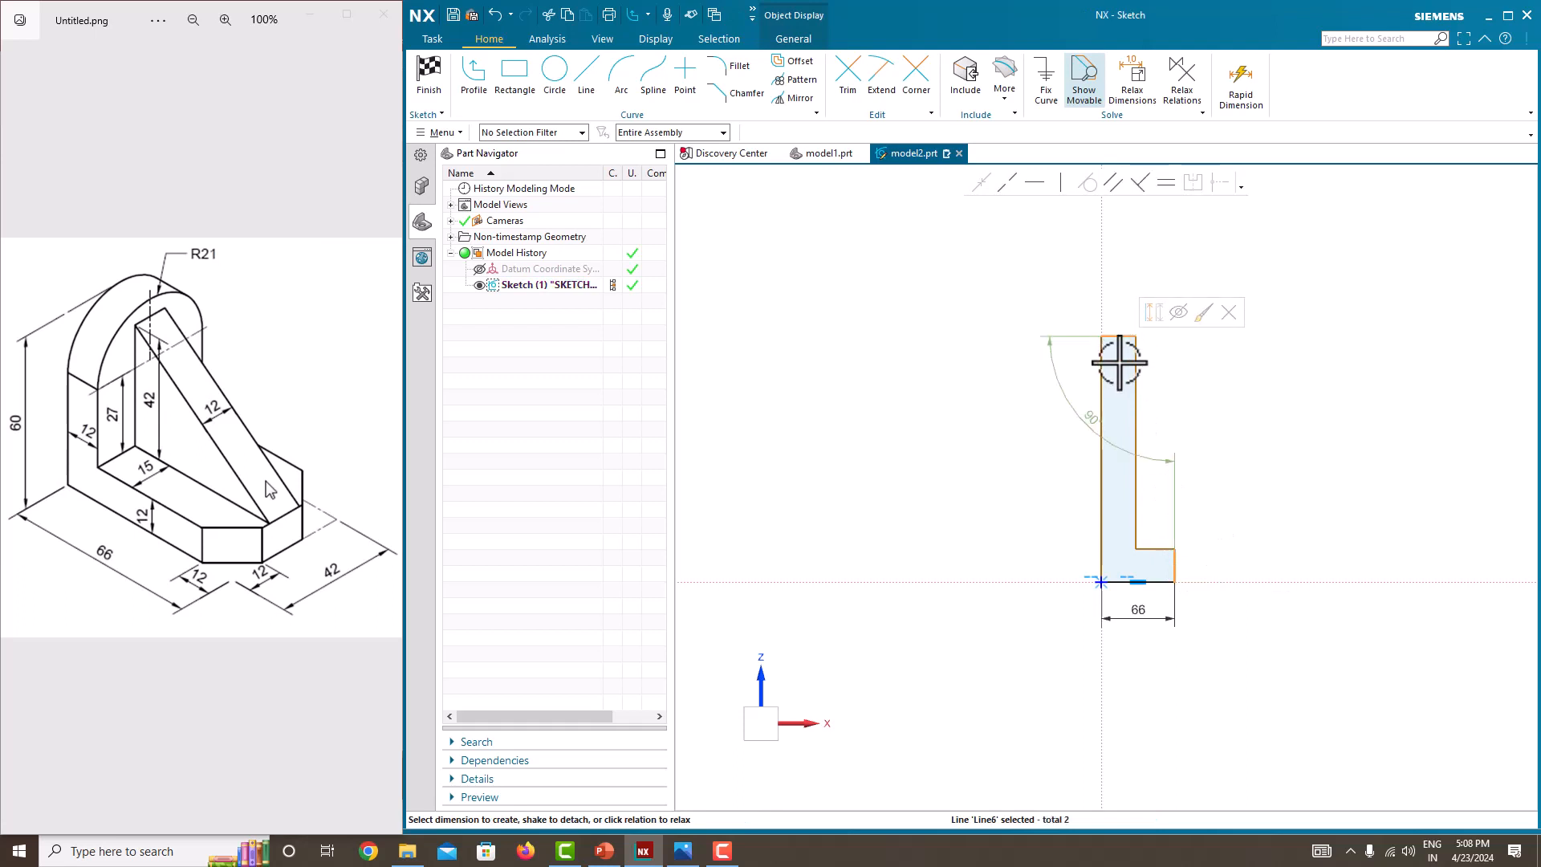
click(1166, 184)
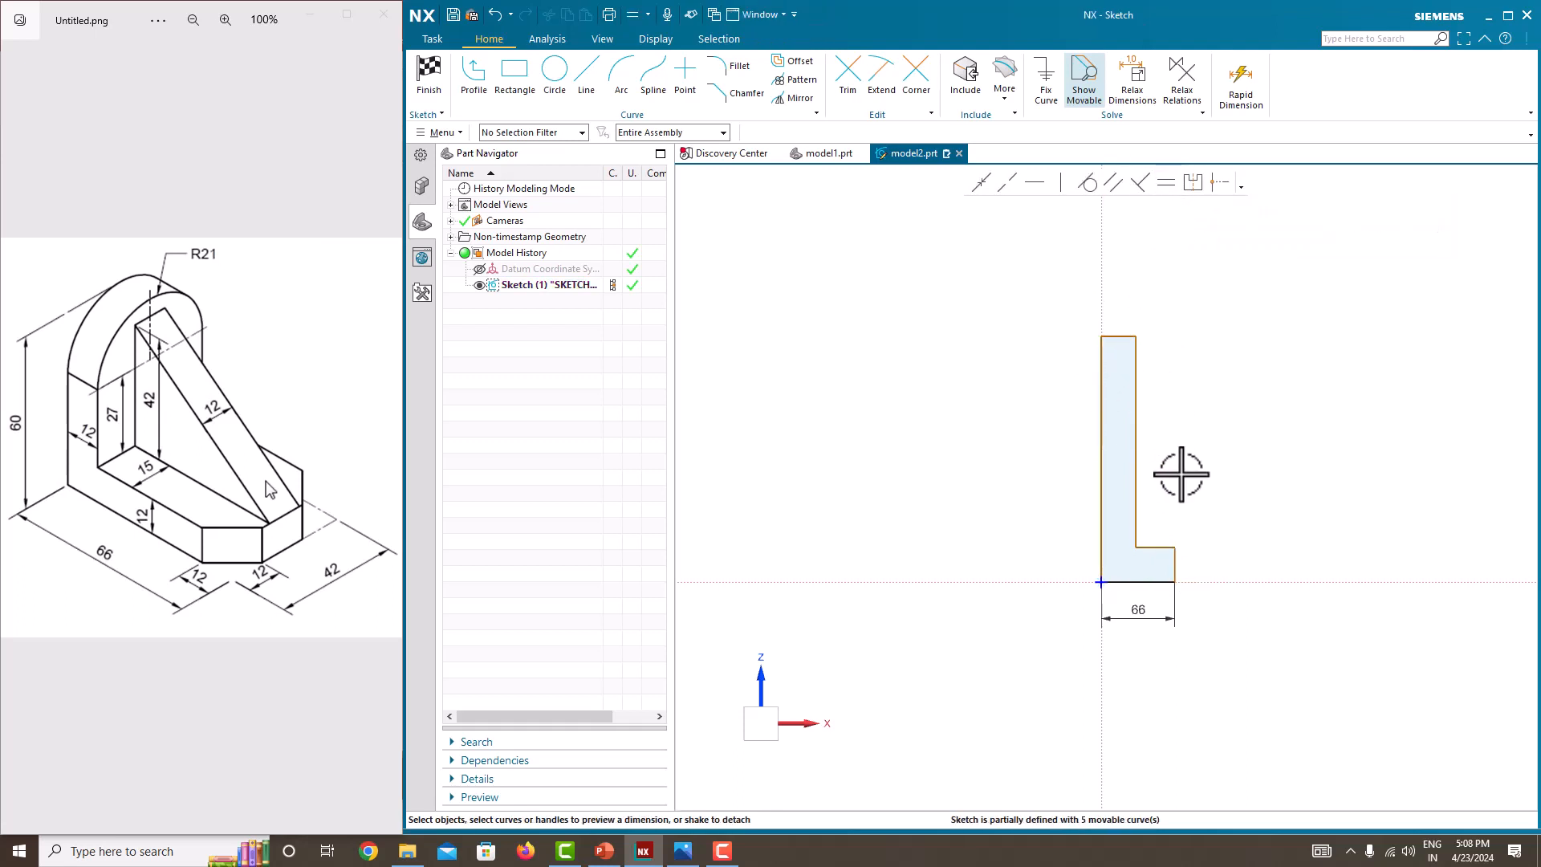
Dimension the height of the profile's outer vertical line to 60 mm
click(1101, 432)
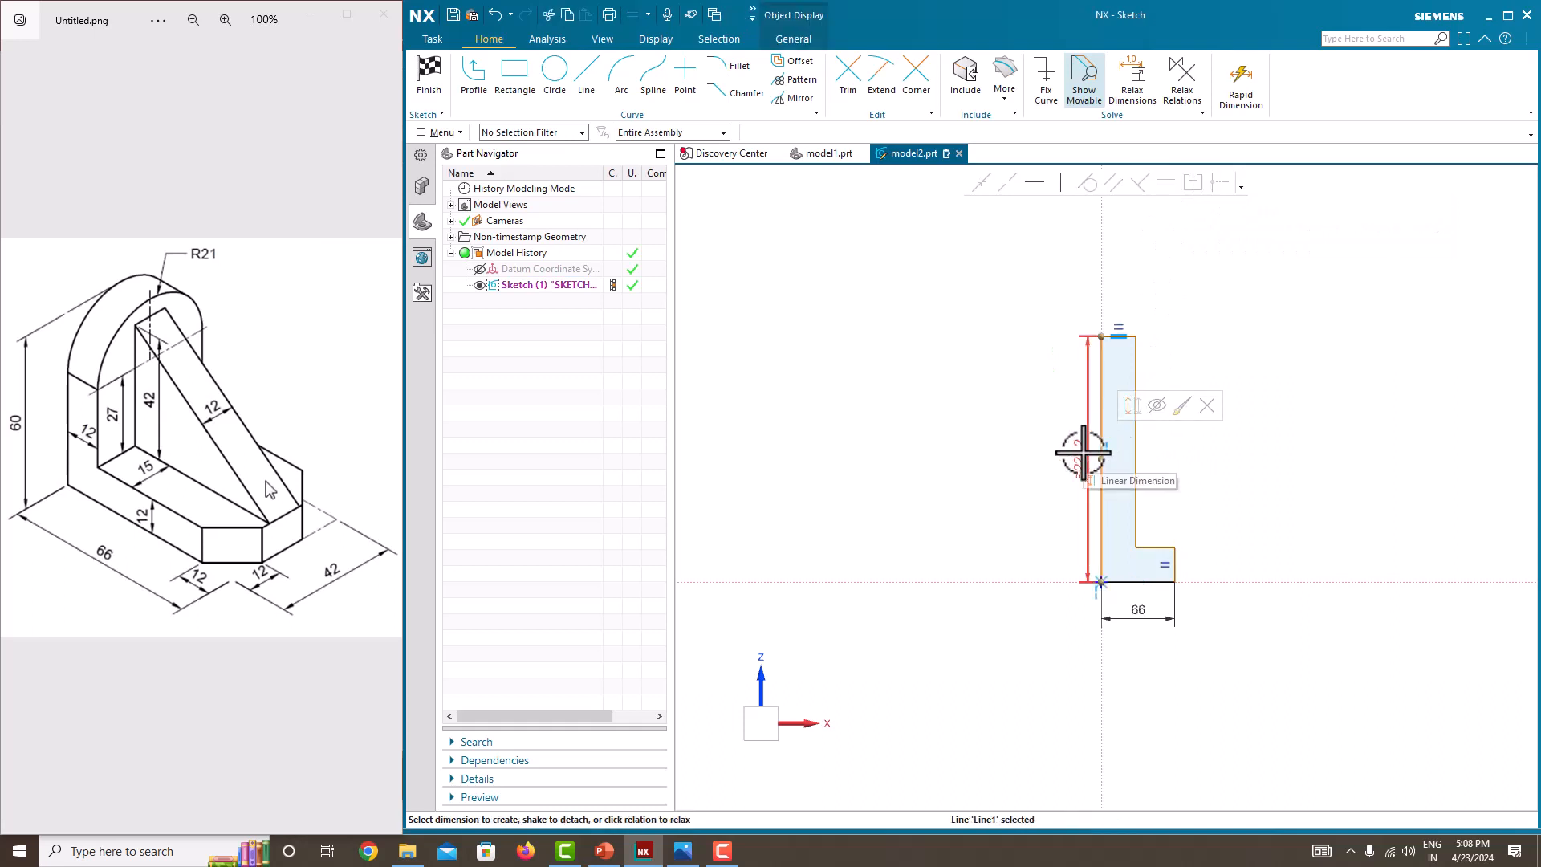
click(1084, 453)
text(60)
key(Return)
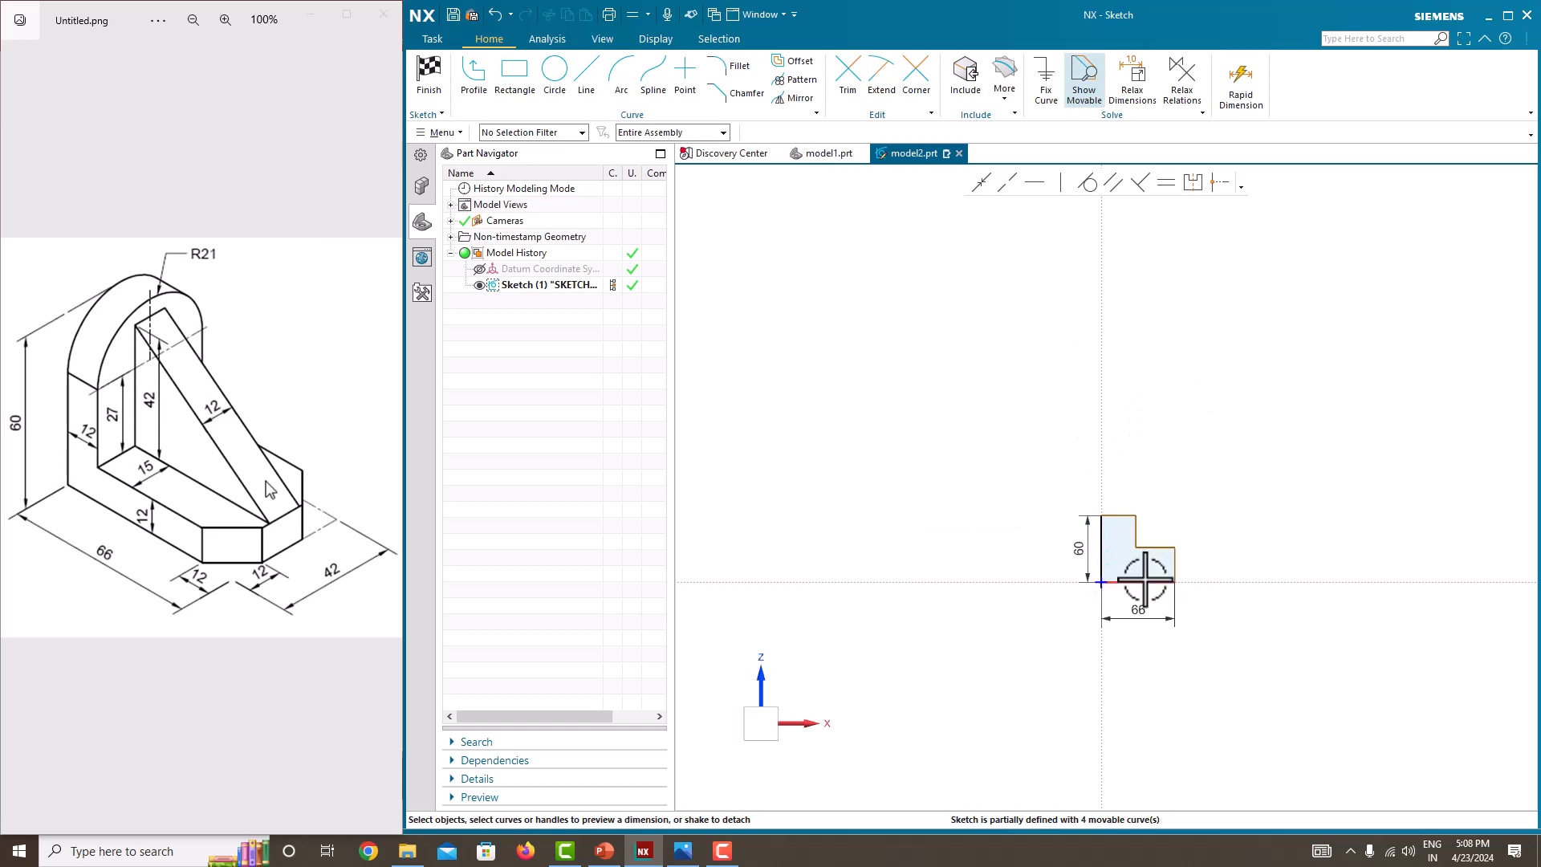
Dimension the short vertical end line of the horizontal leg to 12 mm
scroll(1145, 570, up, 5)
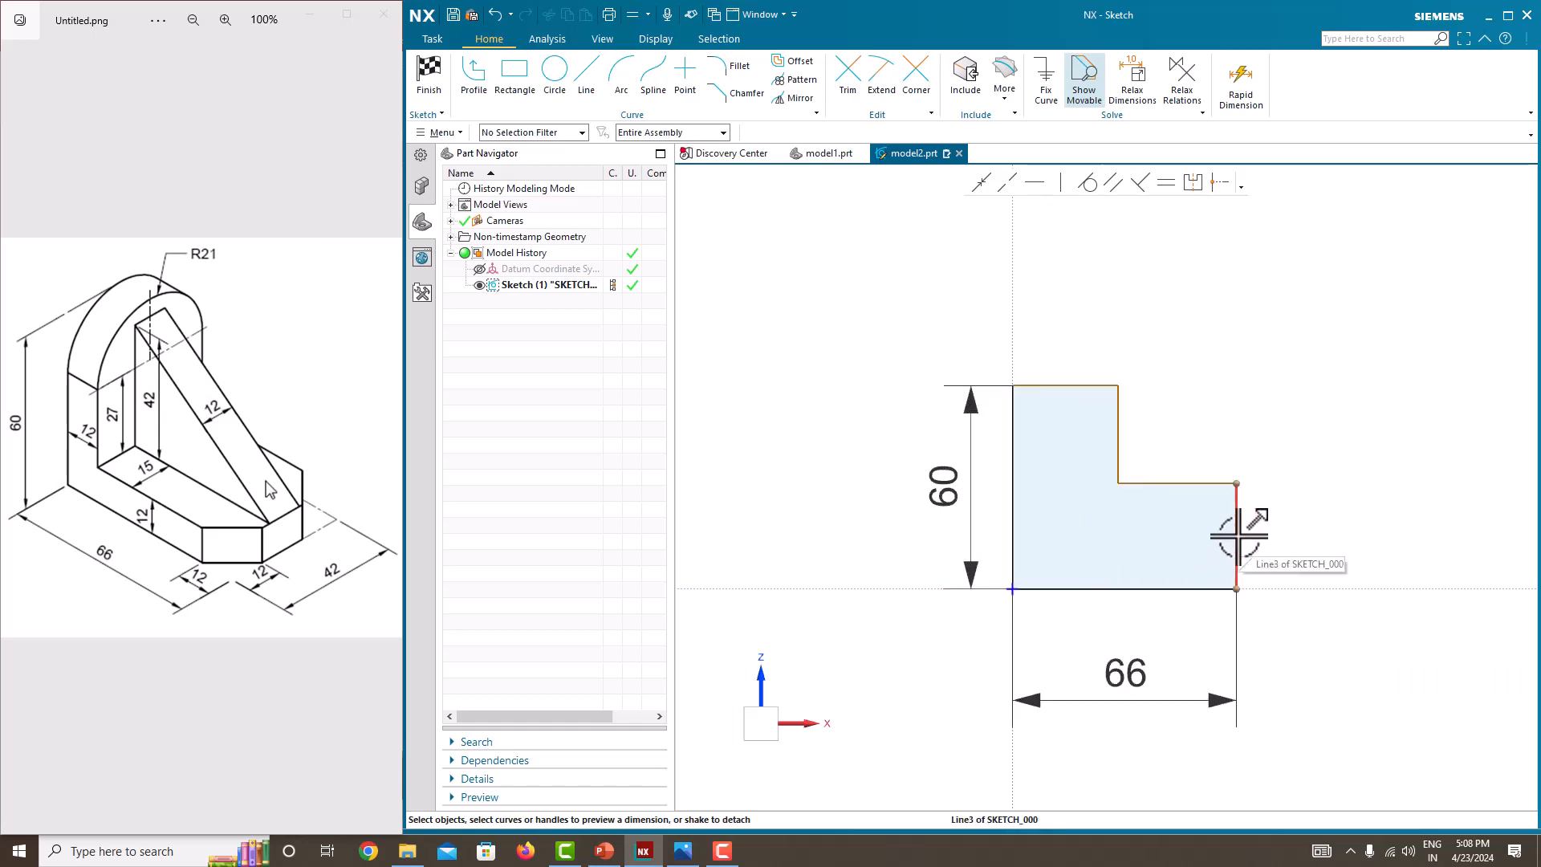
click(1238, 536)
click(1331, 542)
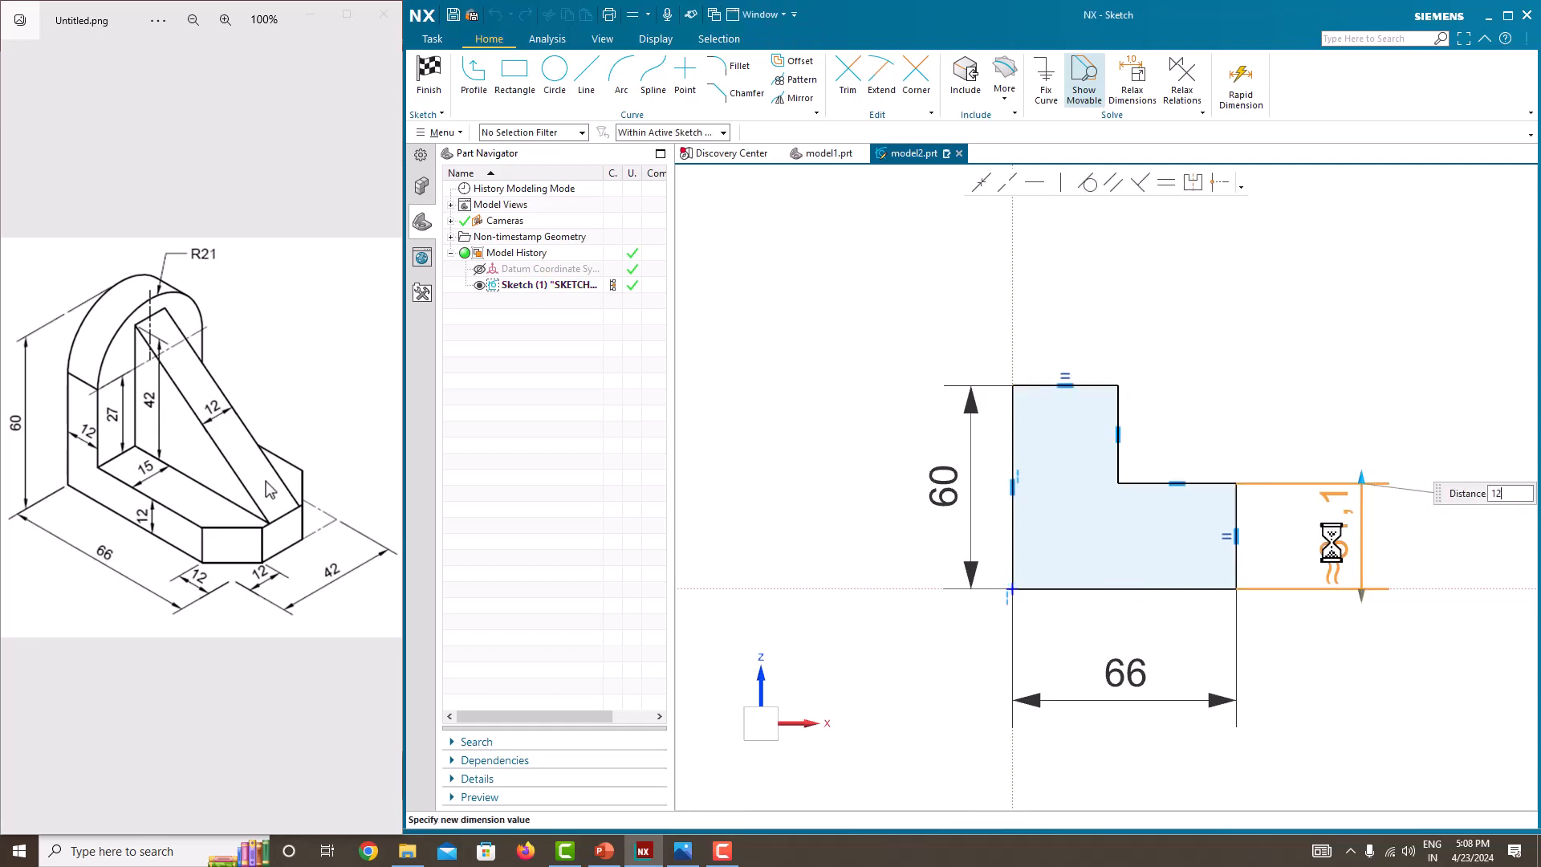
key(Return)
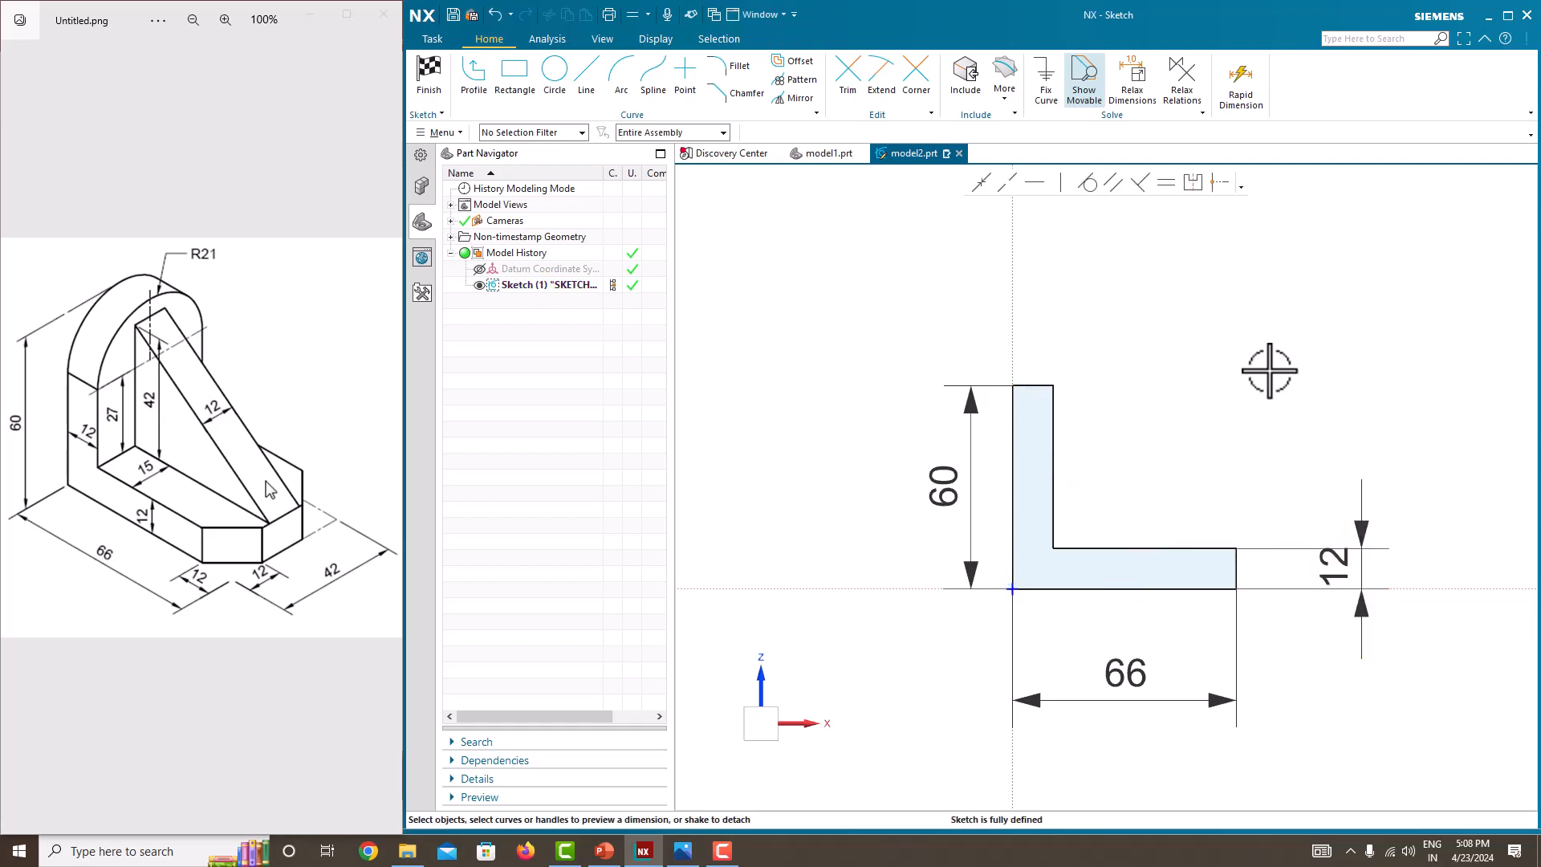
scroll(1218, 375, down, 1)
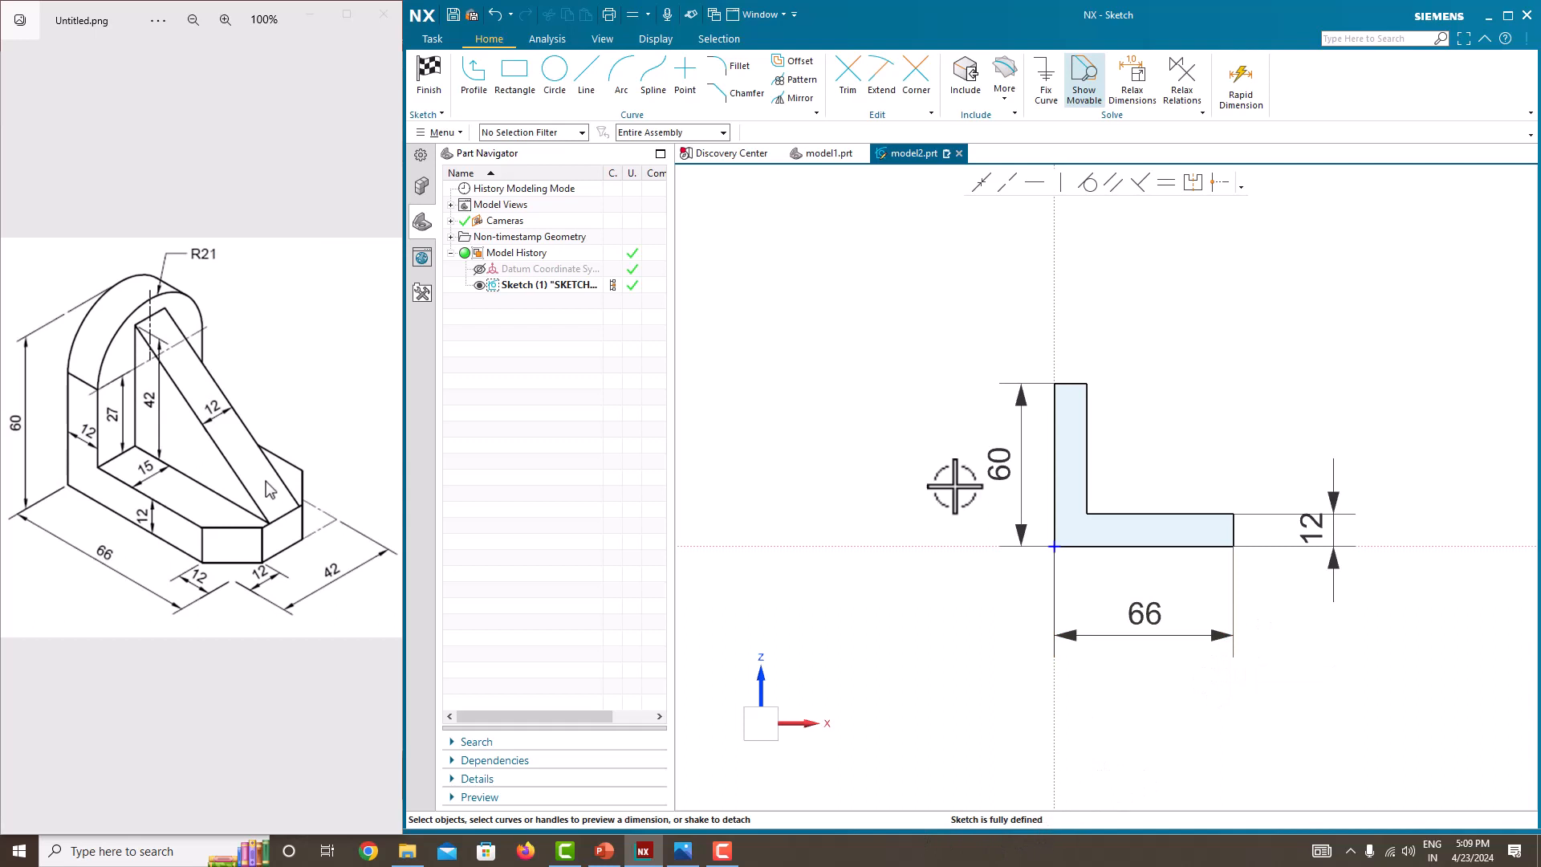
Finish the sketch and extrude the L-profile with a symmetric width of 42 mm
click(423, 98)
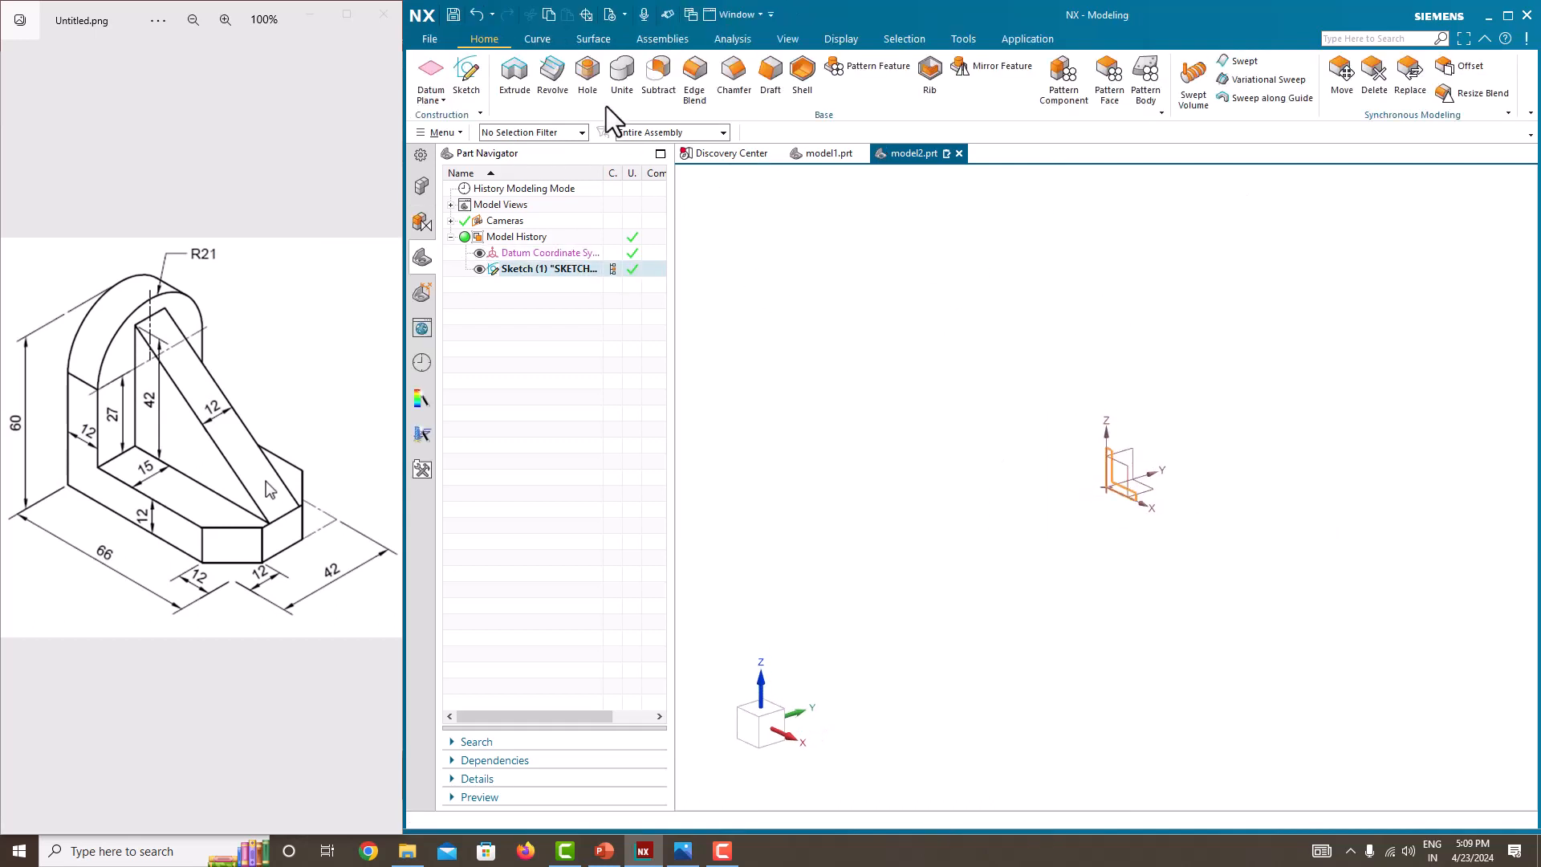
click(511, 81)
click(1448, 311)
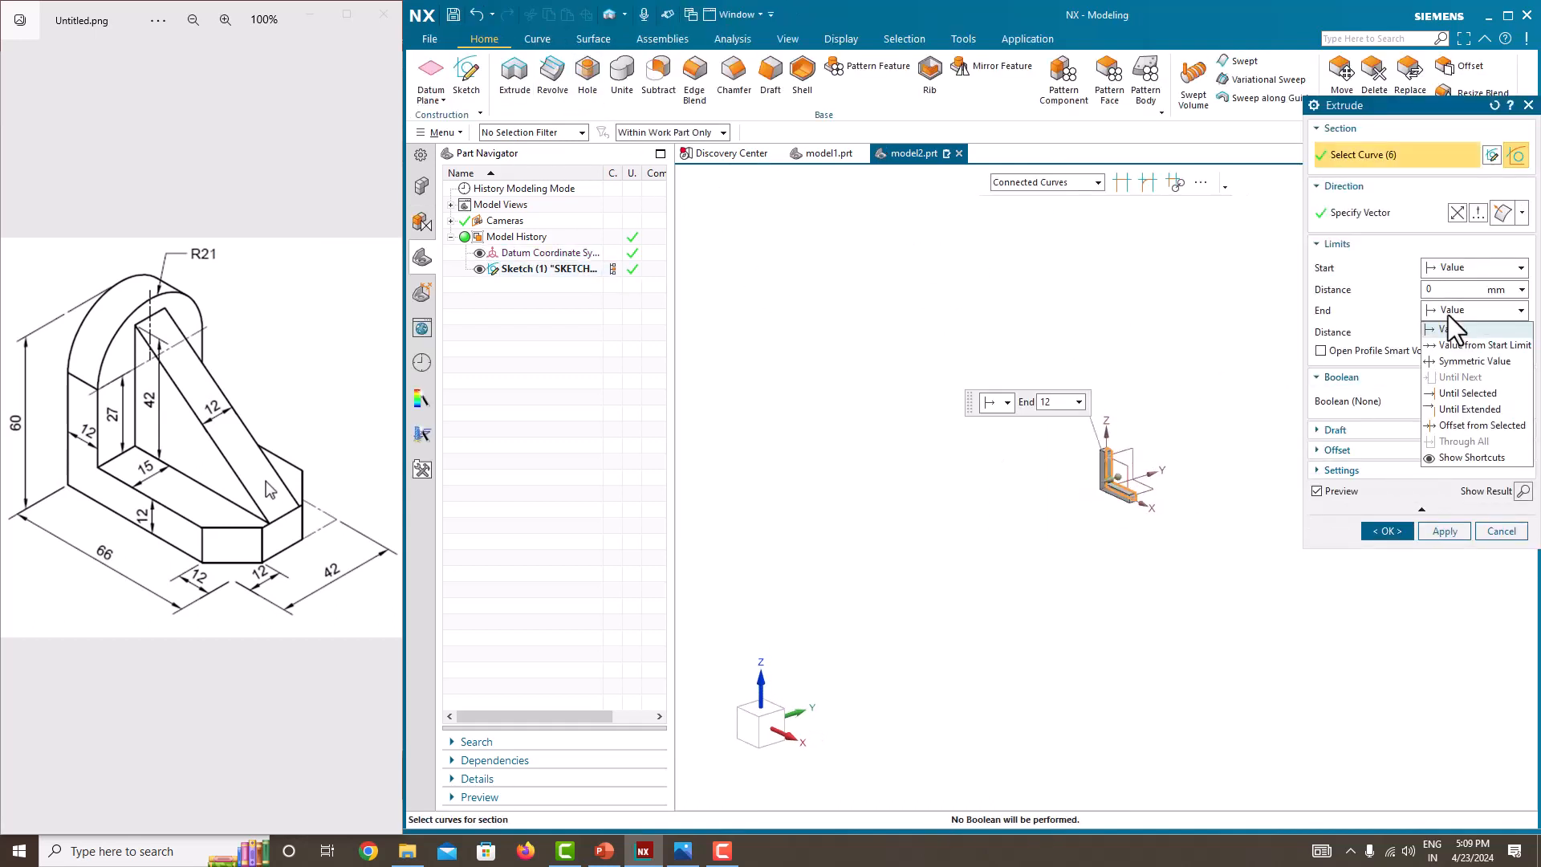
click(1474, 362)
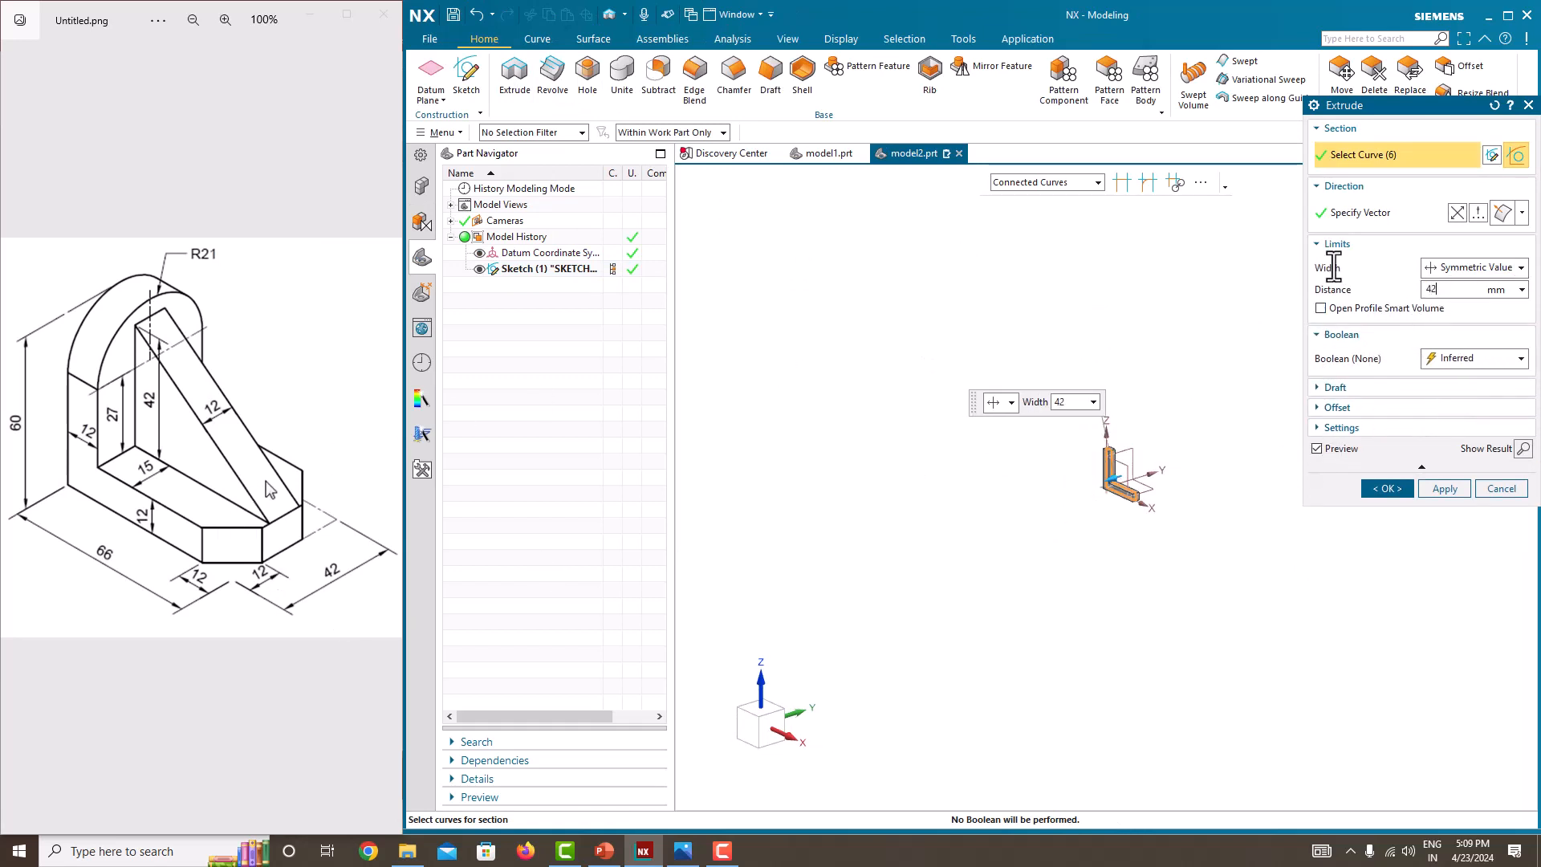
text(42)
key(Return)
click(1387, 489)
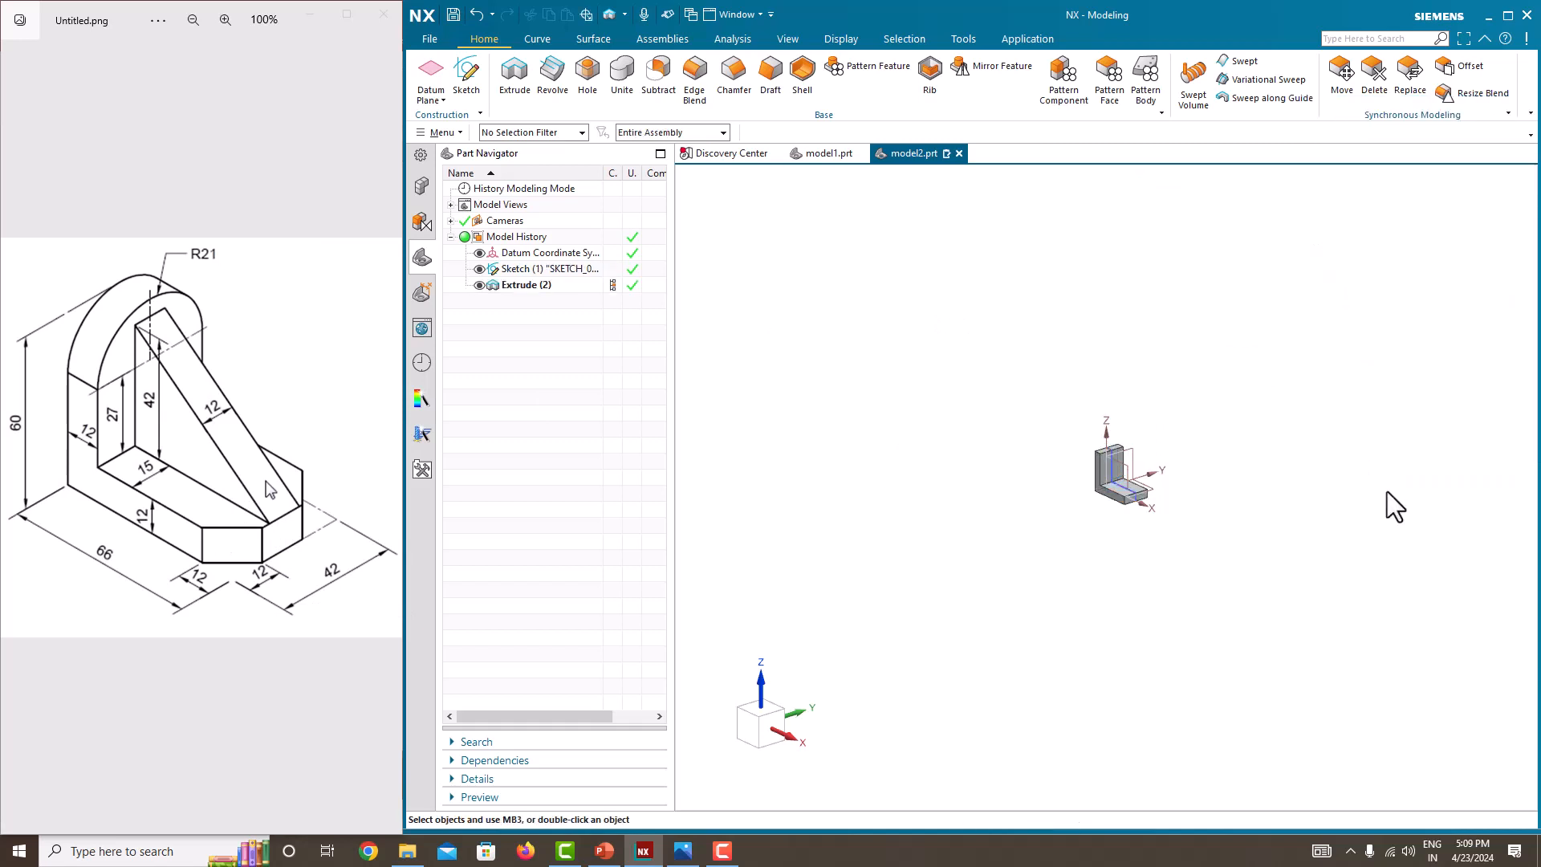
Create a new sketch on the Front plane through the middle of the L-shaped body
scroll(1119, 514, up, 6)
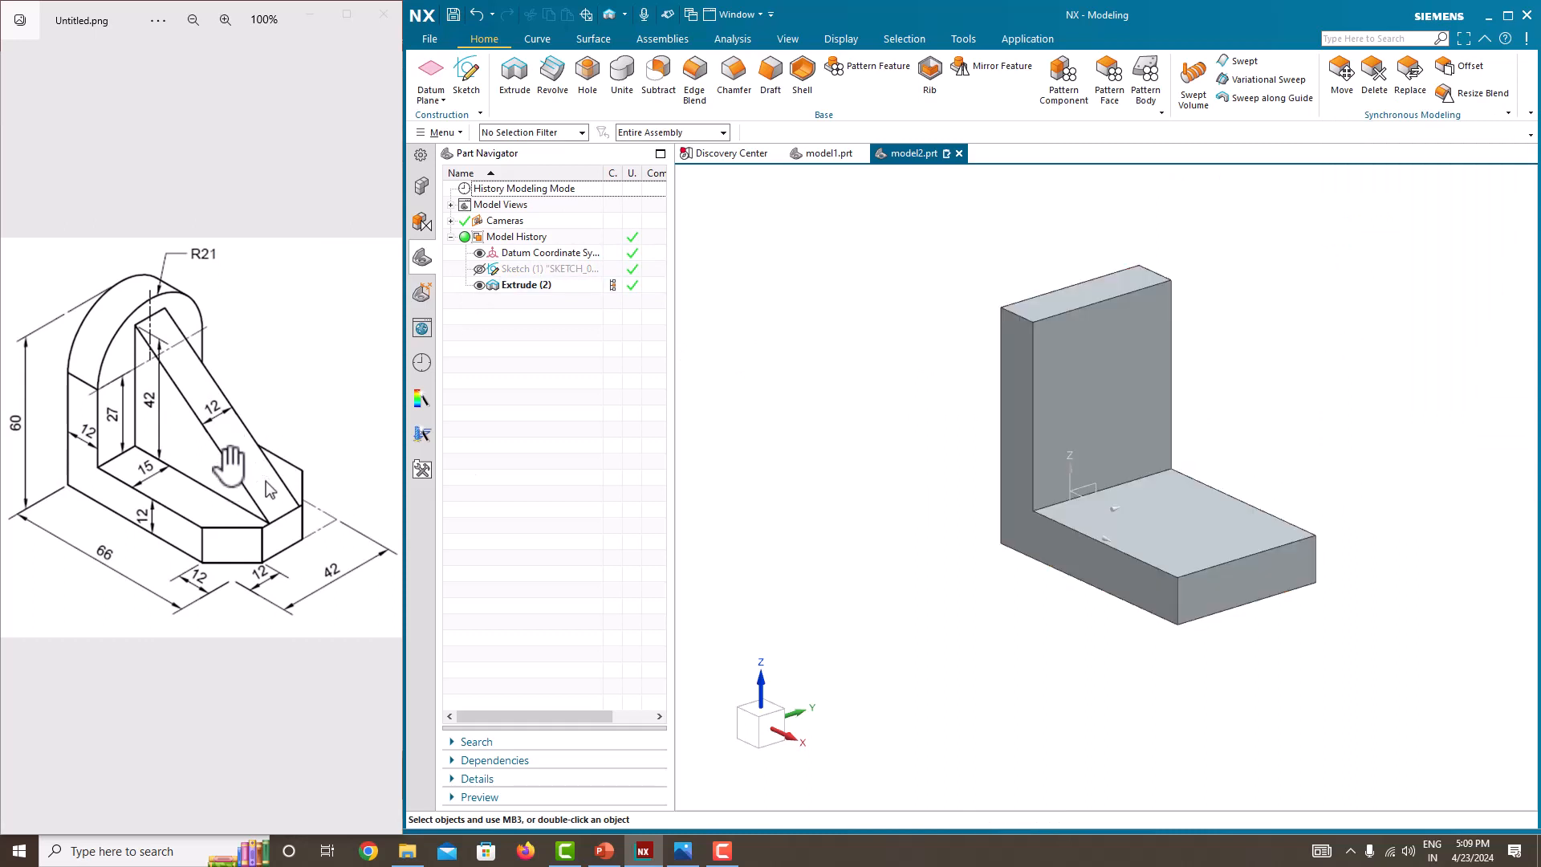
click(462, 77)
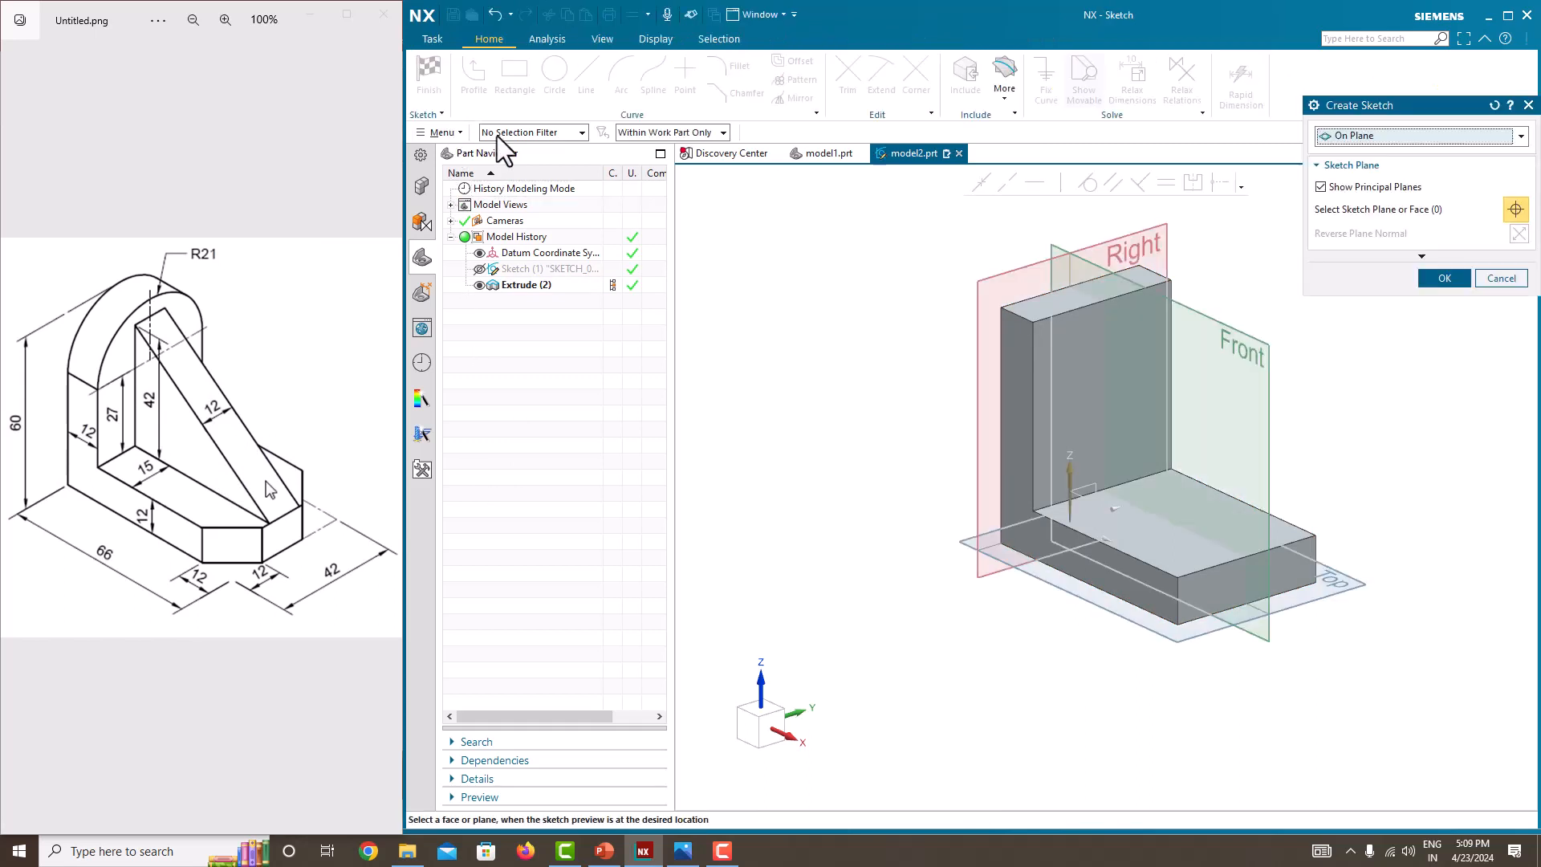
click(1276, 370)
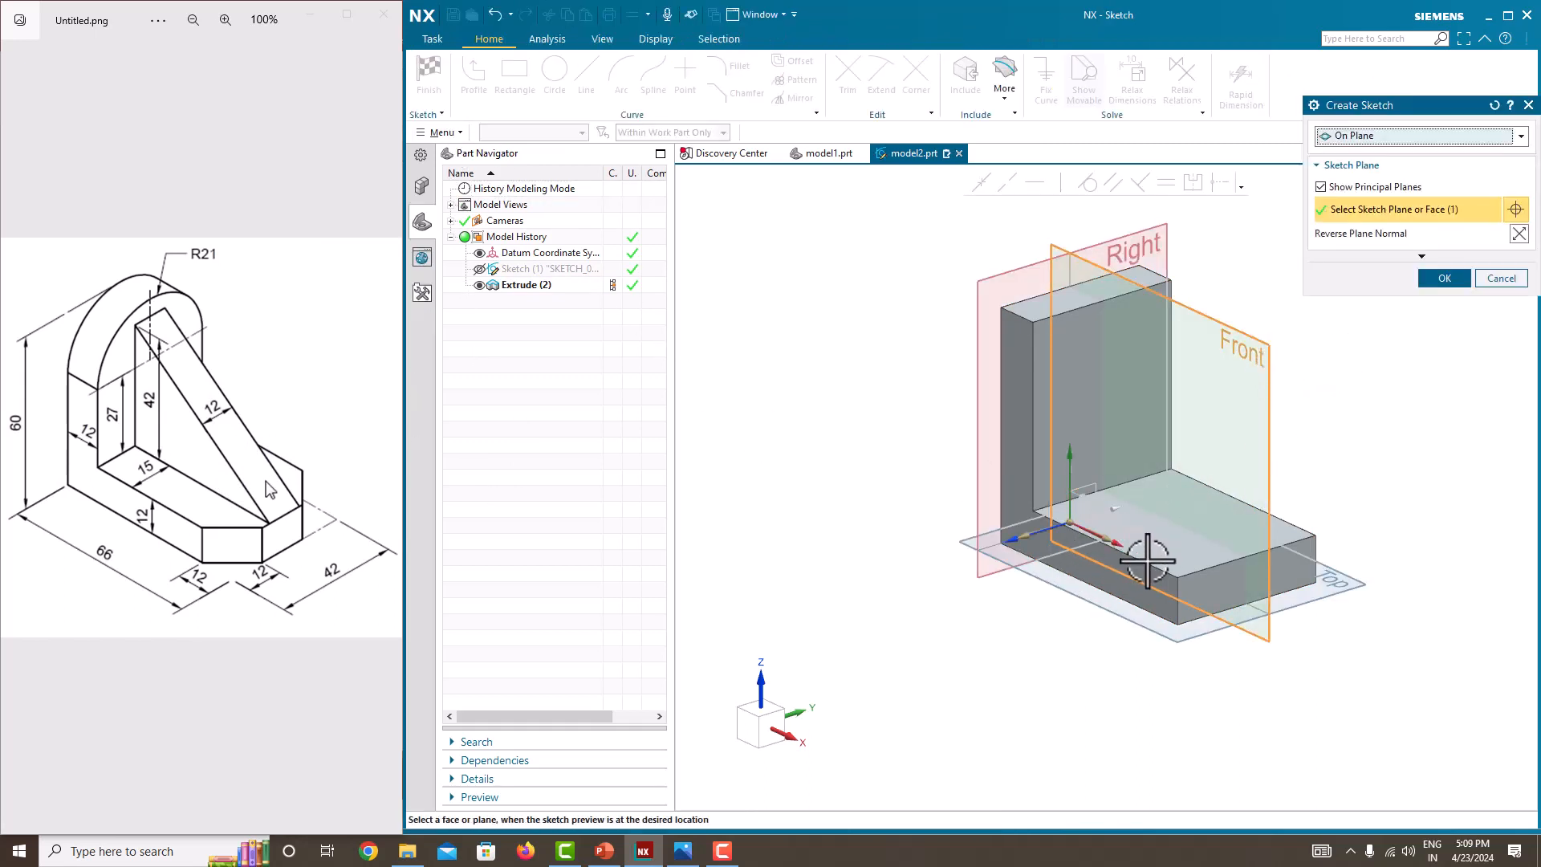
click(1447, 277)
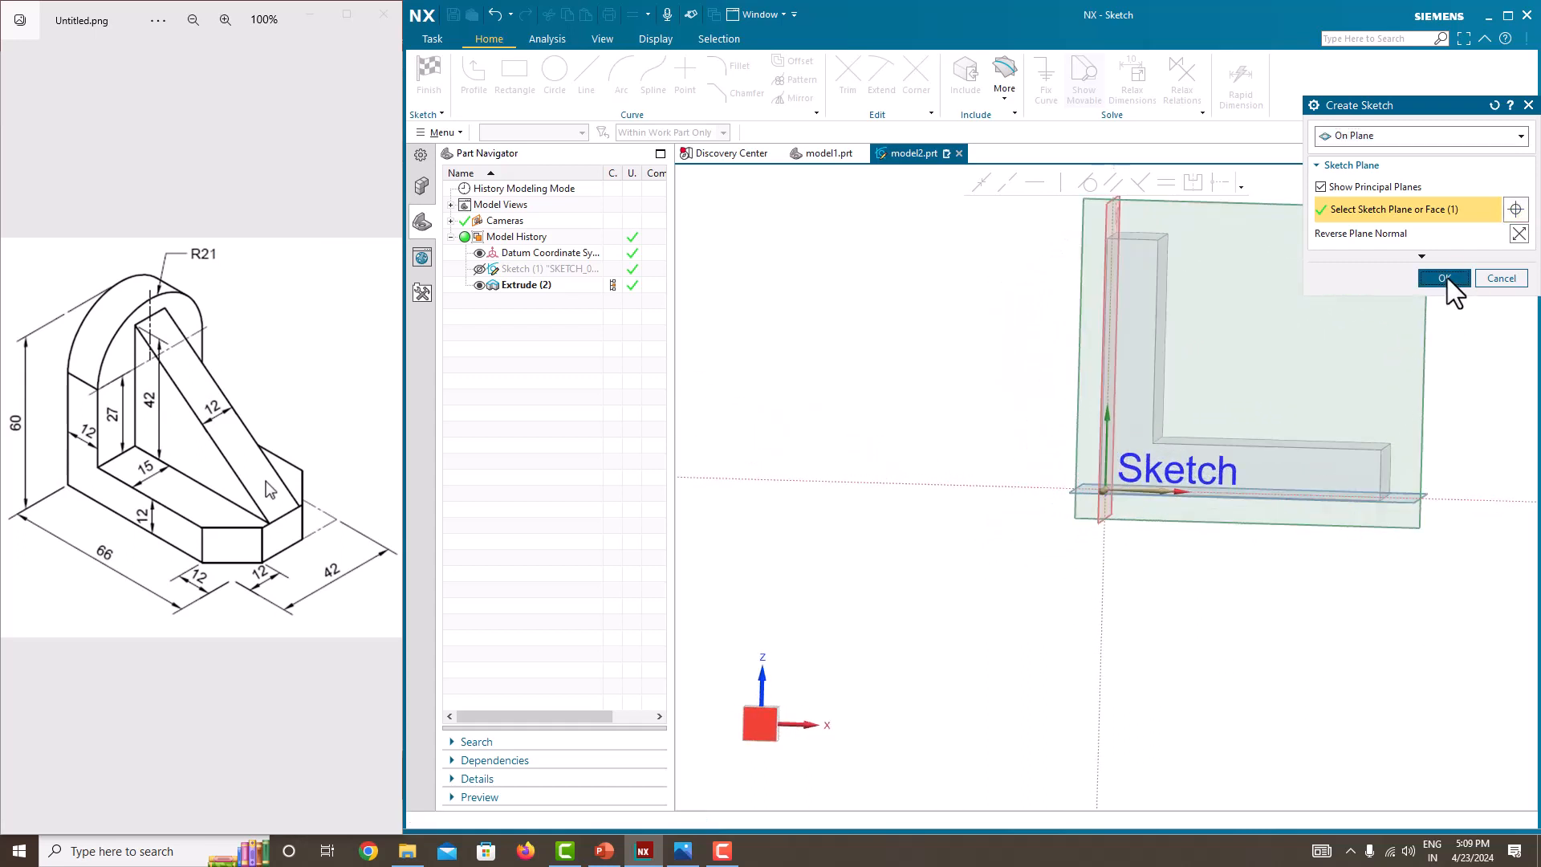
scroll(1276, 461, down, 3)
scroll(1299, 441, up, 2)
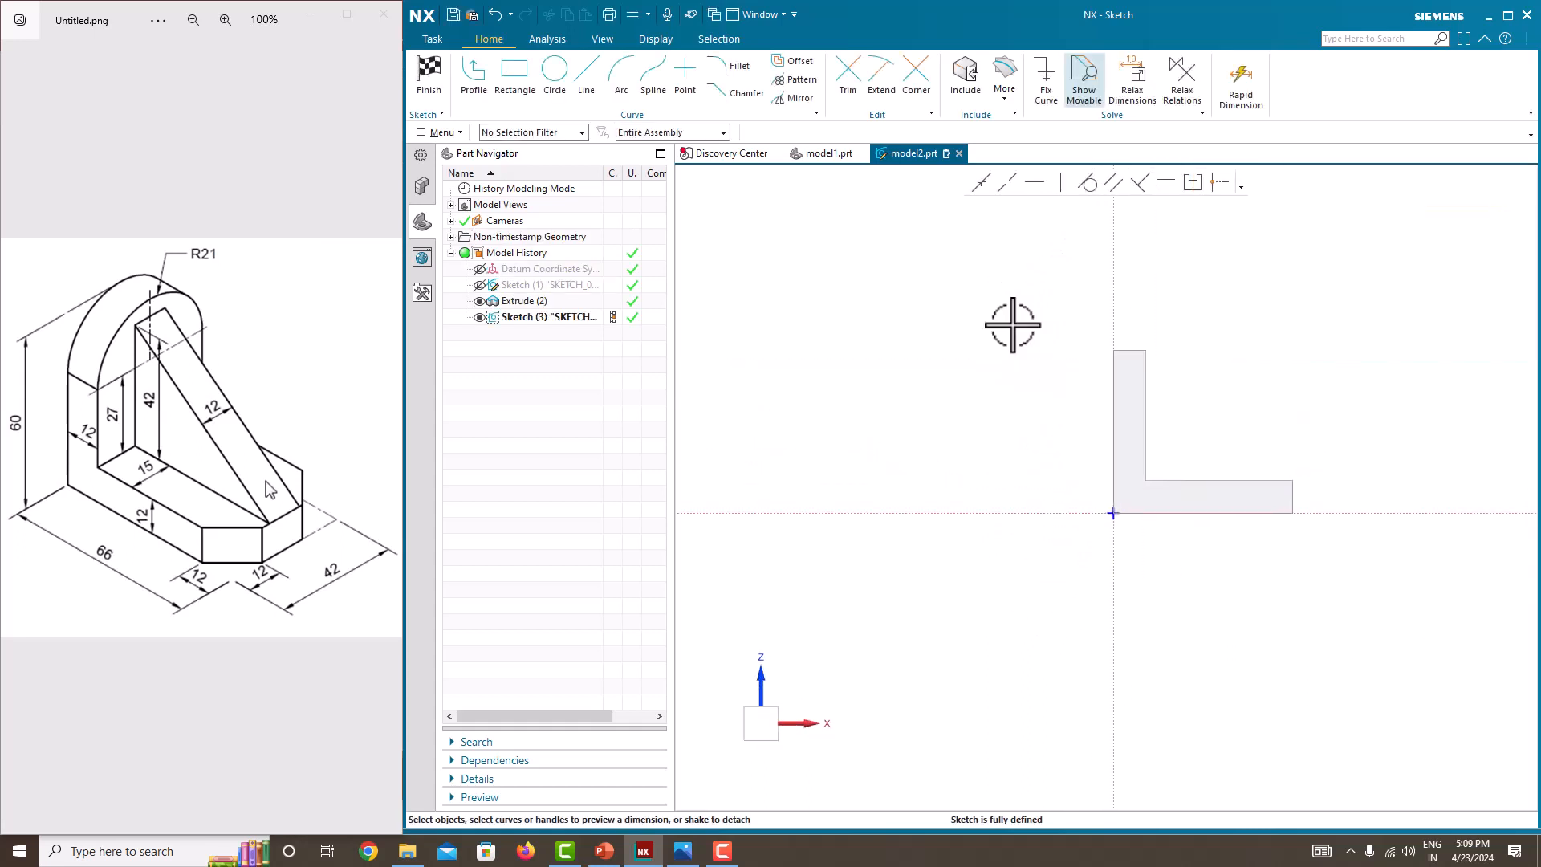
click(475, 80)
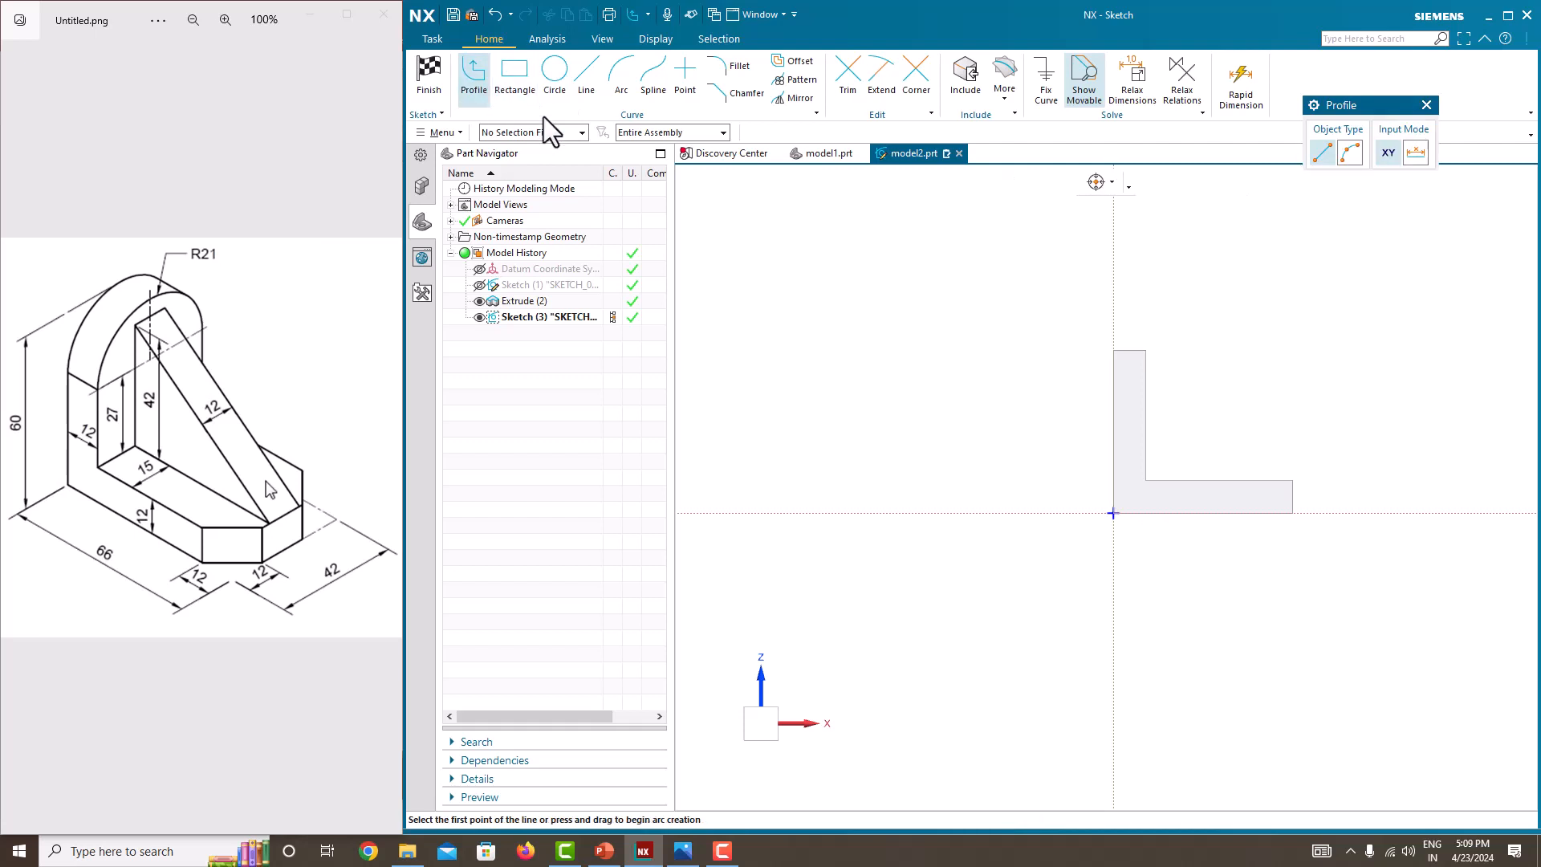
click(647, 133)
click(647, 149)
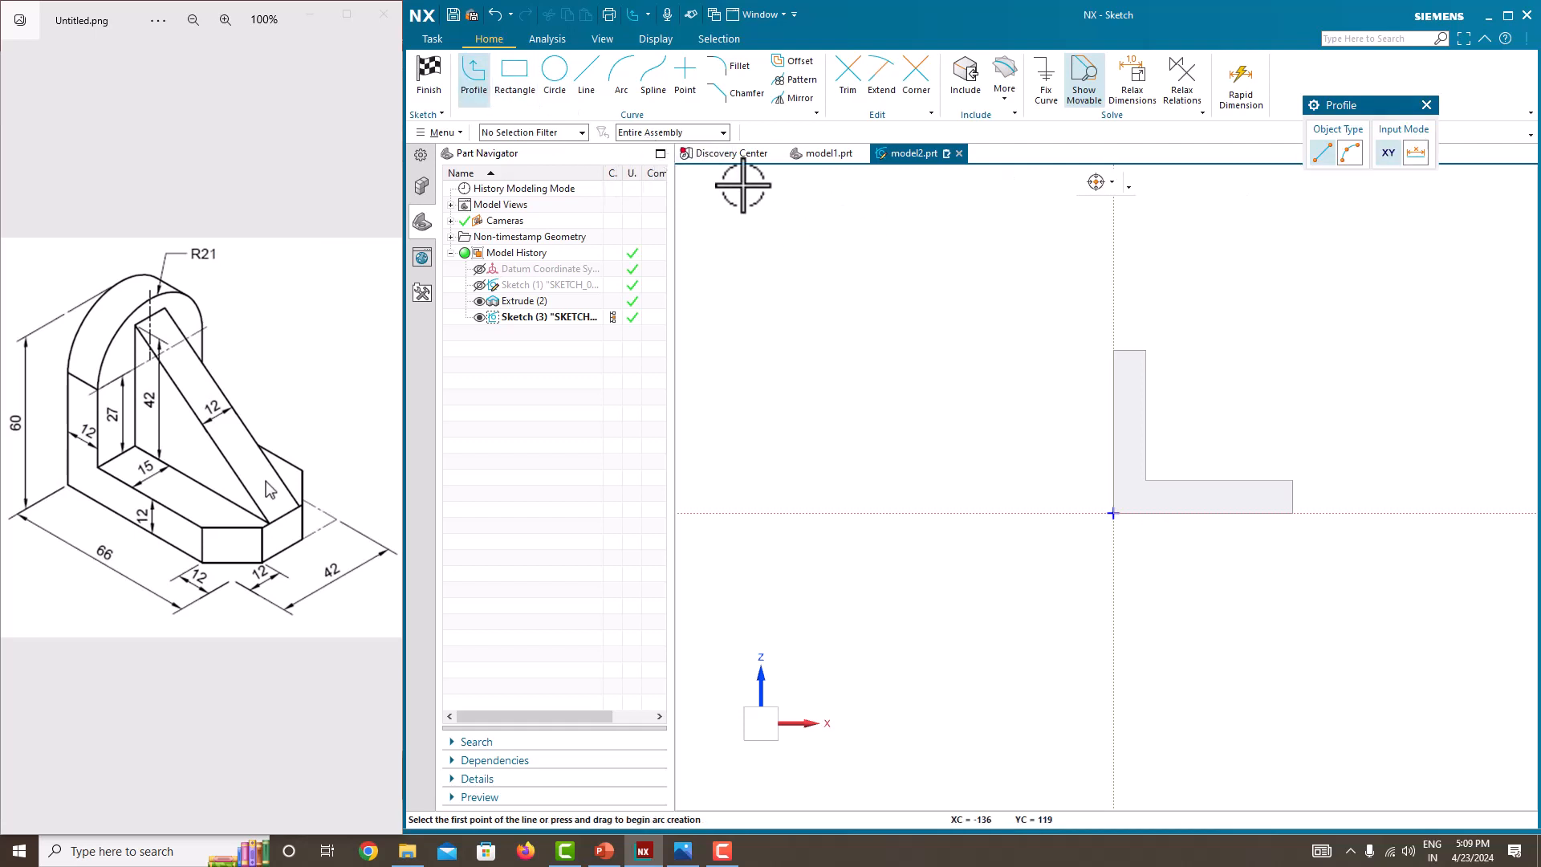
scroll(1286, 493, up, 4)
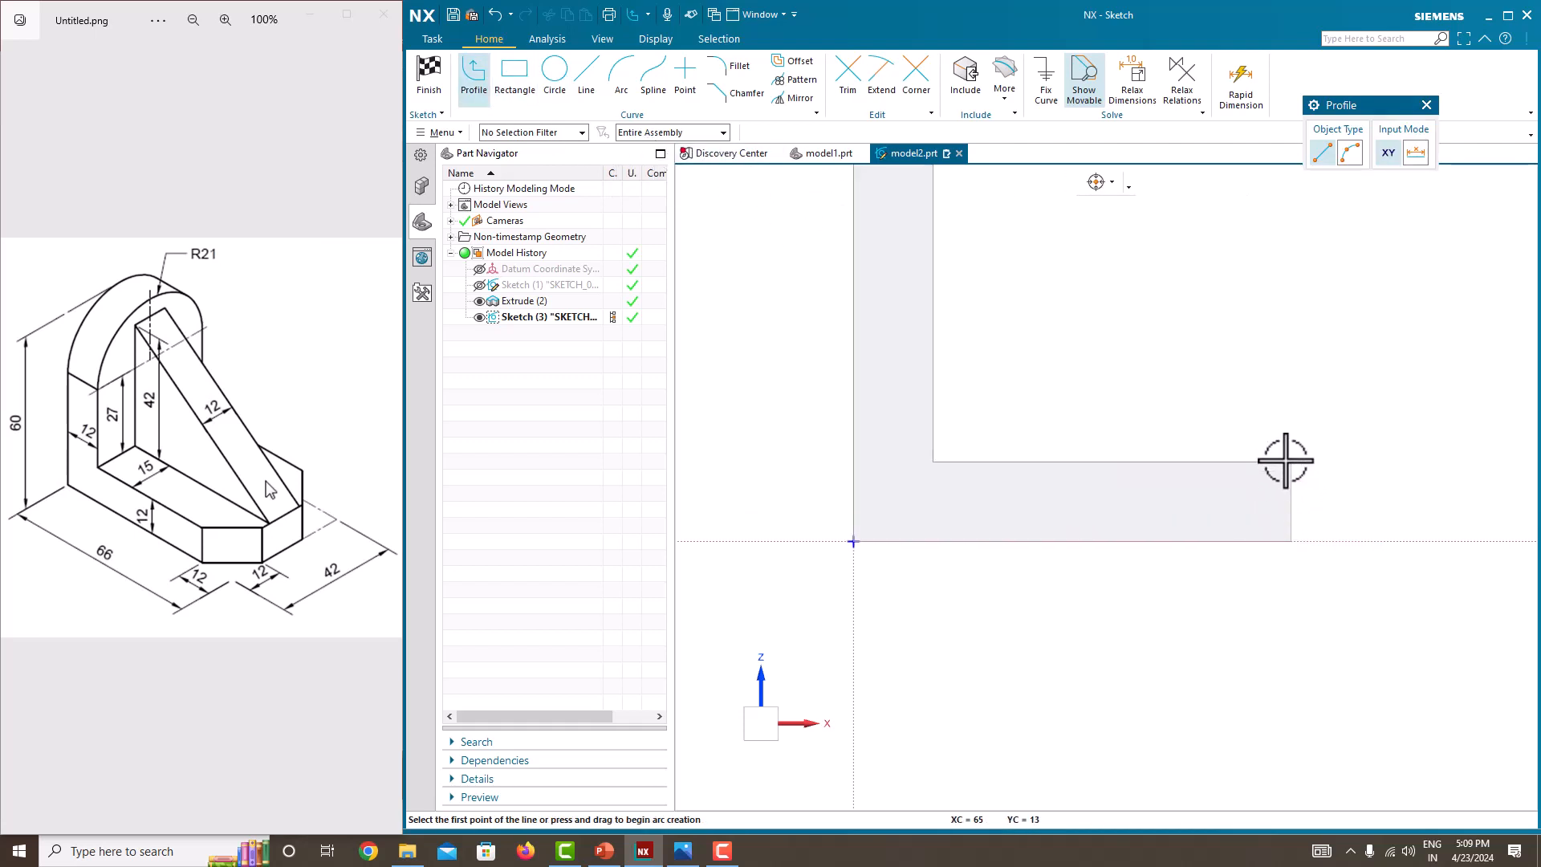
scroll(1282, 473, down, 2)
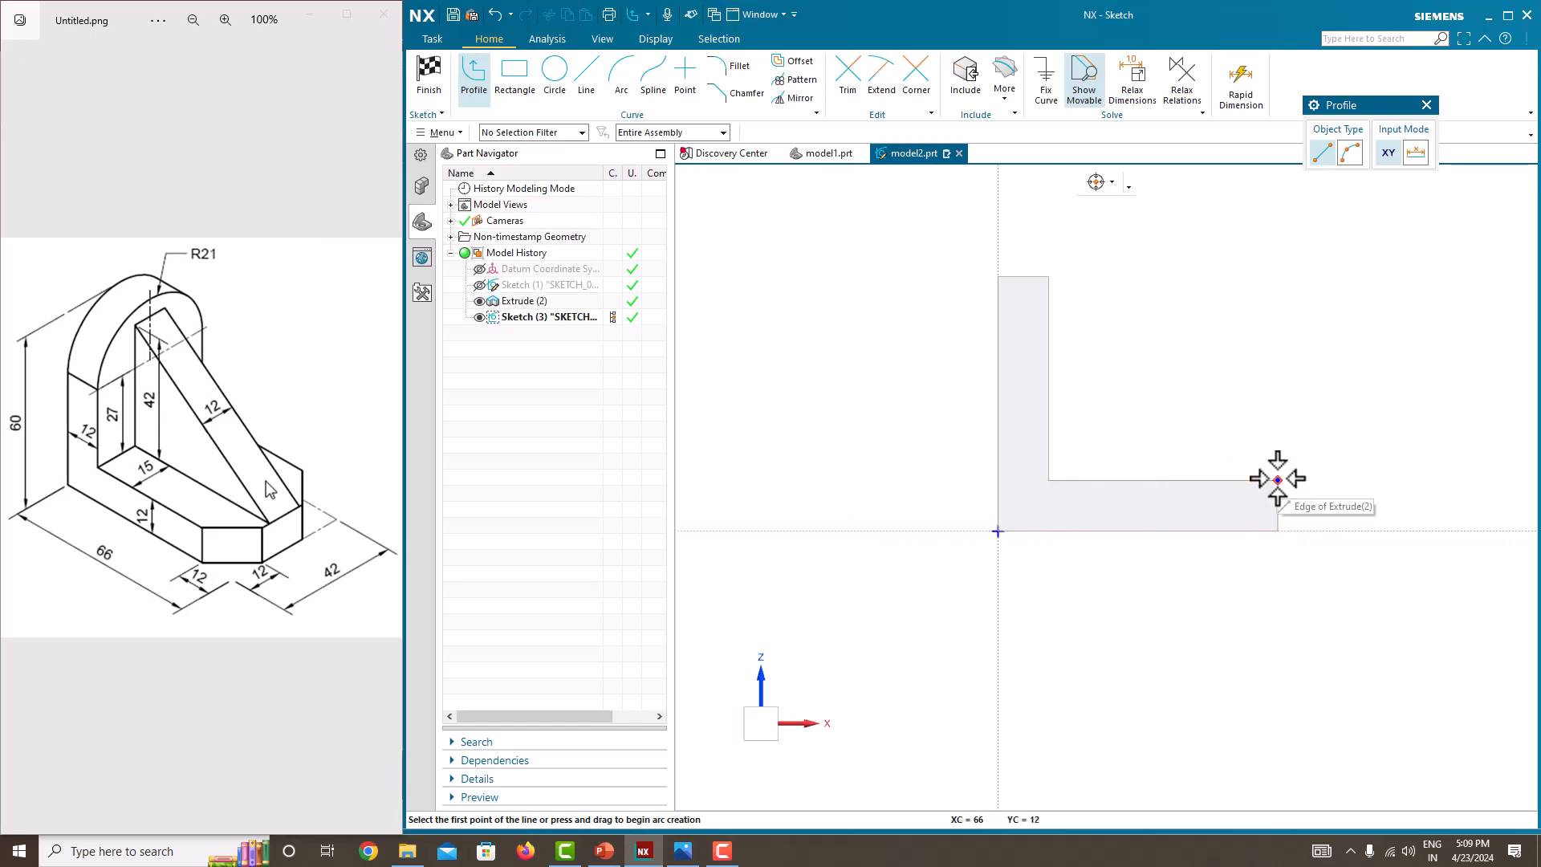
click(1274, 477)
click(1052, 317)
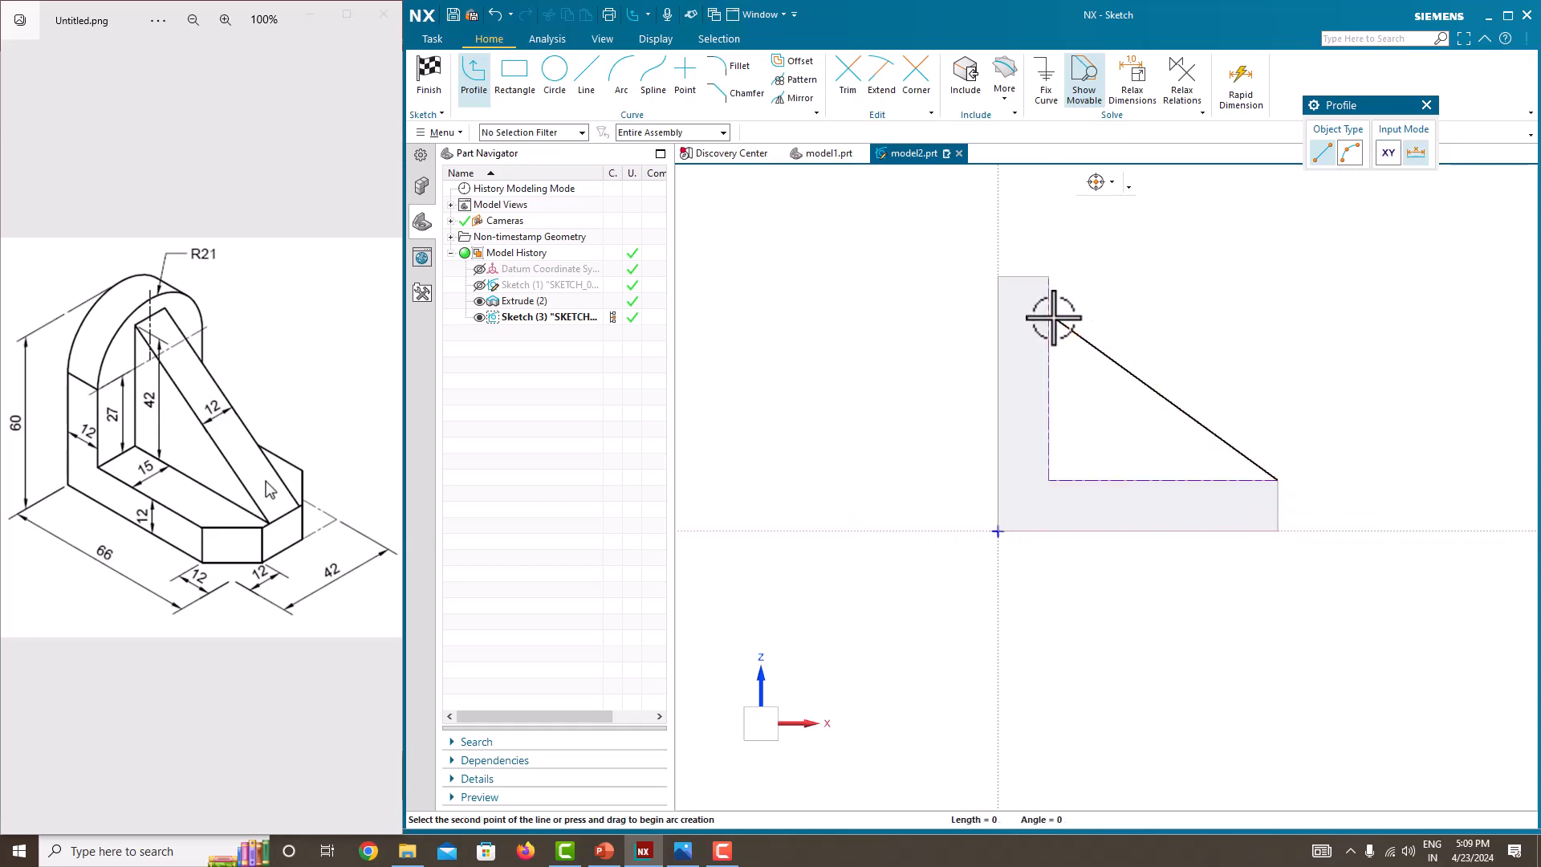
key(Escape)
click(1103, 345)
key(Delete)
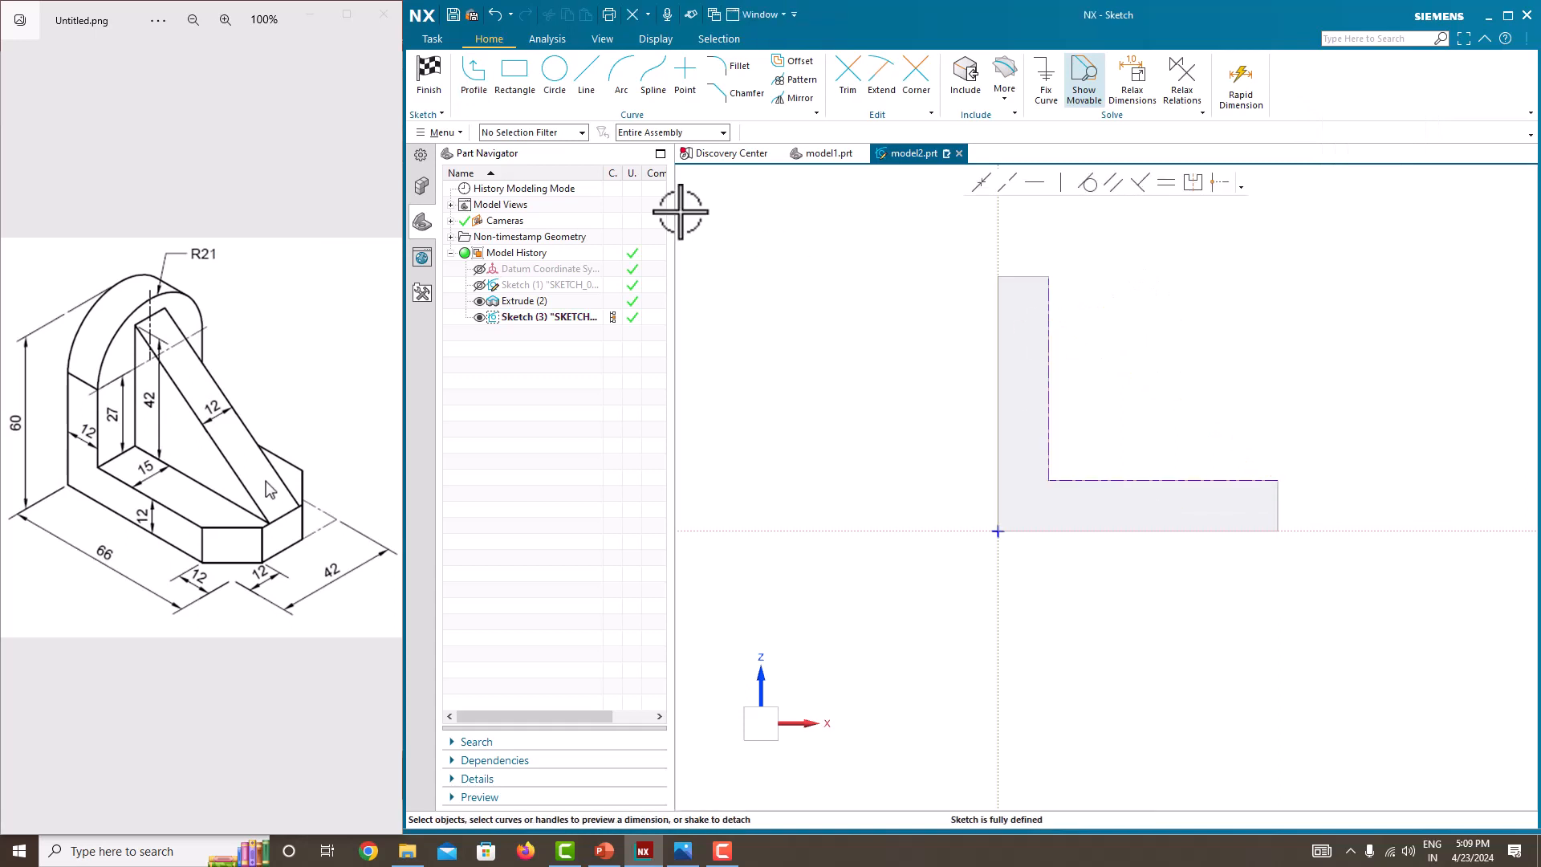
Sketch a sloped line from the upper outer corner of the base to the inner edge of the upright, just below its top
click(474, 78)
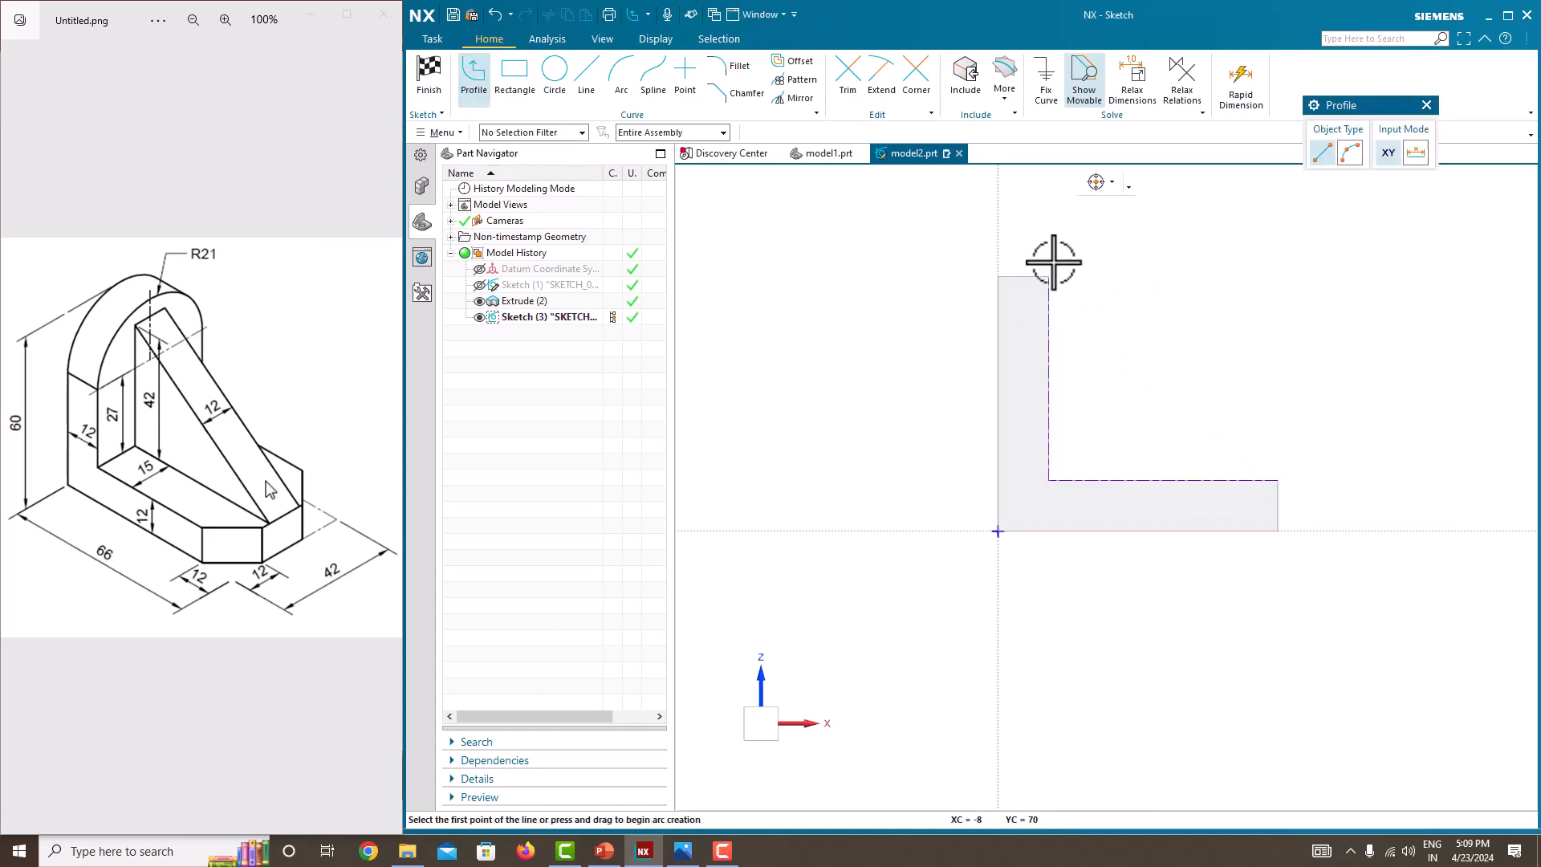
click(1277, 480)
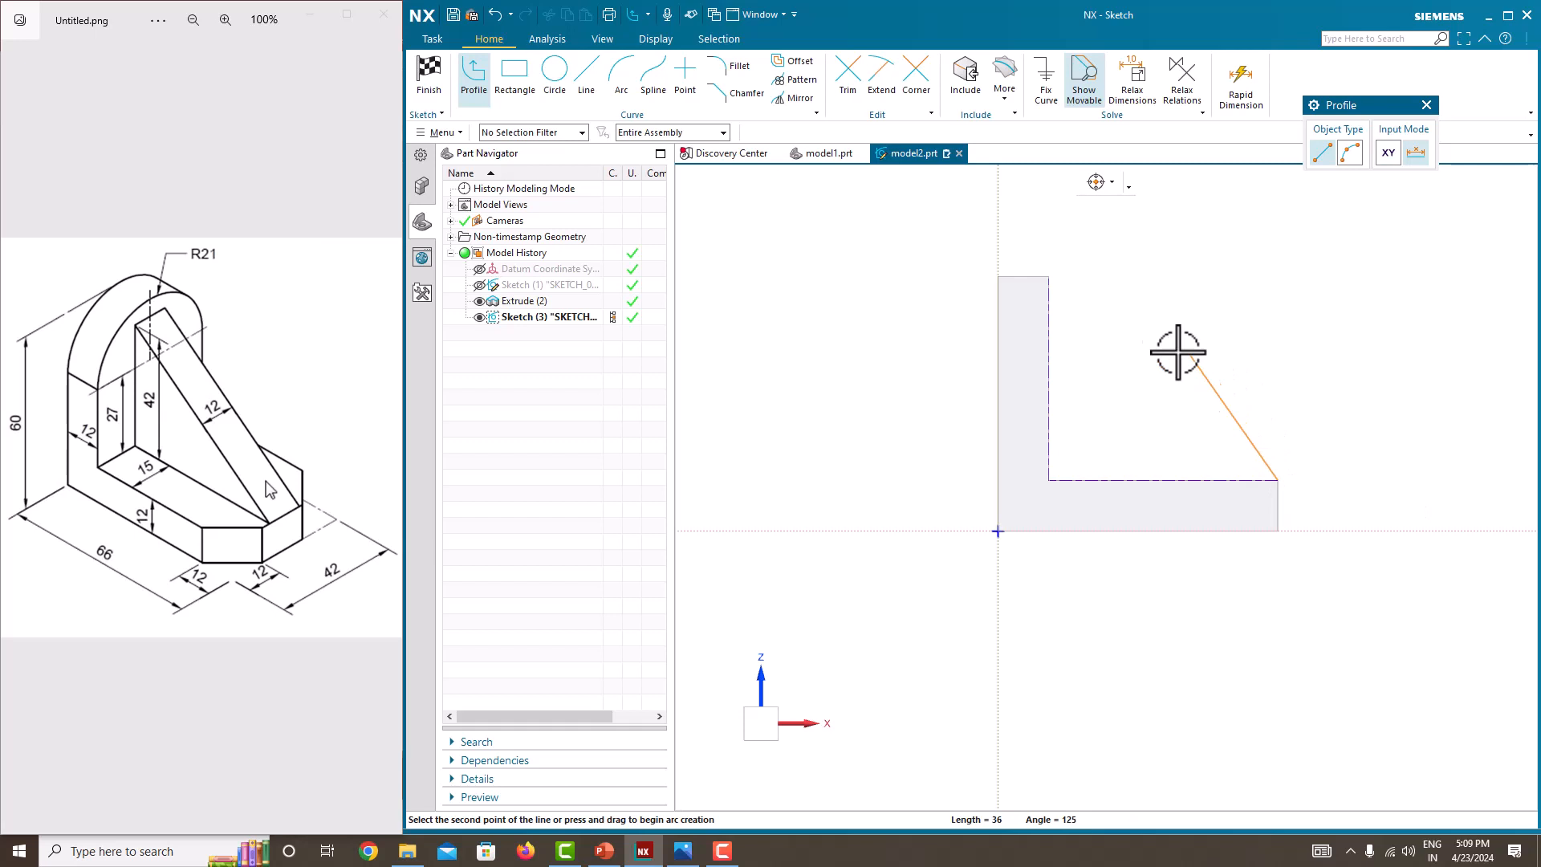
click(1049, 310)
key(Escape)
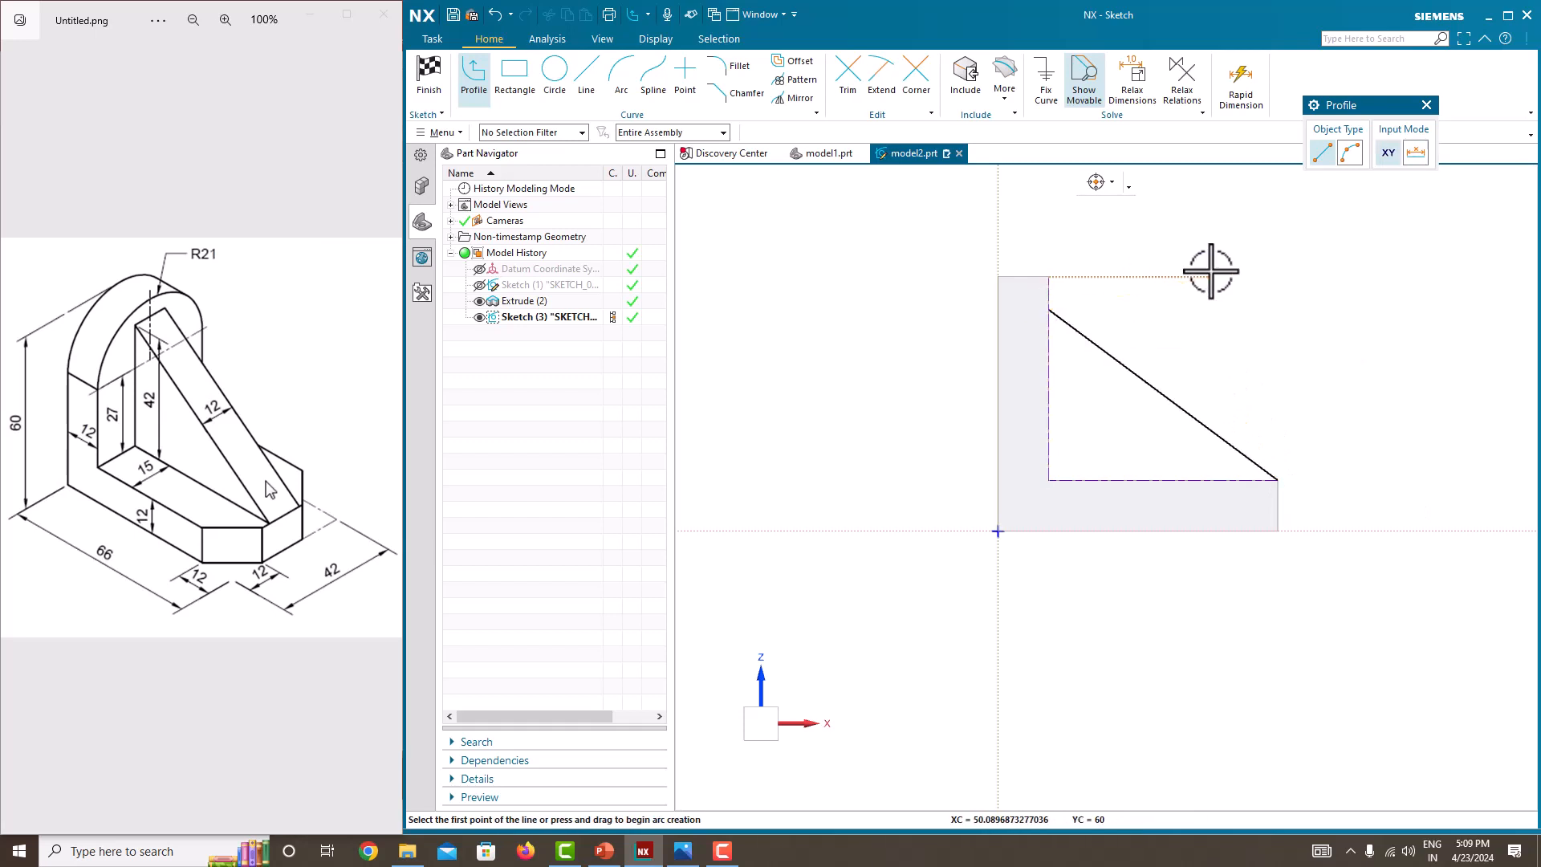
key(Escape)
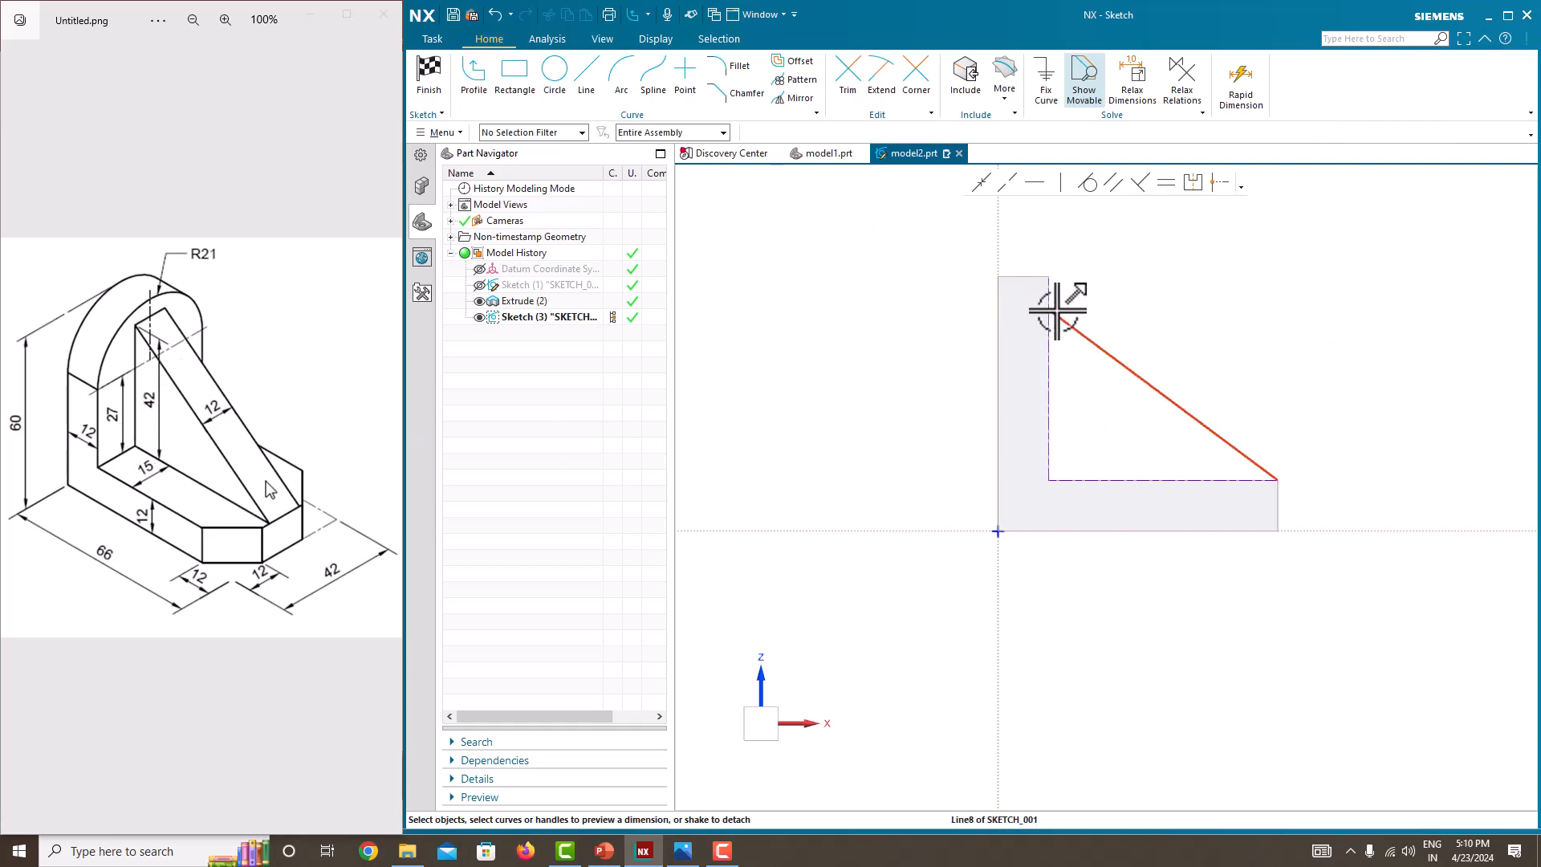
Dimension the sloped line's upper endpoint 42 mm above the base's top edge and finish the sketch
drag(1057, 310, 1052, 308)
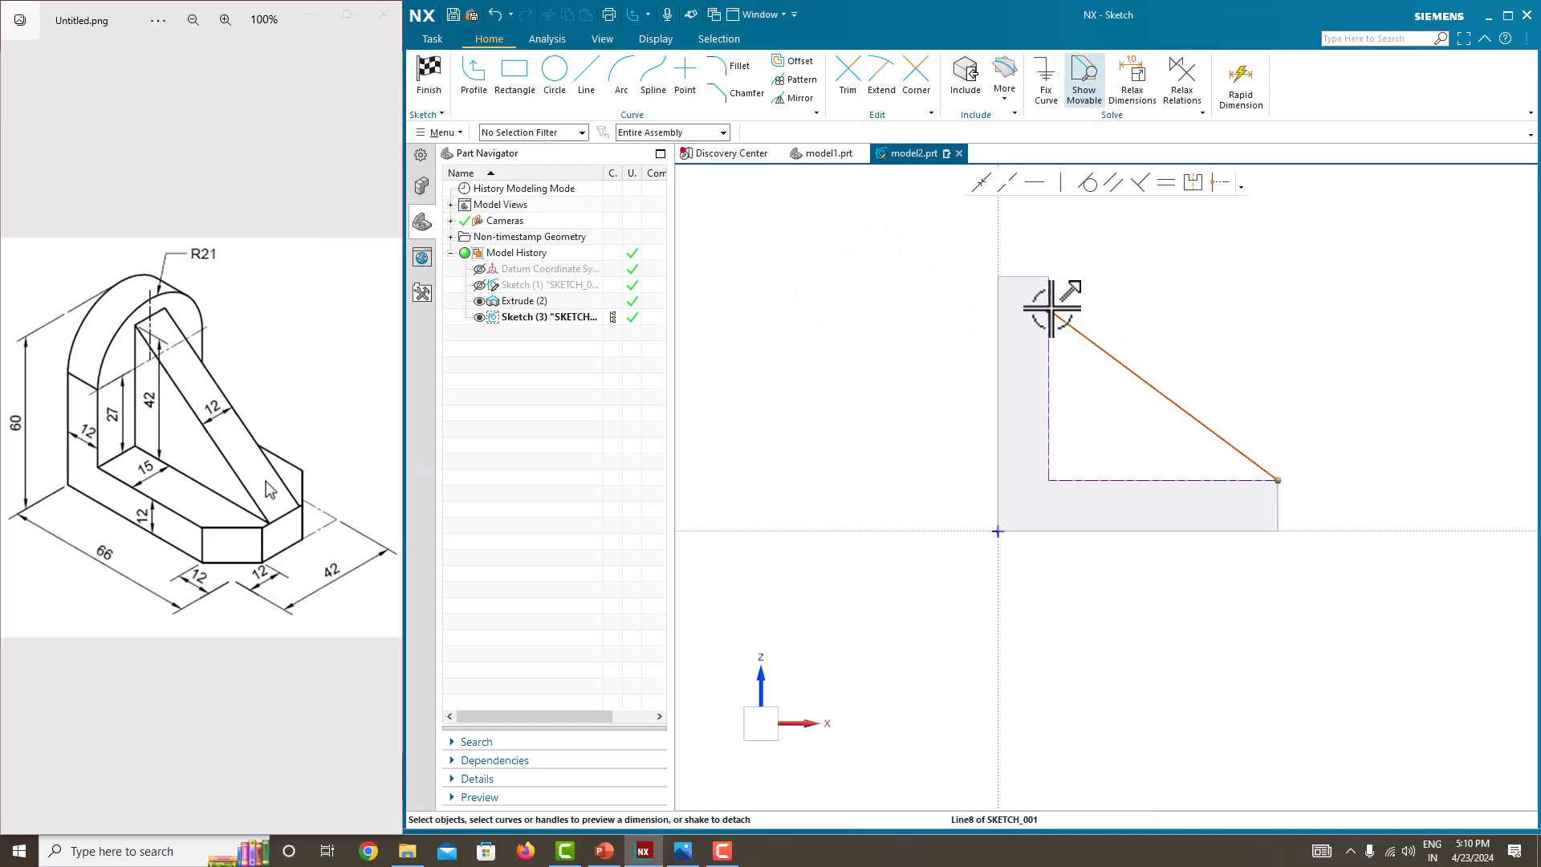
click(1104, 479)
click(921, 393)
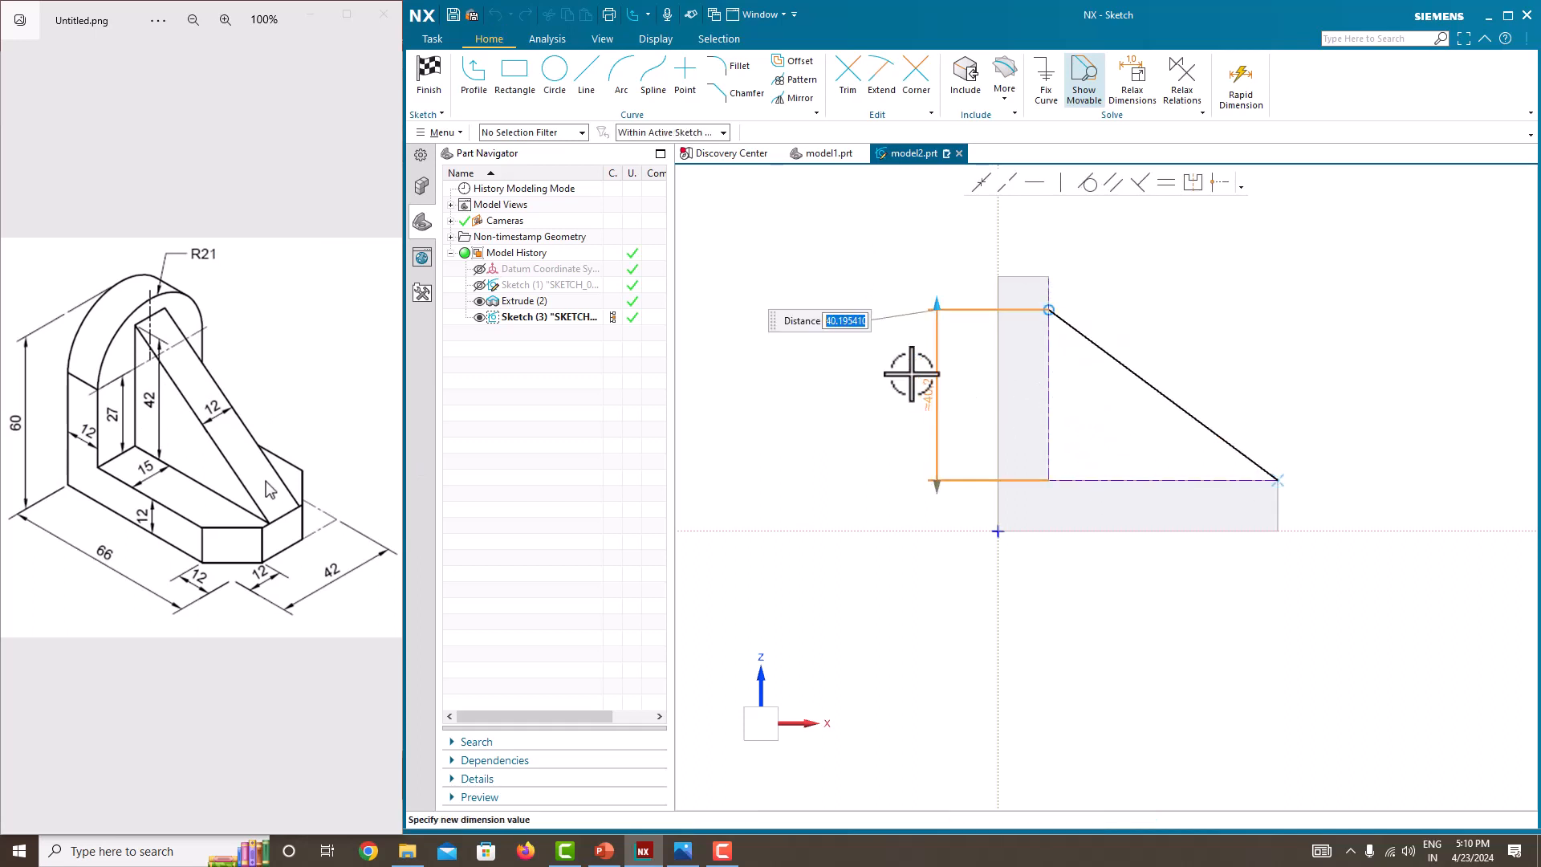
text(42)
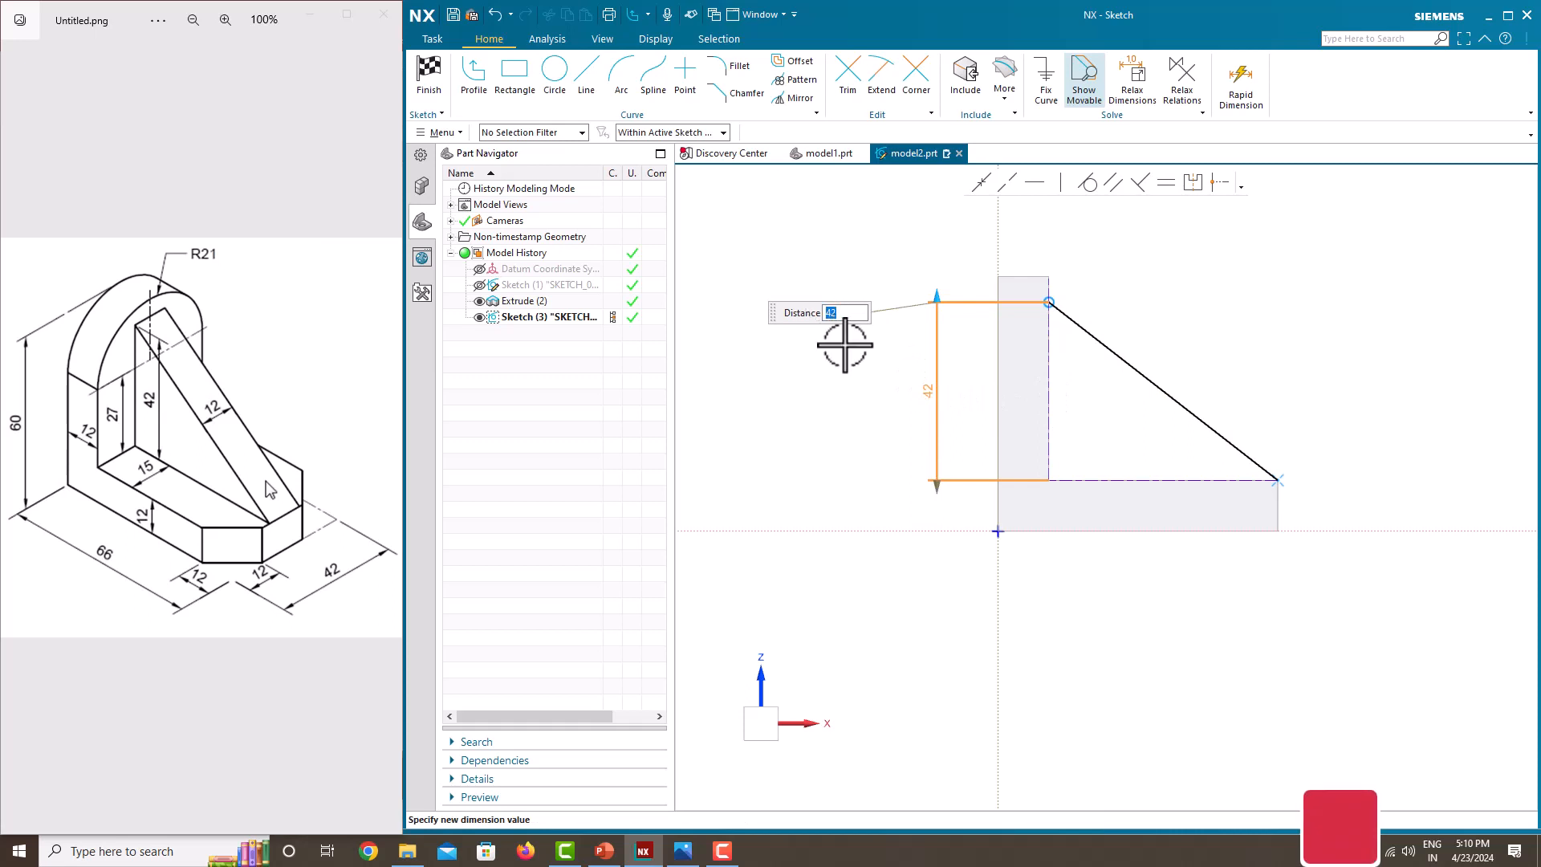
key(Return)
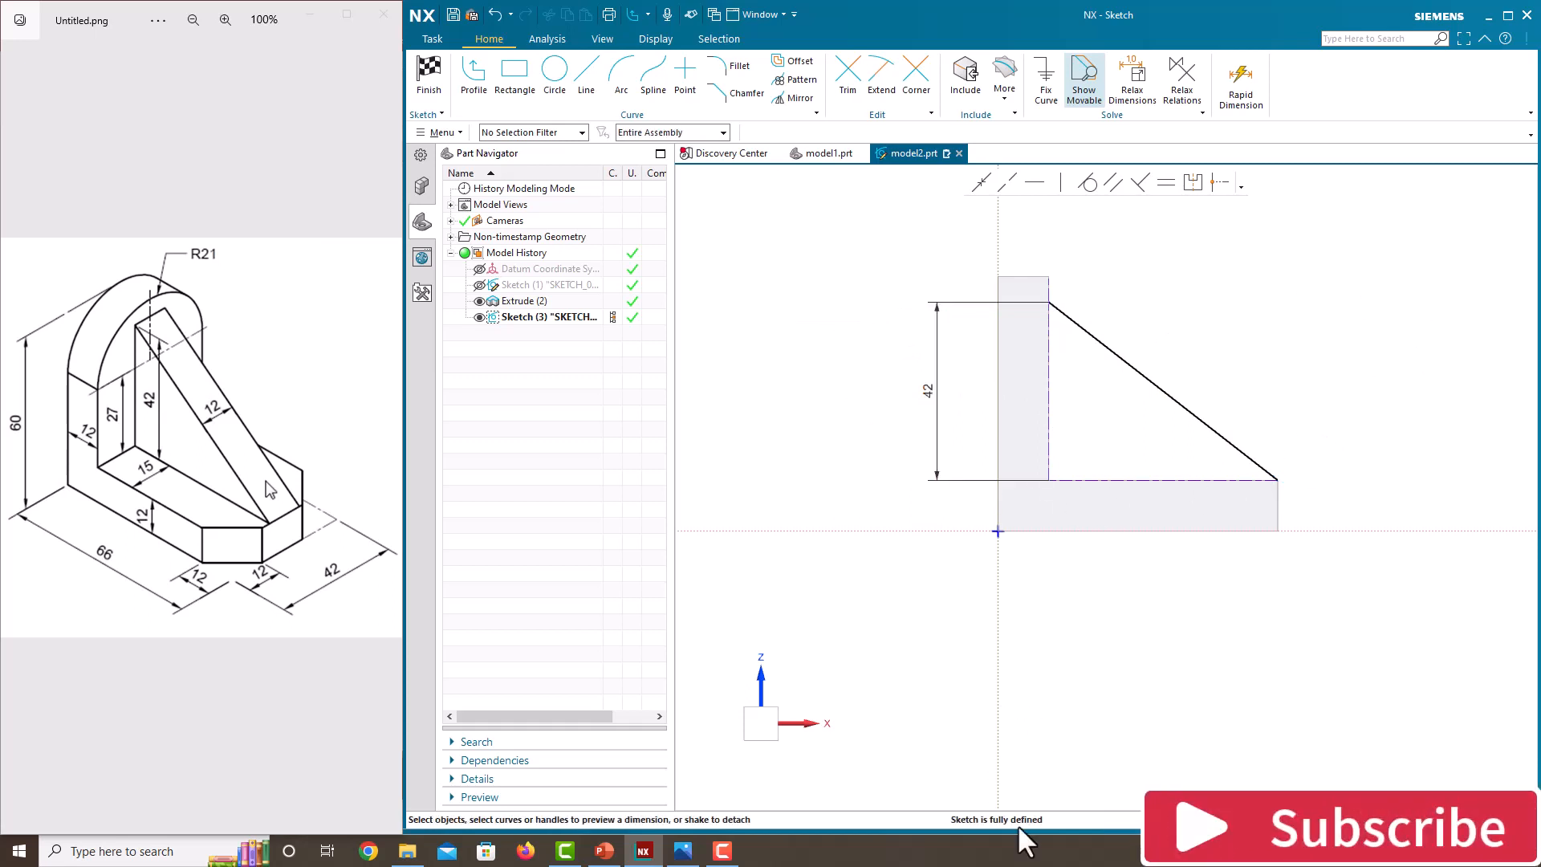
right_click(1221, 323)
click(1225, 329)
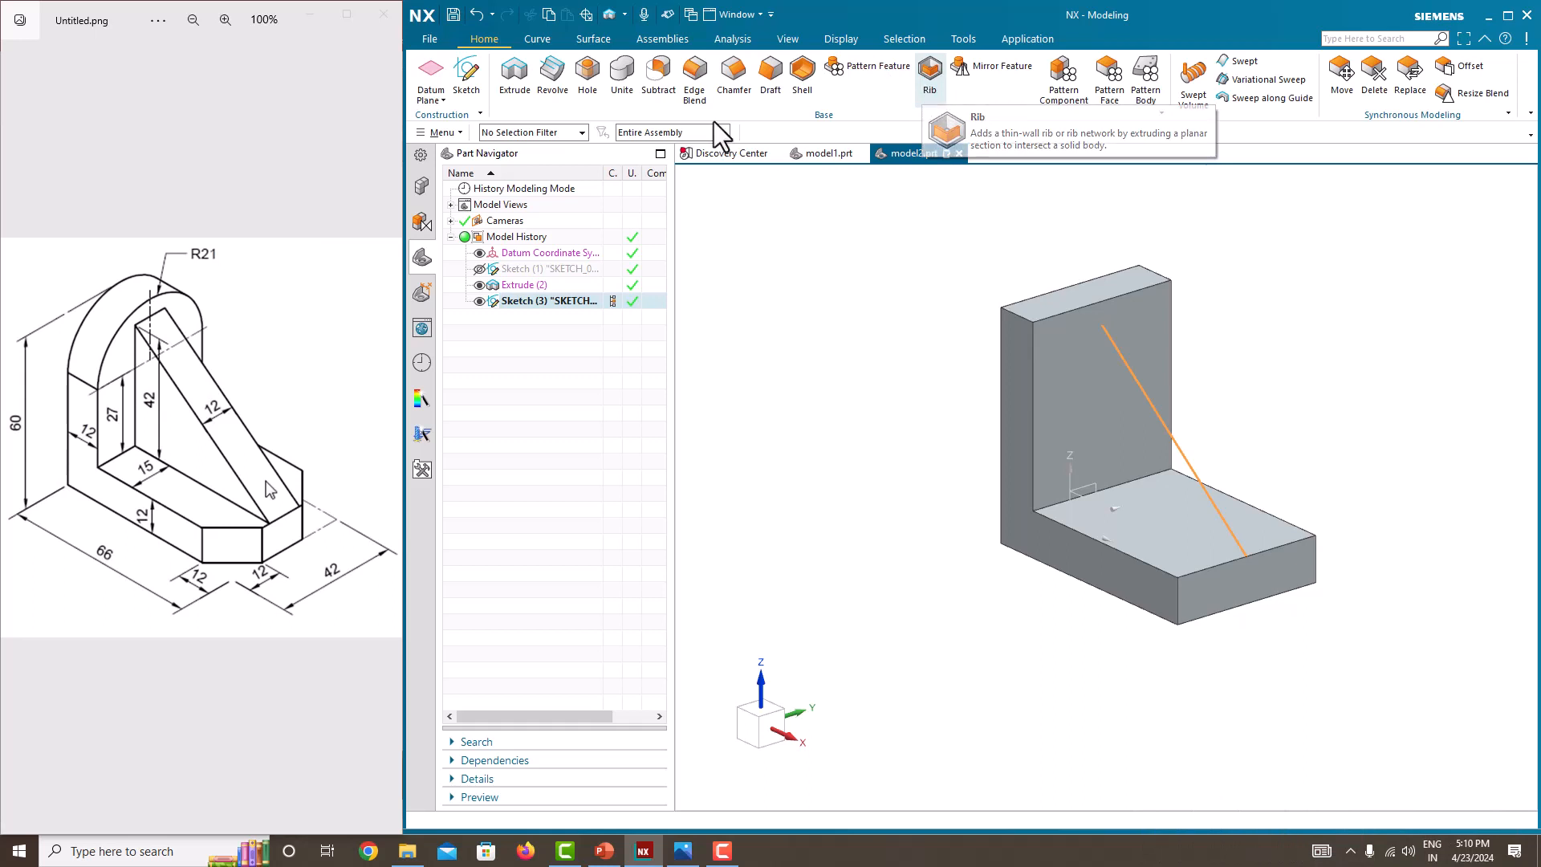
Create a 12 mm thick symmetric rib from the sloped line, parallel to the section plane and combined with the body, and hide its sketch
click(446, 132)
mouse_move(454, 207)
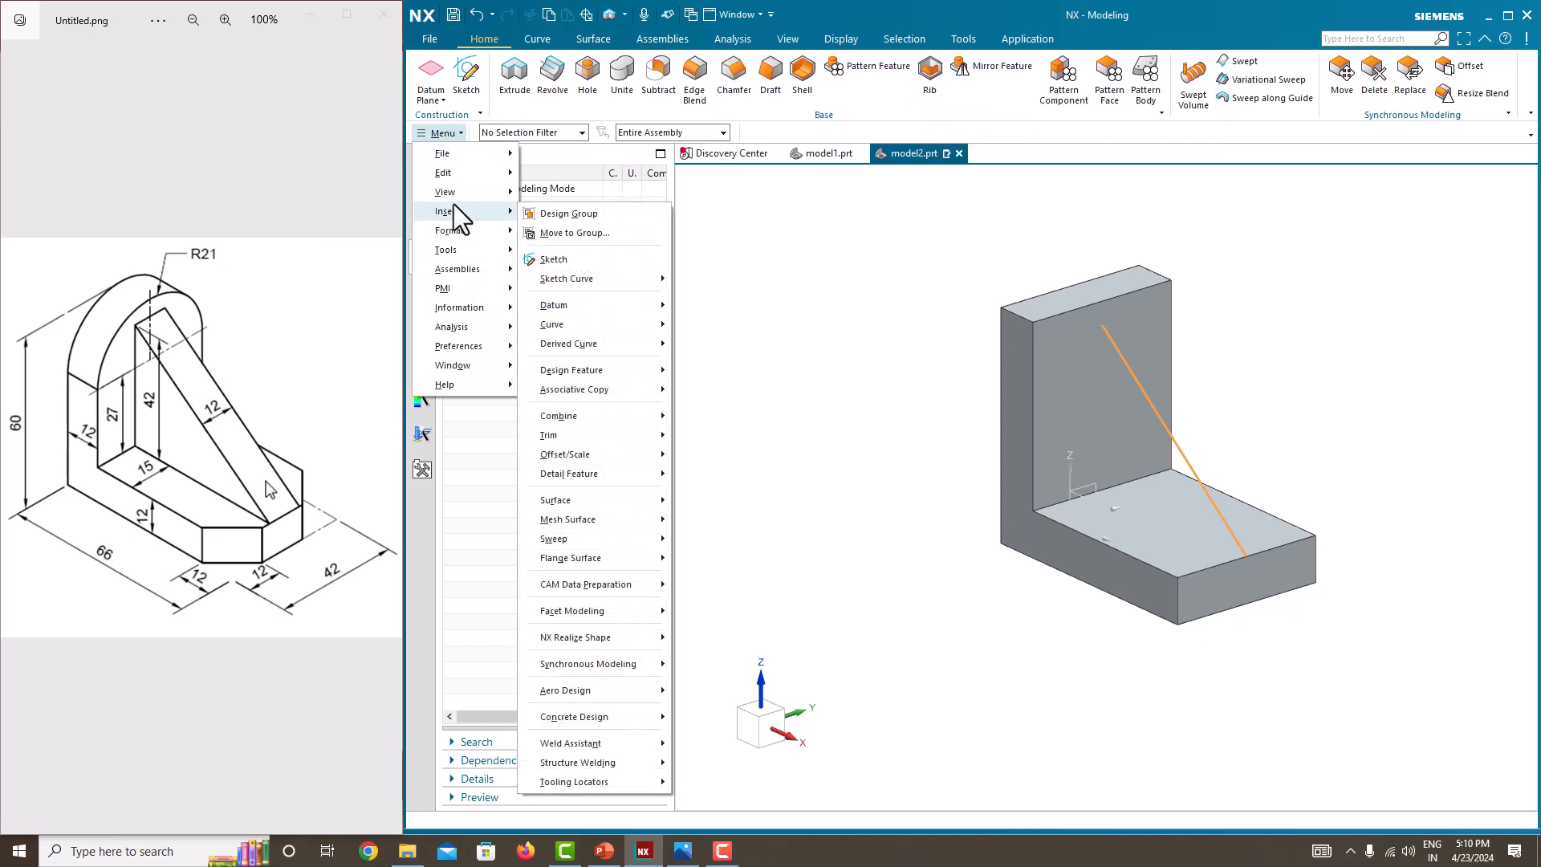
mouse_move(595, 363)
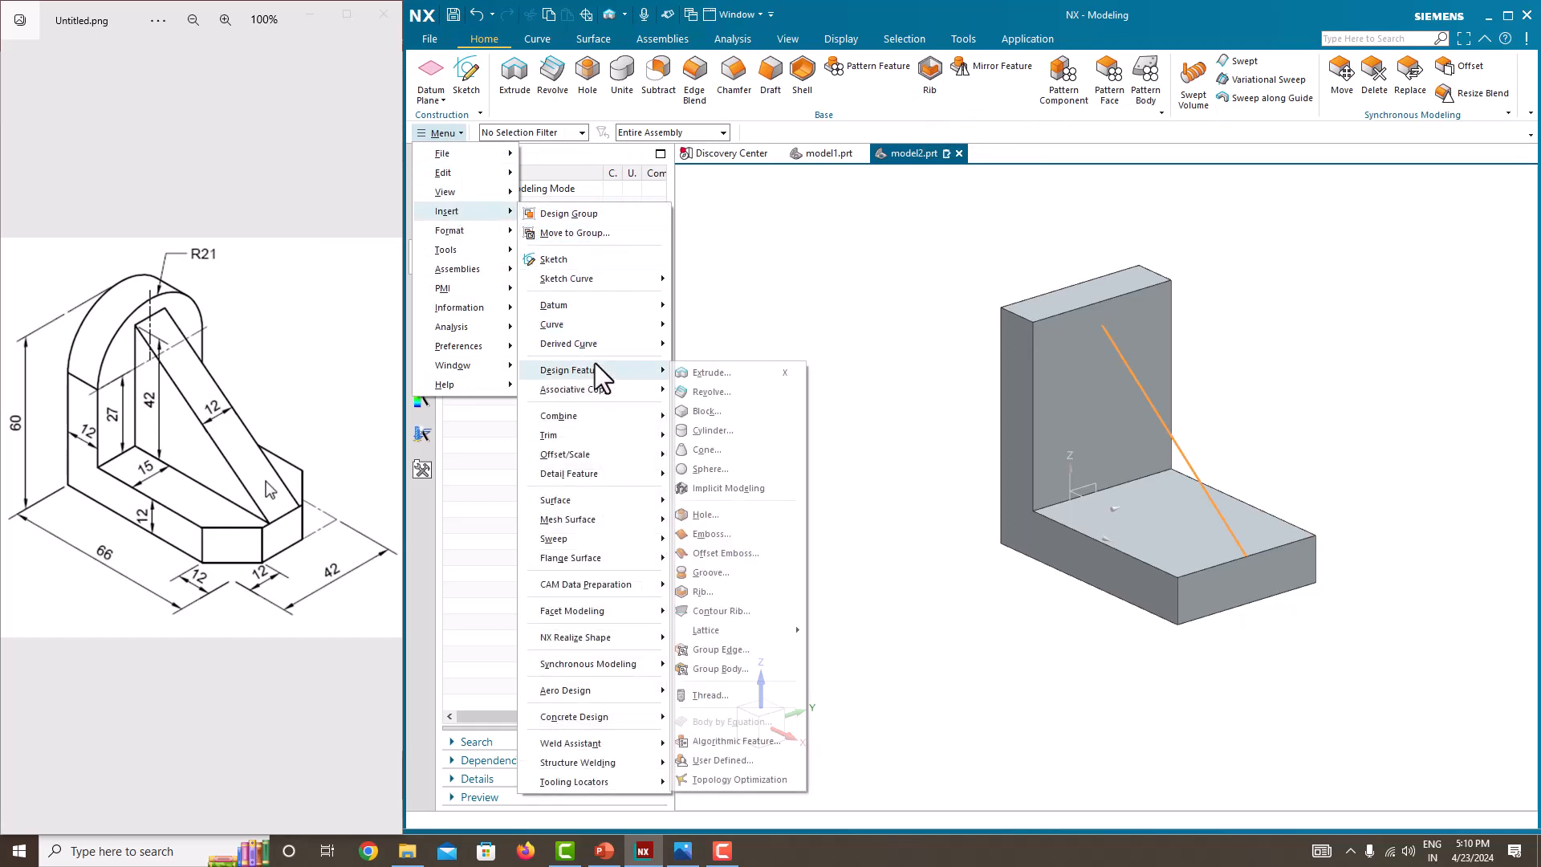
click(714, 597)
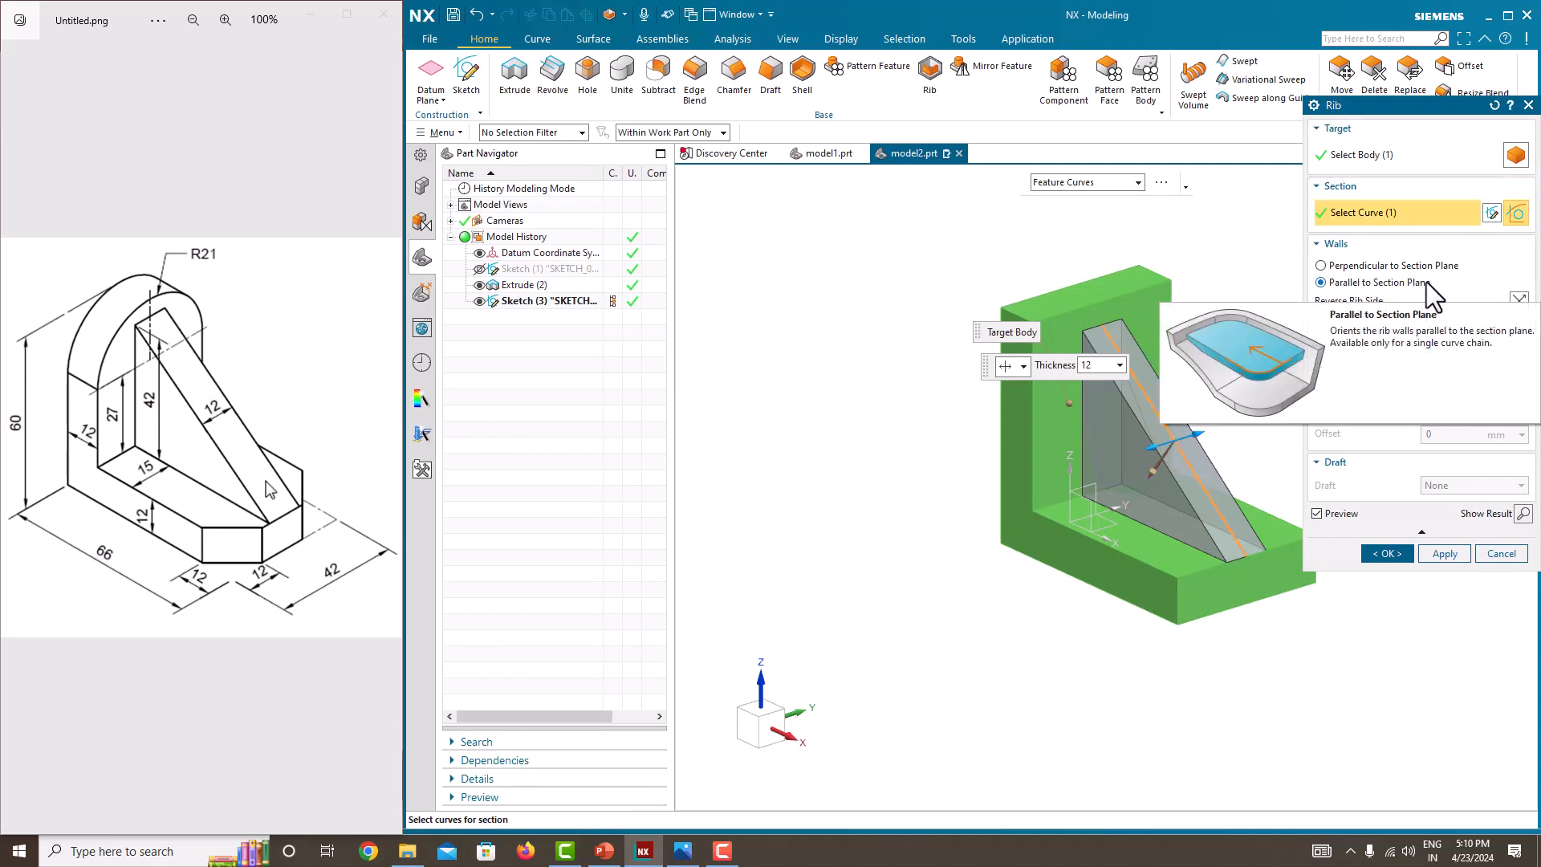
double_click(1463, 344)
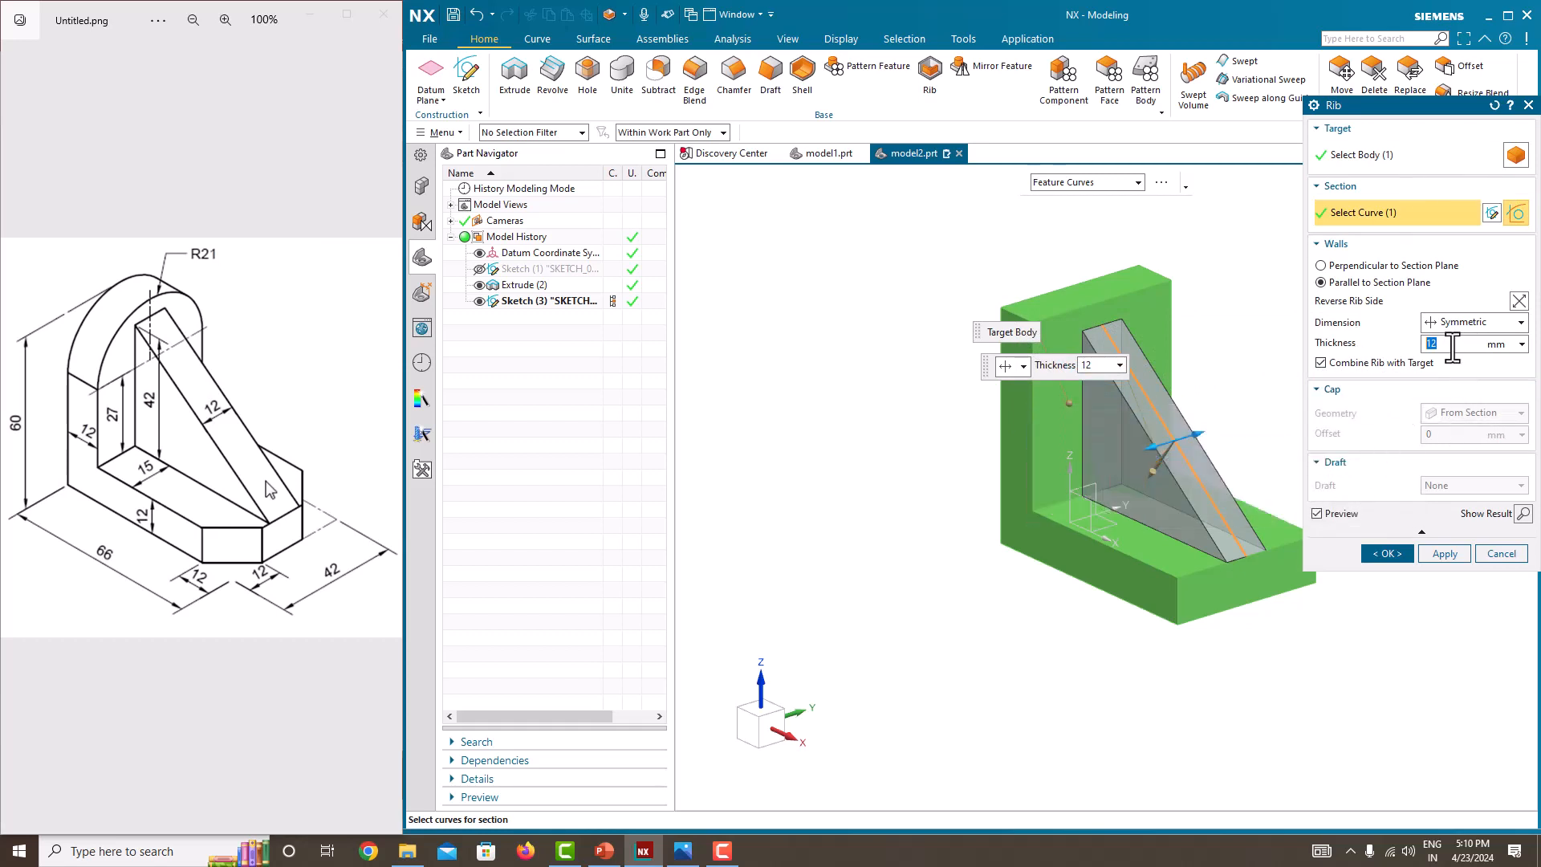
click(1382, 556)
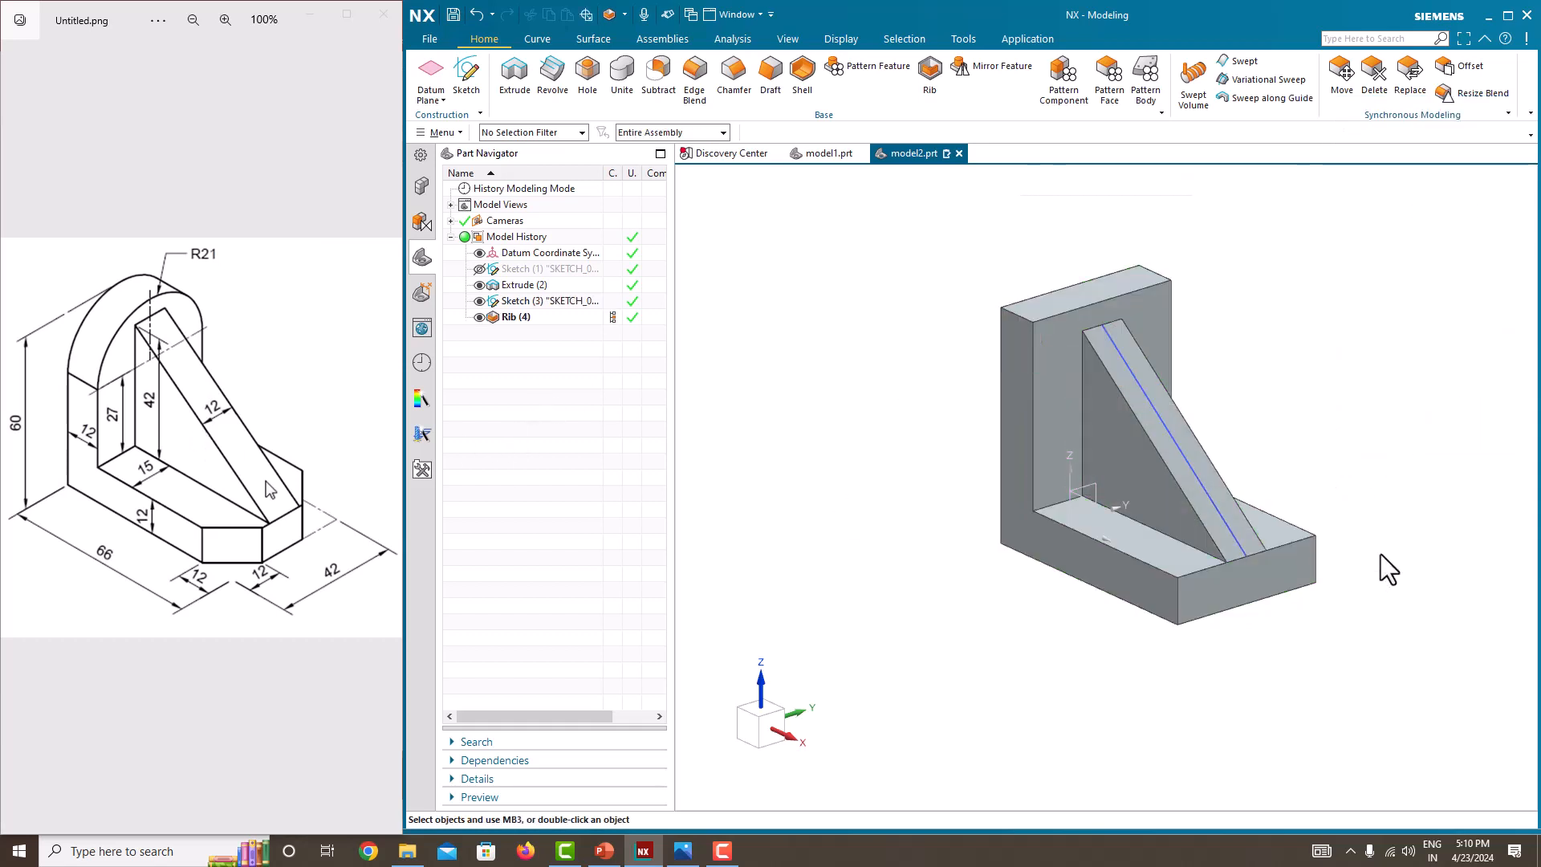
click(478, 301)
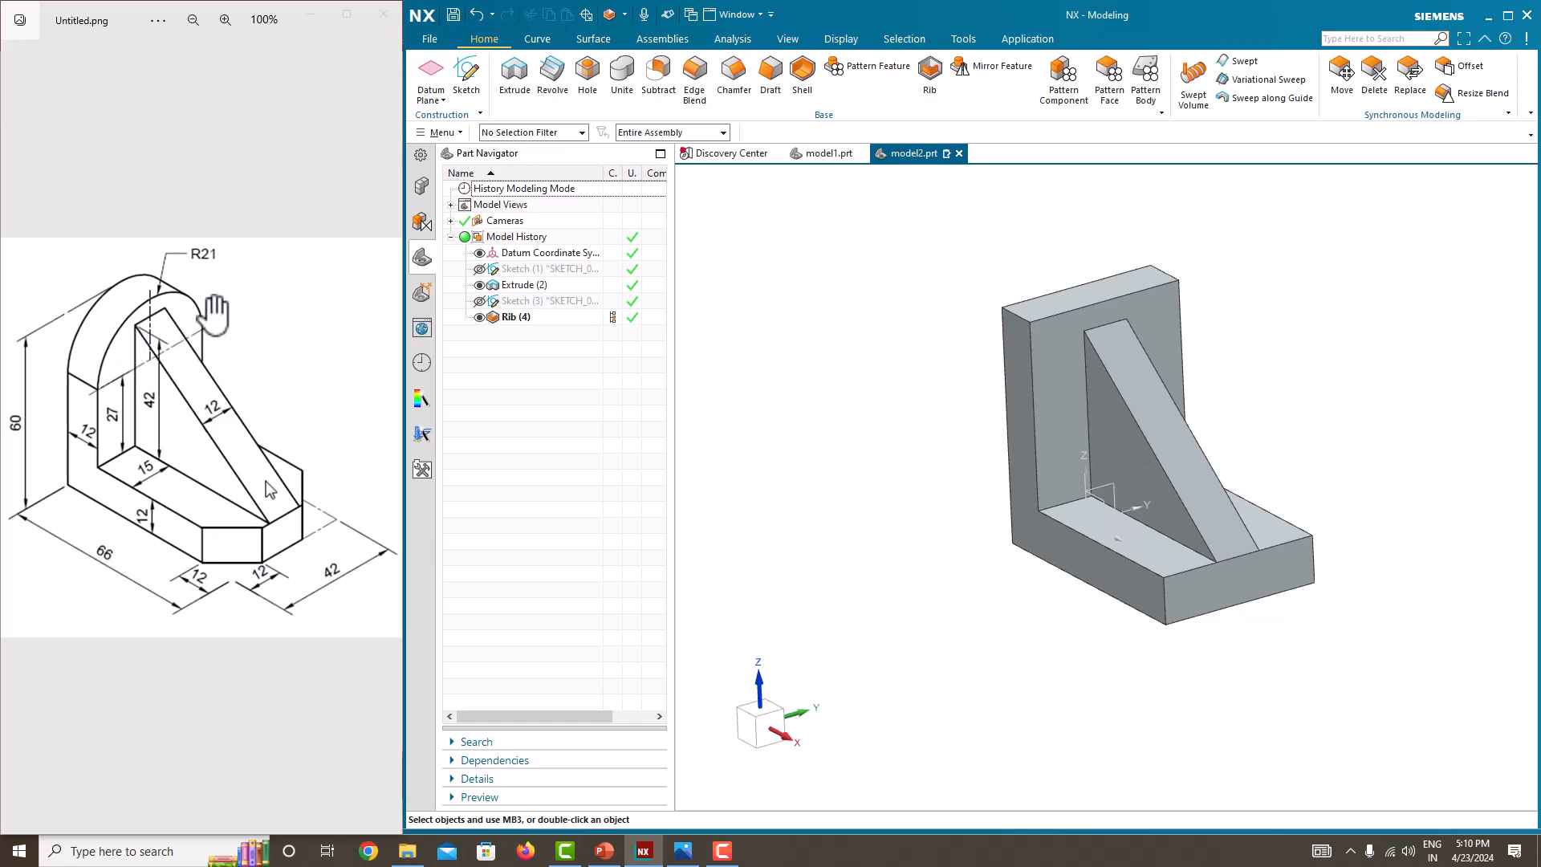
Round the two upper side edges of the upright with a 21 mm edge blend
click(692, 93)
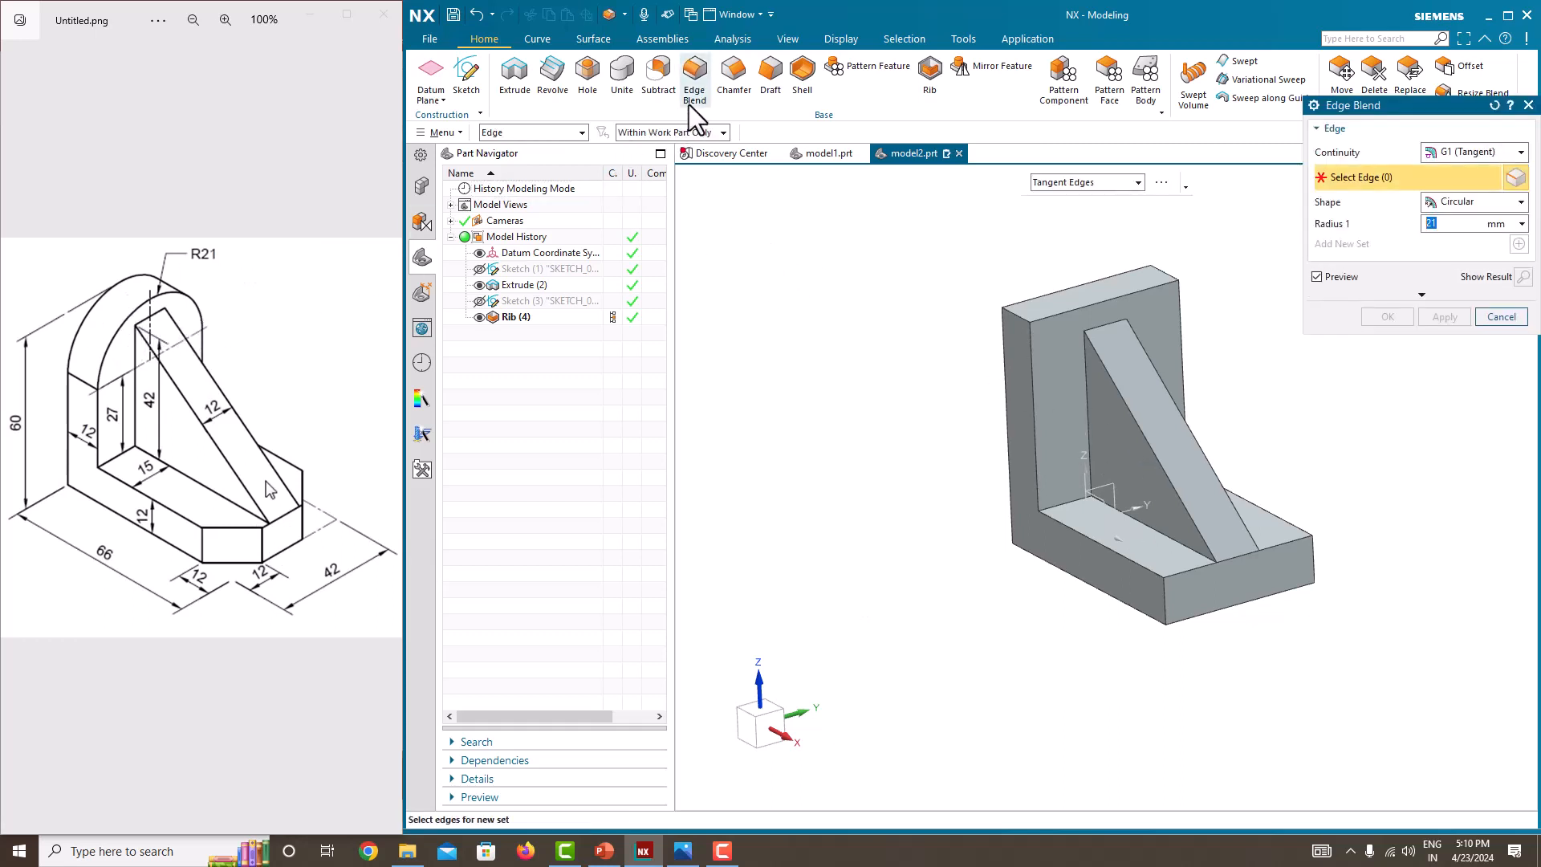
click(1019, 310)
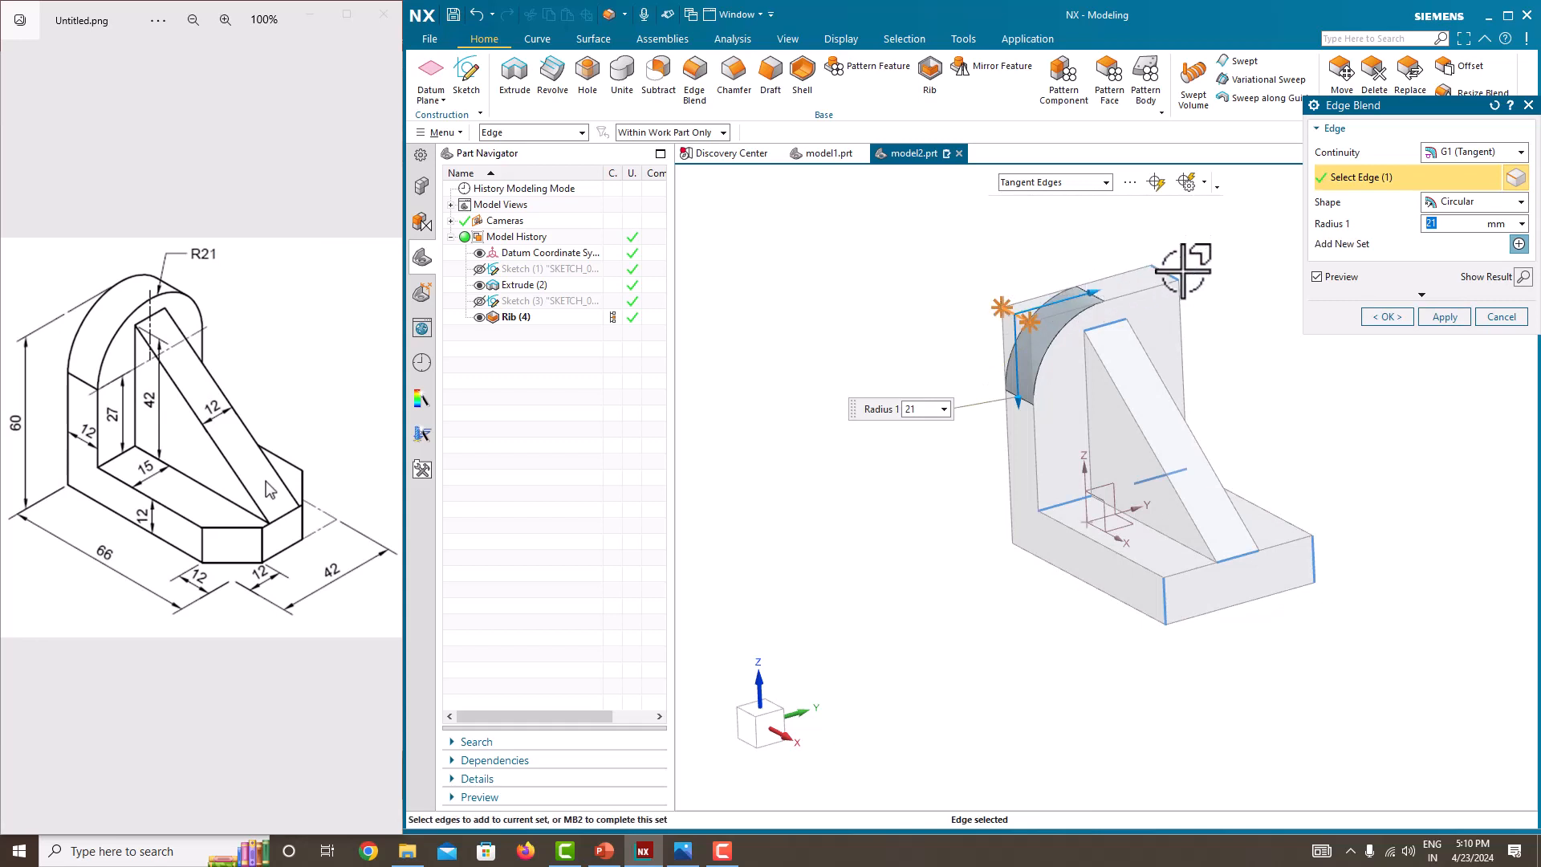
click(1160, 289)
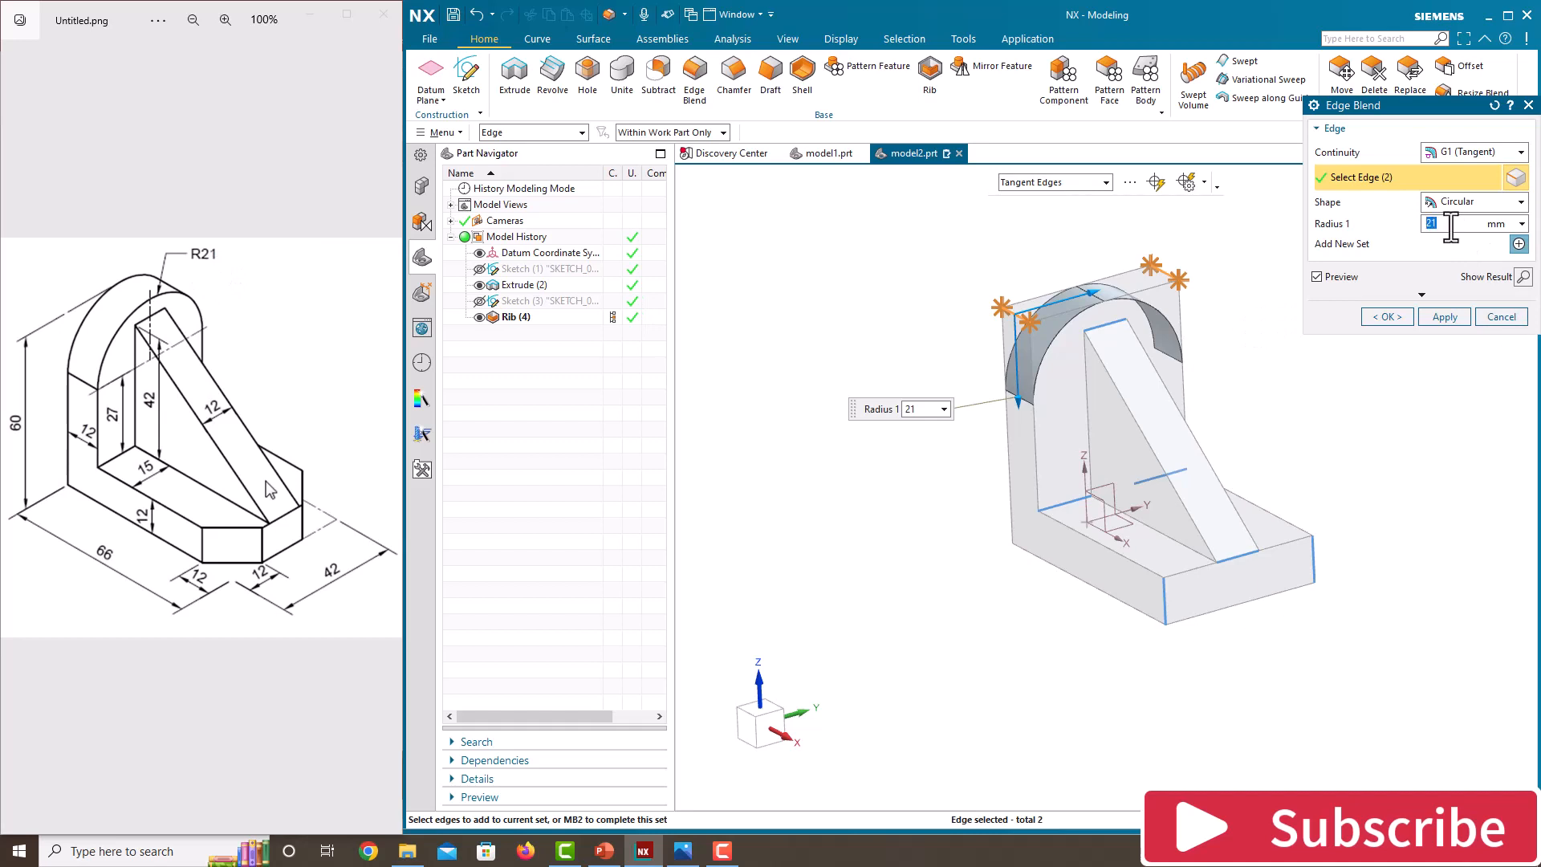
click(1393, 316)
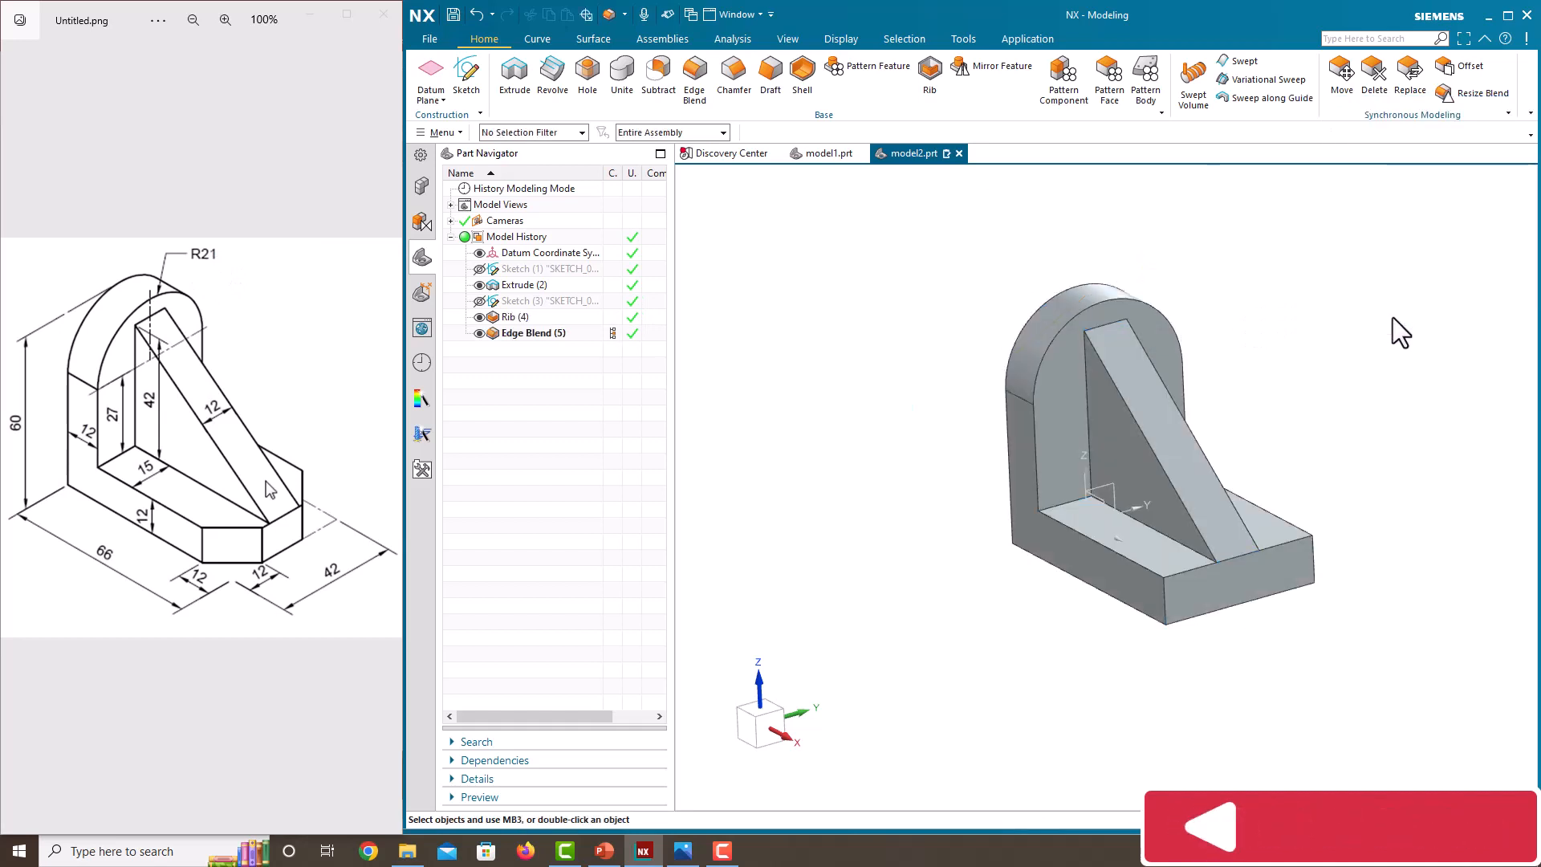
Start a sketch on the base's top face beside the rib, with its horizontal axis along the base's long side edge
middle_drag(1300, 334, 1333, 377)
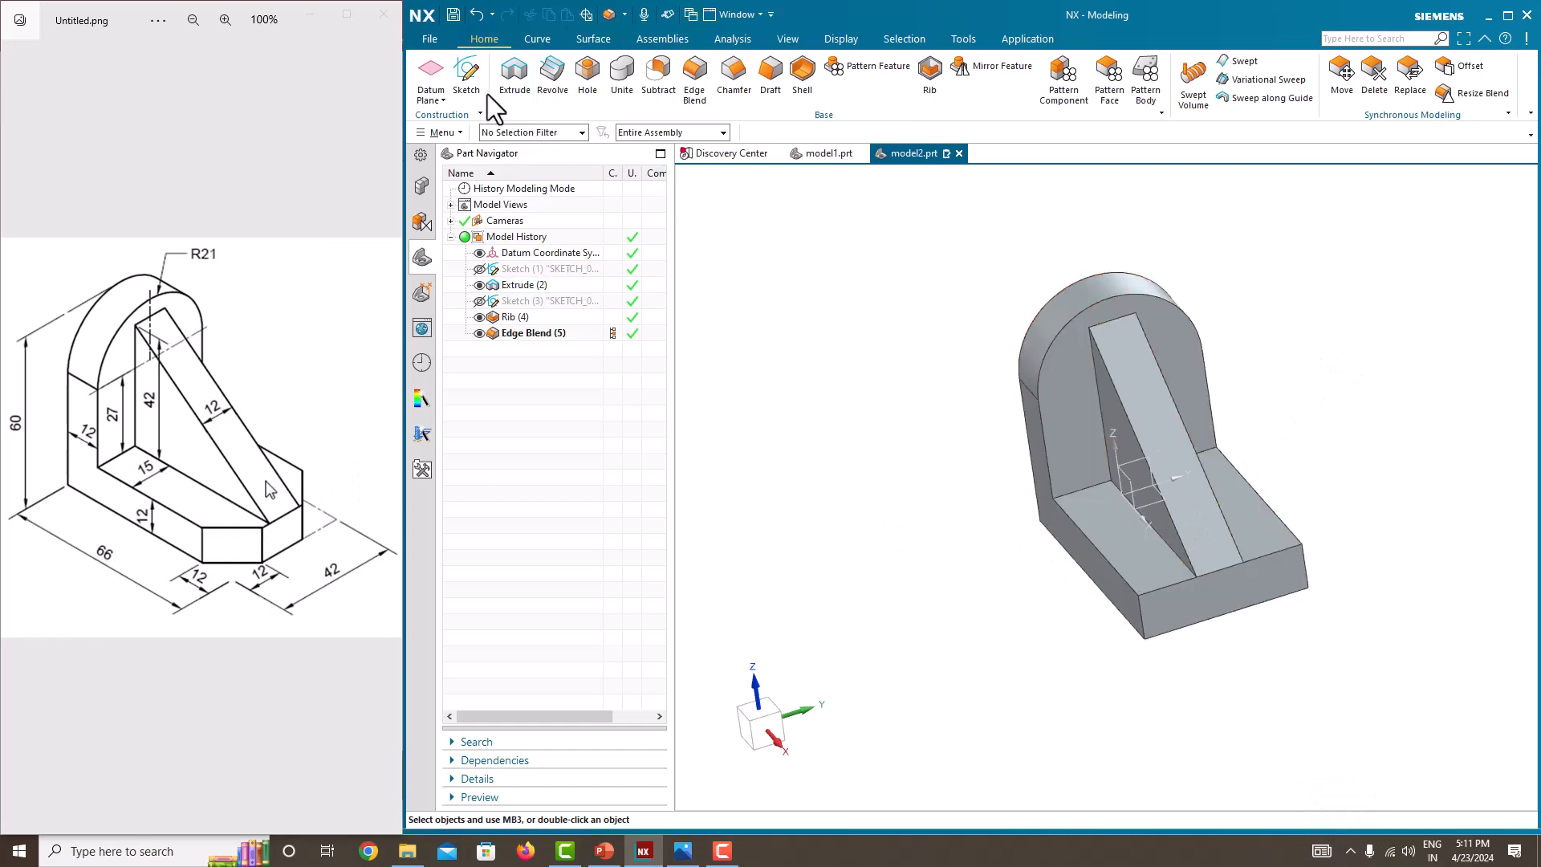
click(469, 83)
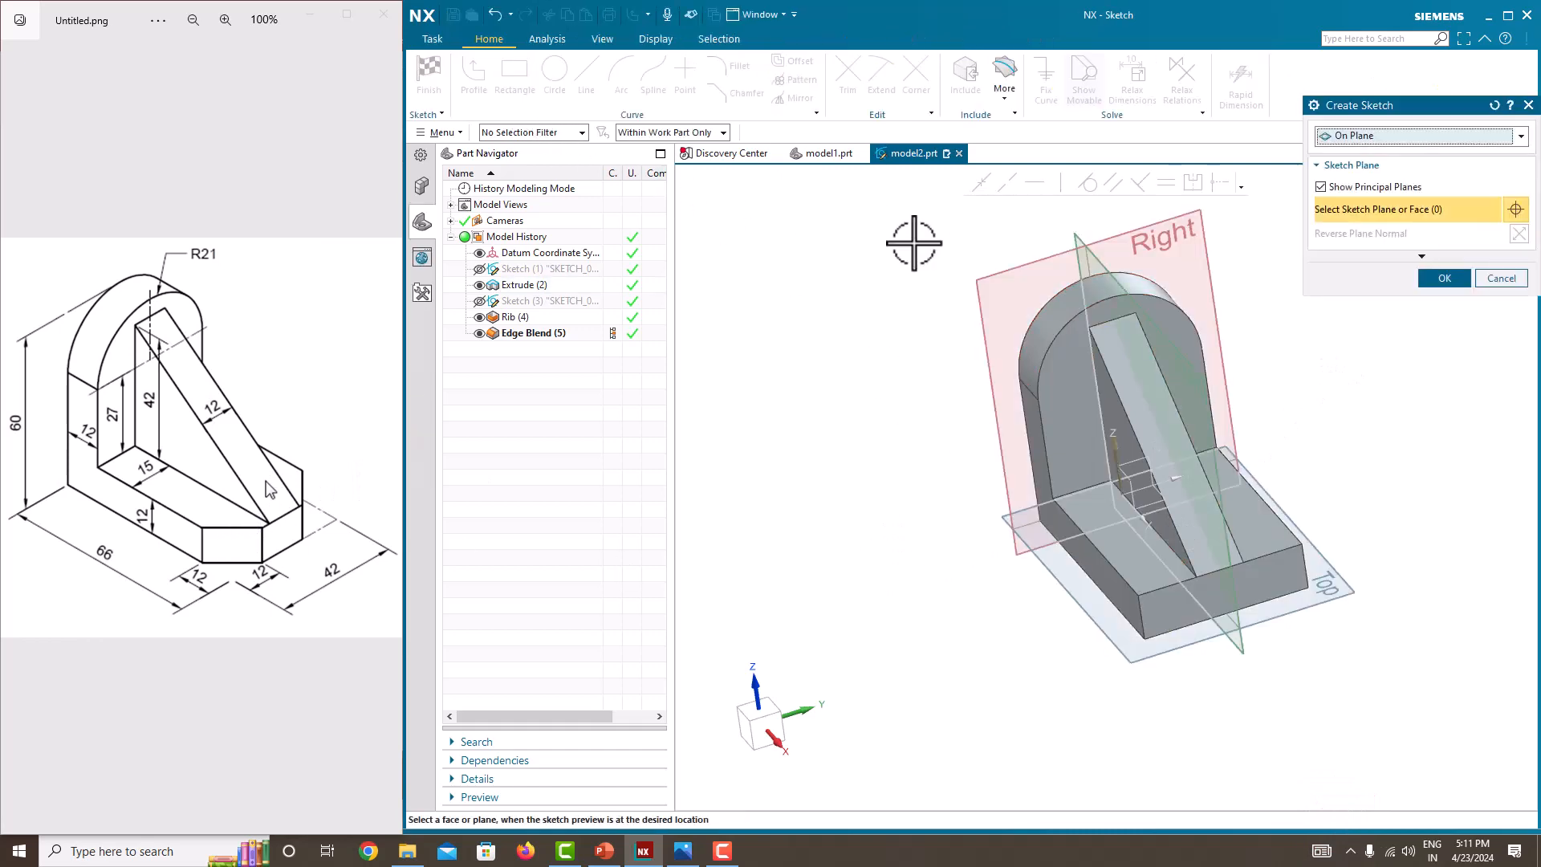
click(1127, 542)
mouse_move(1155, 553)
middle_down()
mouse_move(1403, 522)
mouse_move(1376, 585)
mouse_move(1347, 585)
middle_up()
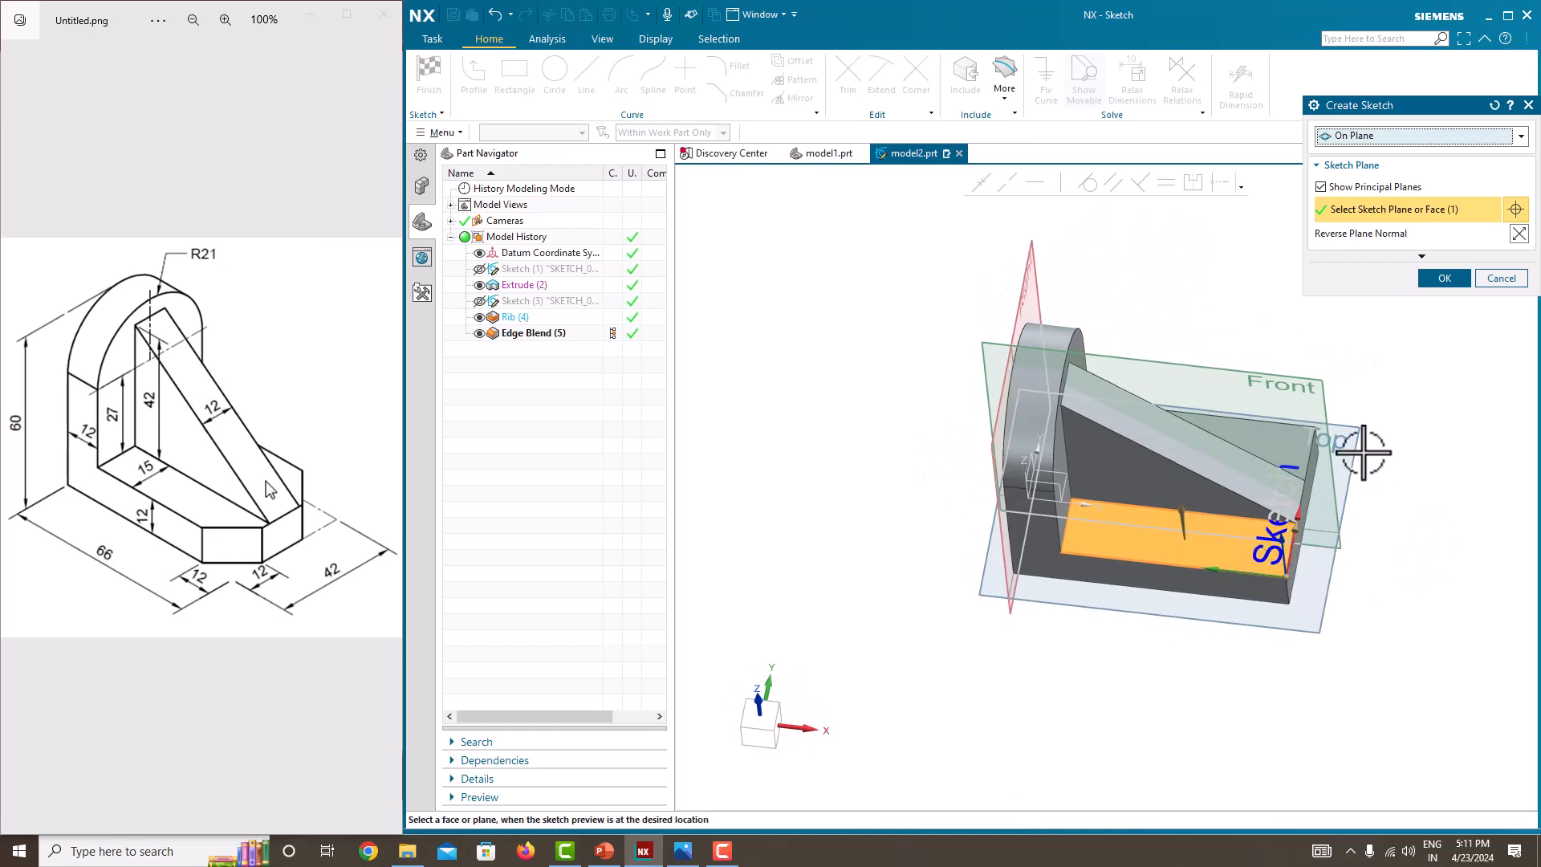
click(1495, 106)
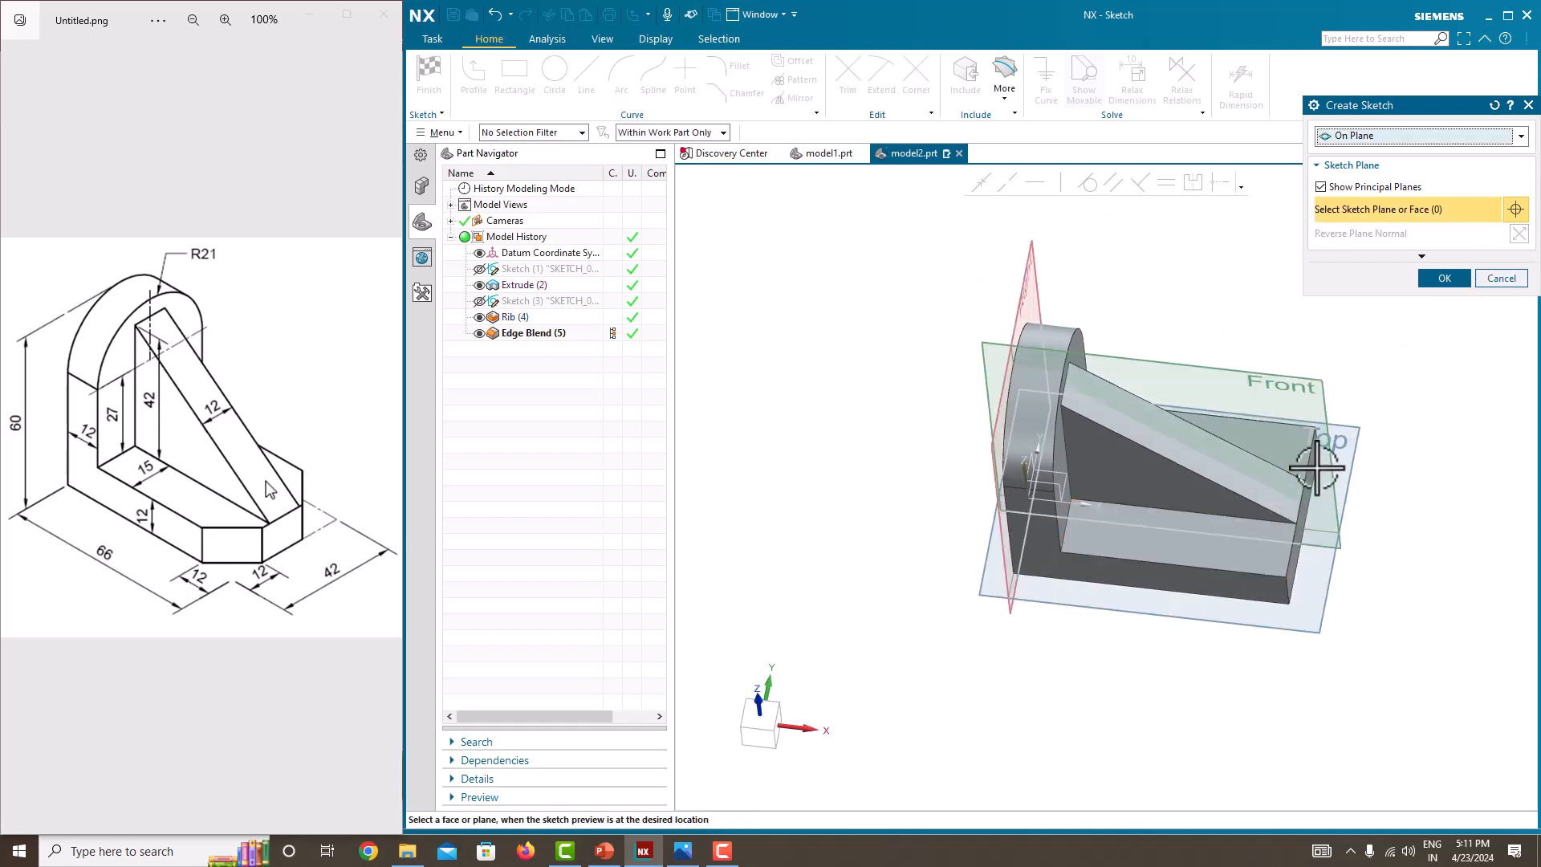
click(1195, 549)
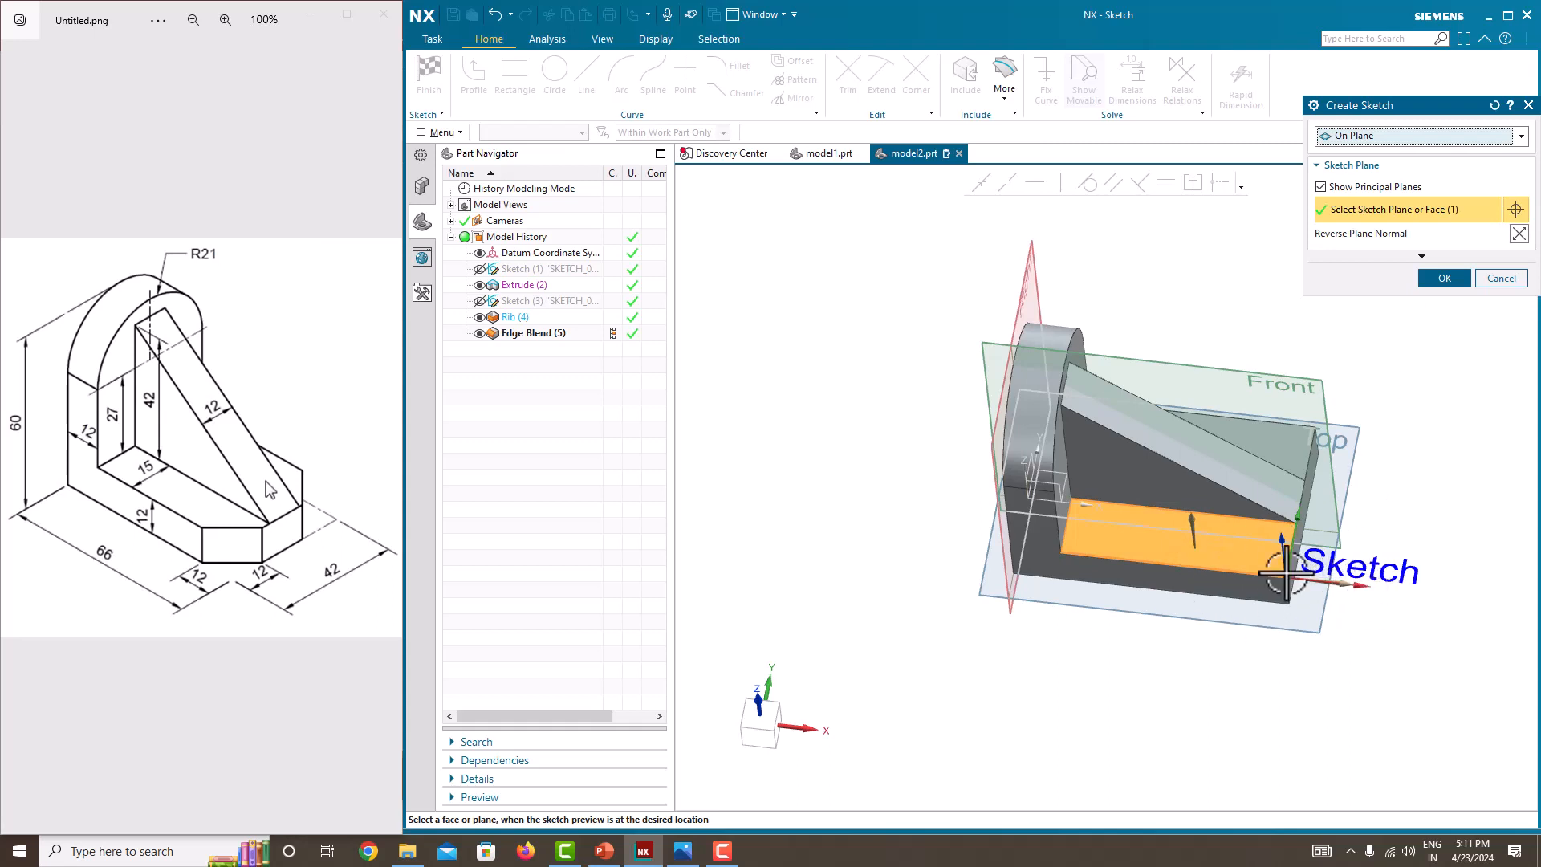
click(1444, 278)
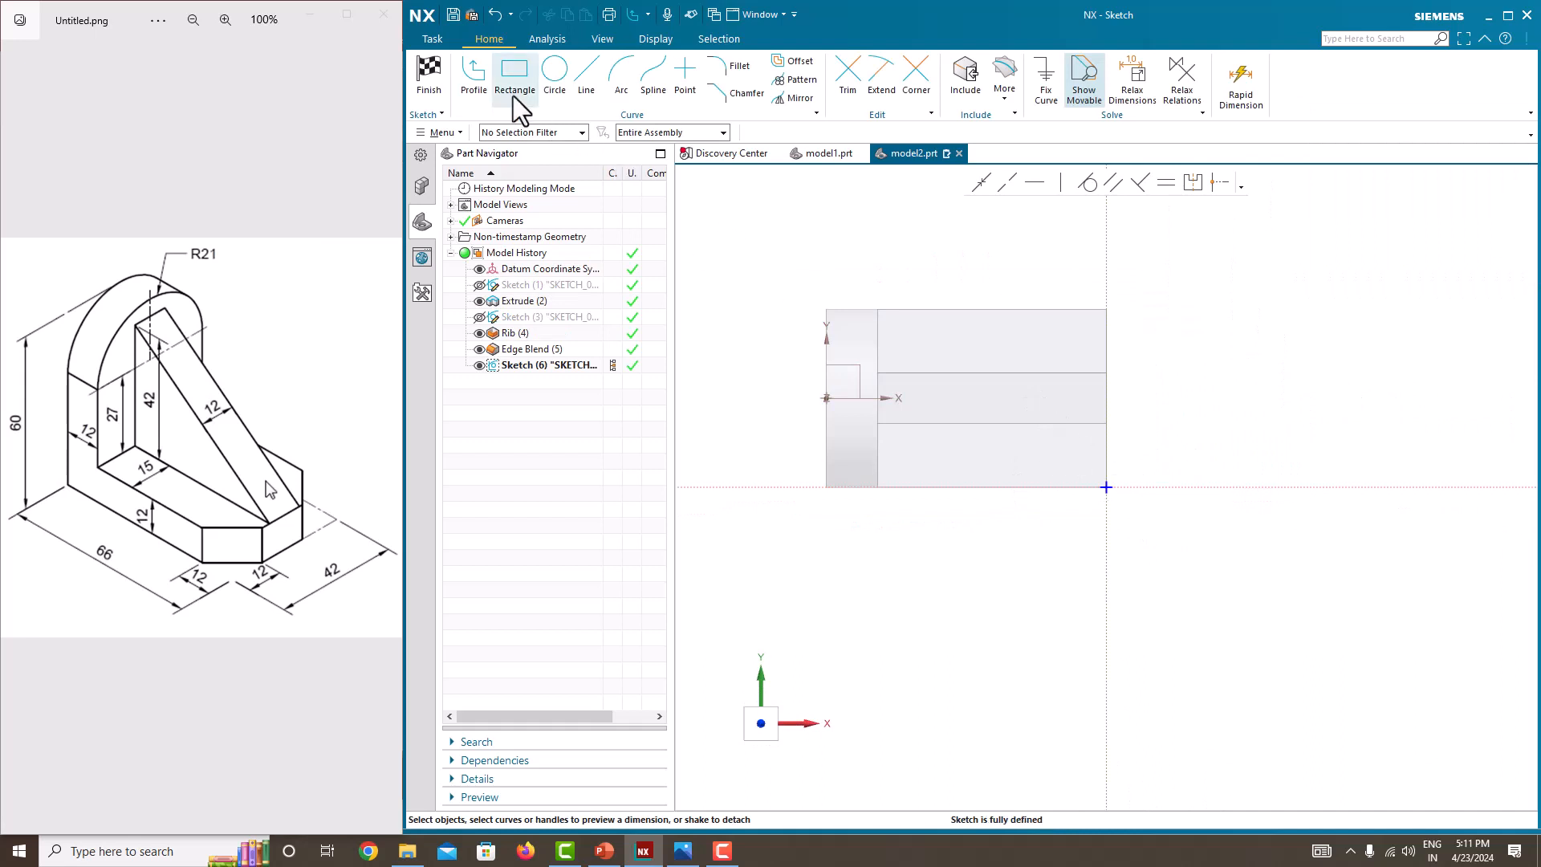
Sketch a closed right triangle at the base's outer corner, about 10.9 mm along the long side edge and 7.5 mm along the end edge
click(554, 79)
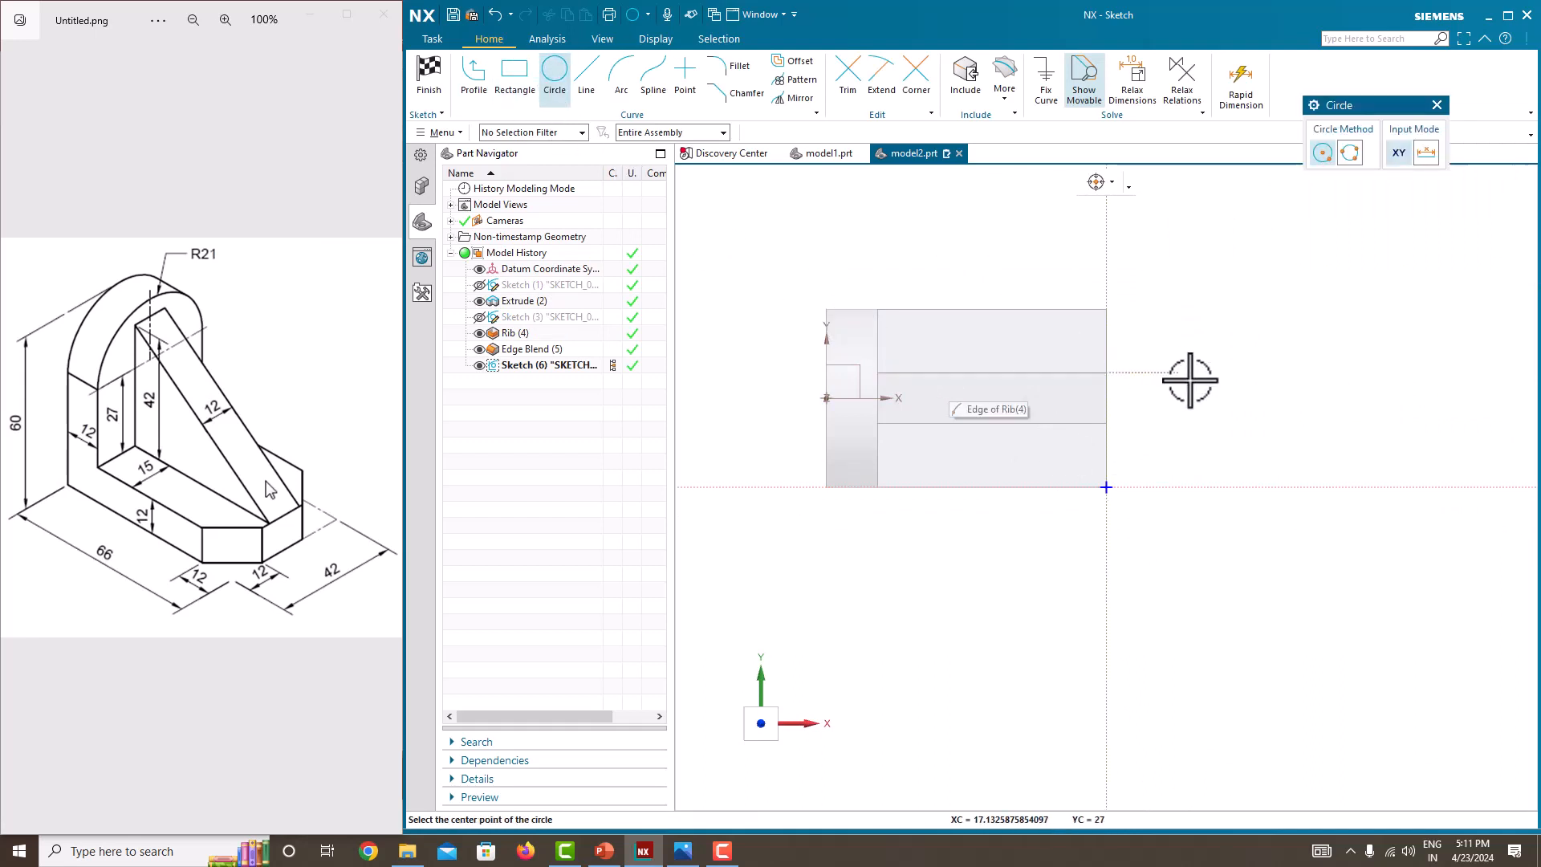
click(467, 85)
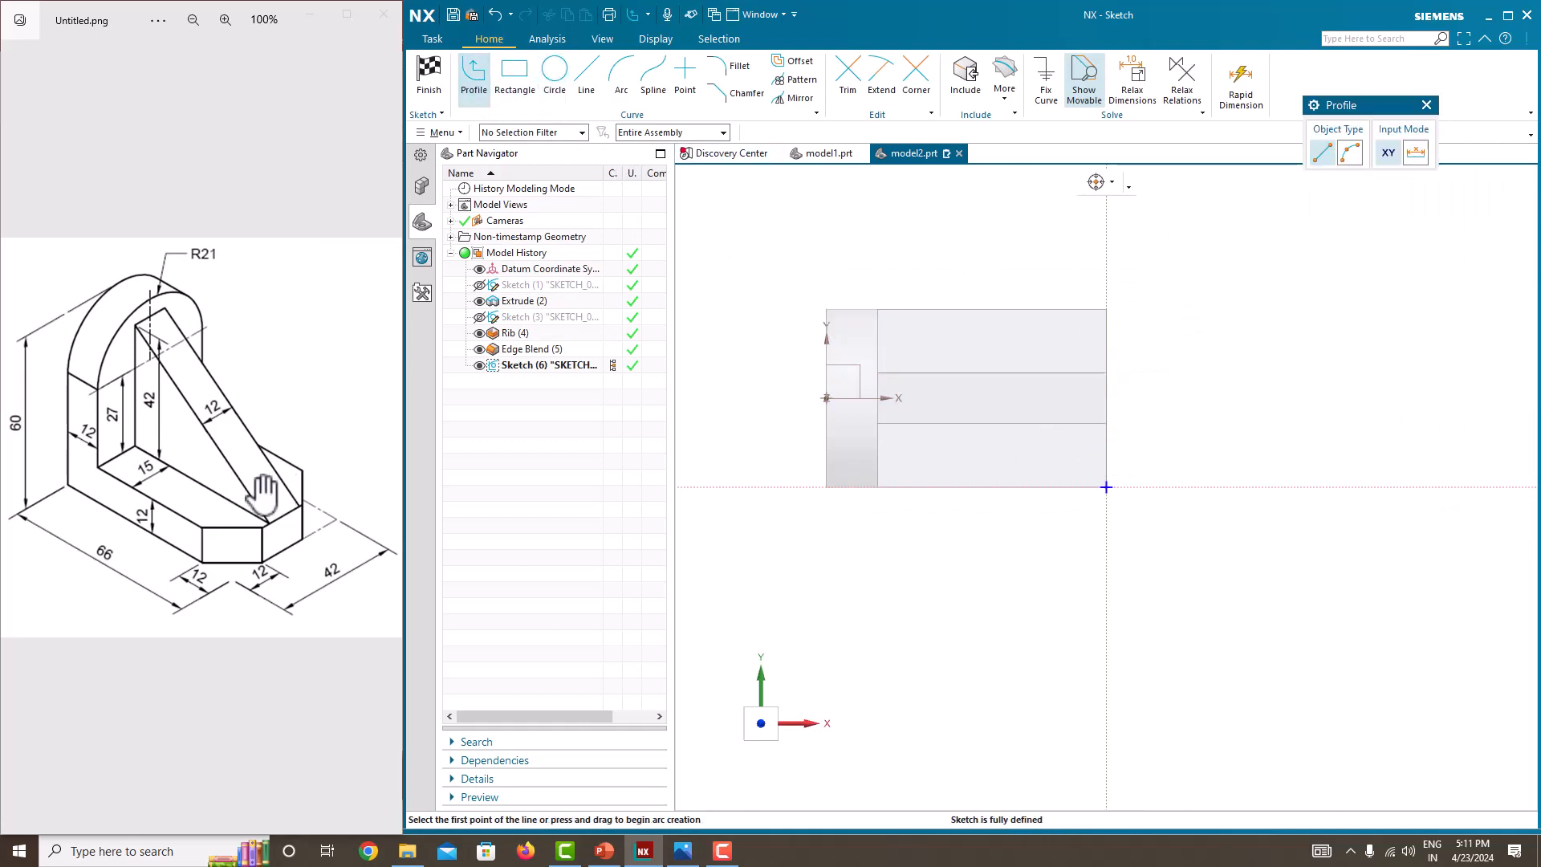
scroll(1063, 464, up, 3)
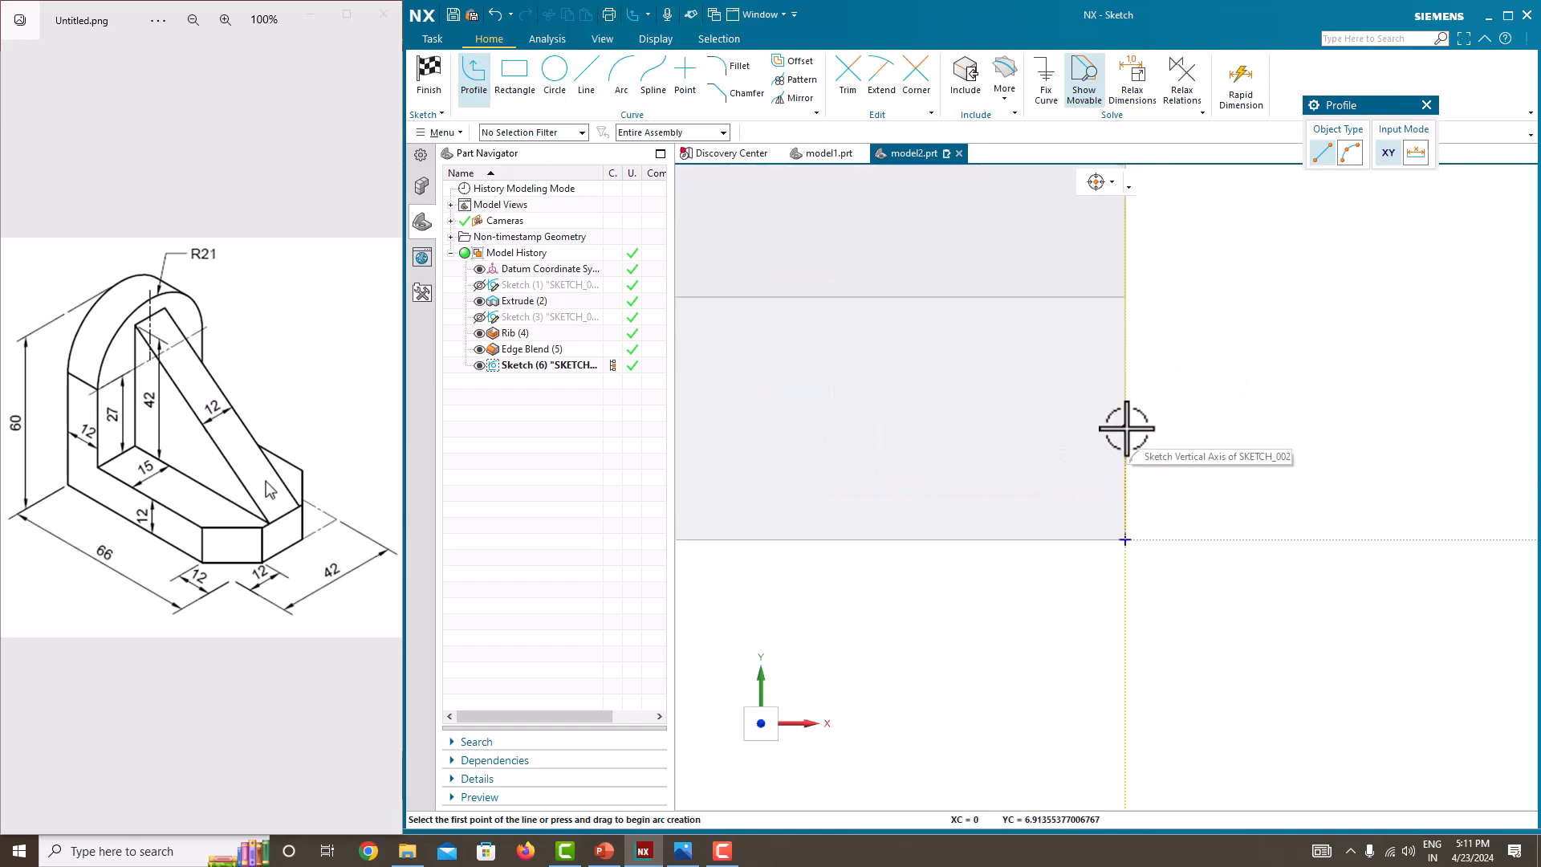
mouse_move(1126, 428)
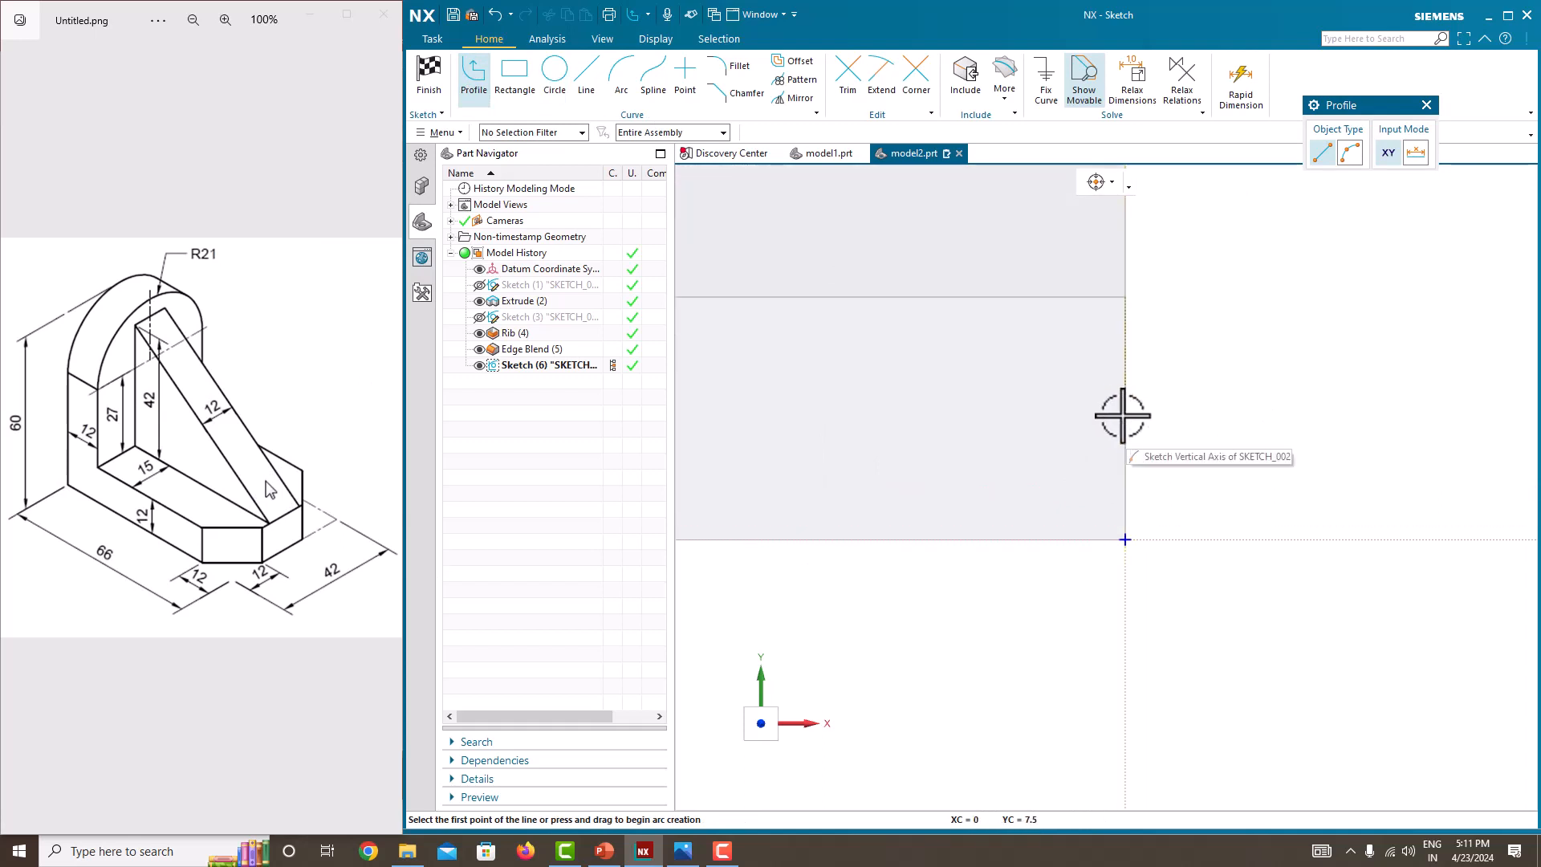
click(1125, 416)
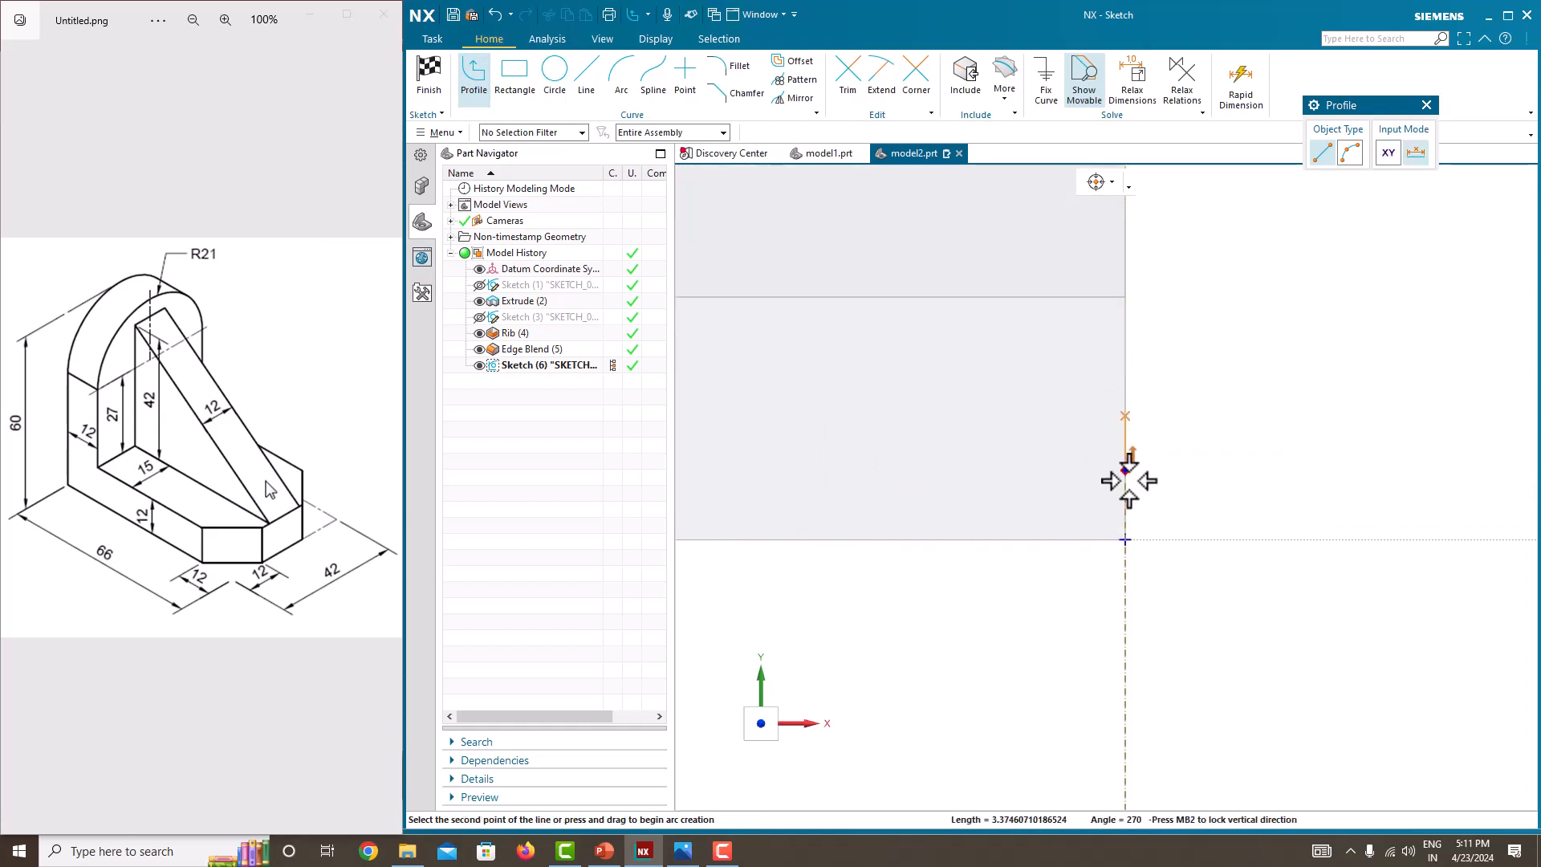
click(1125, 539)
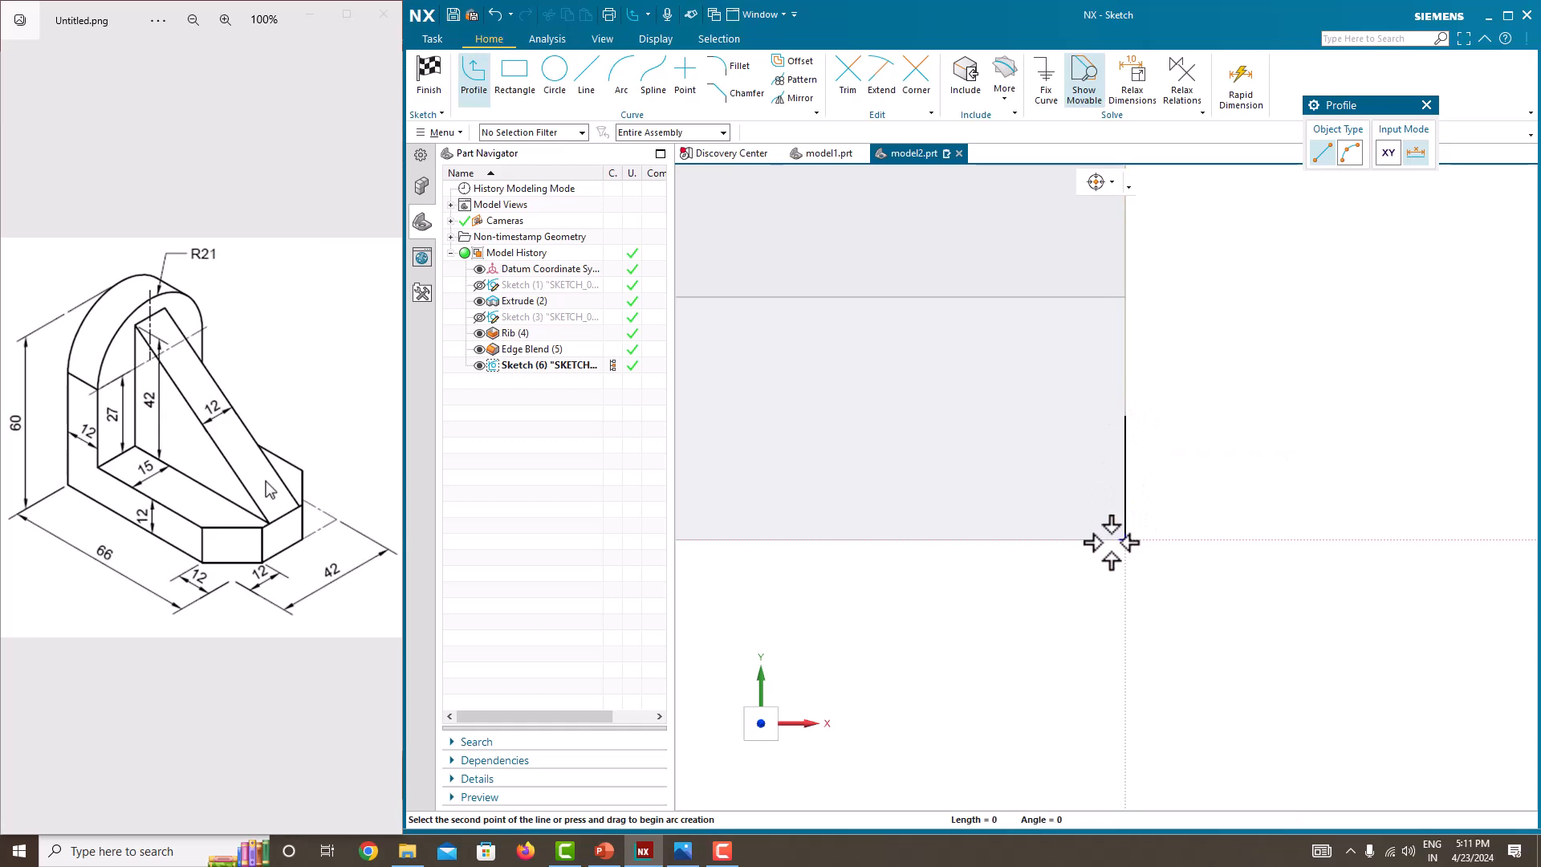
click(949, 539)
click(1125, 416)
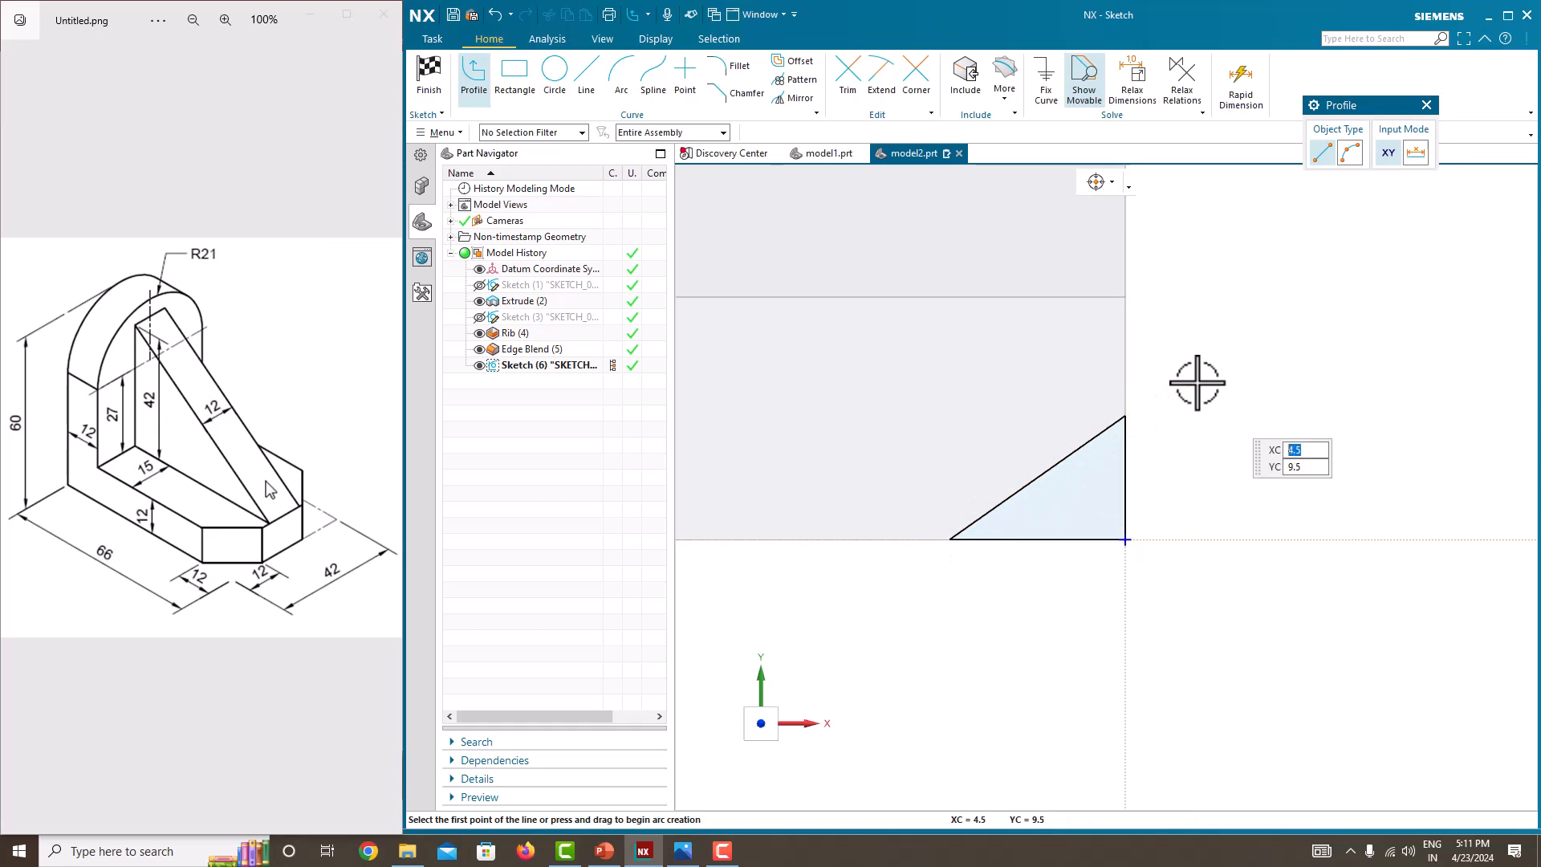
key(Escape)
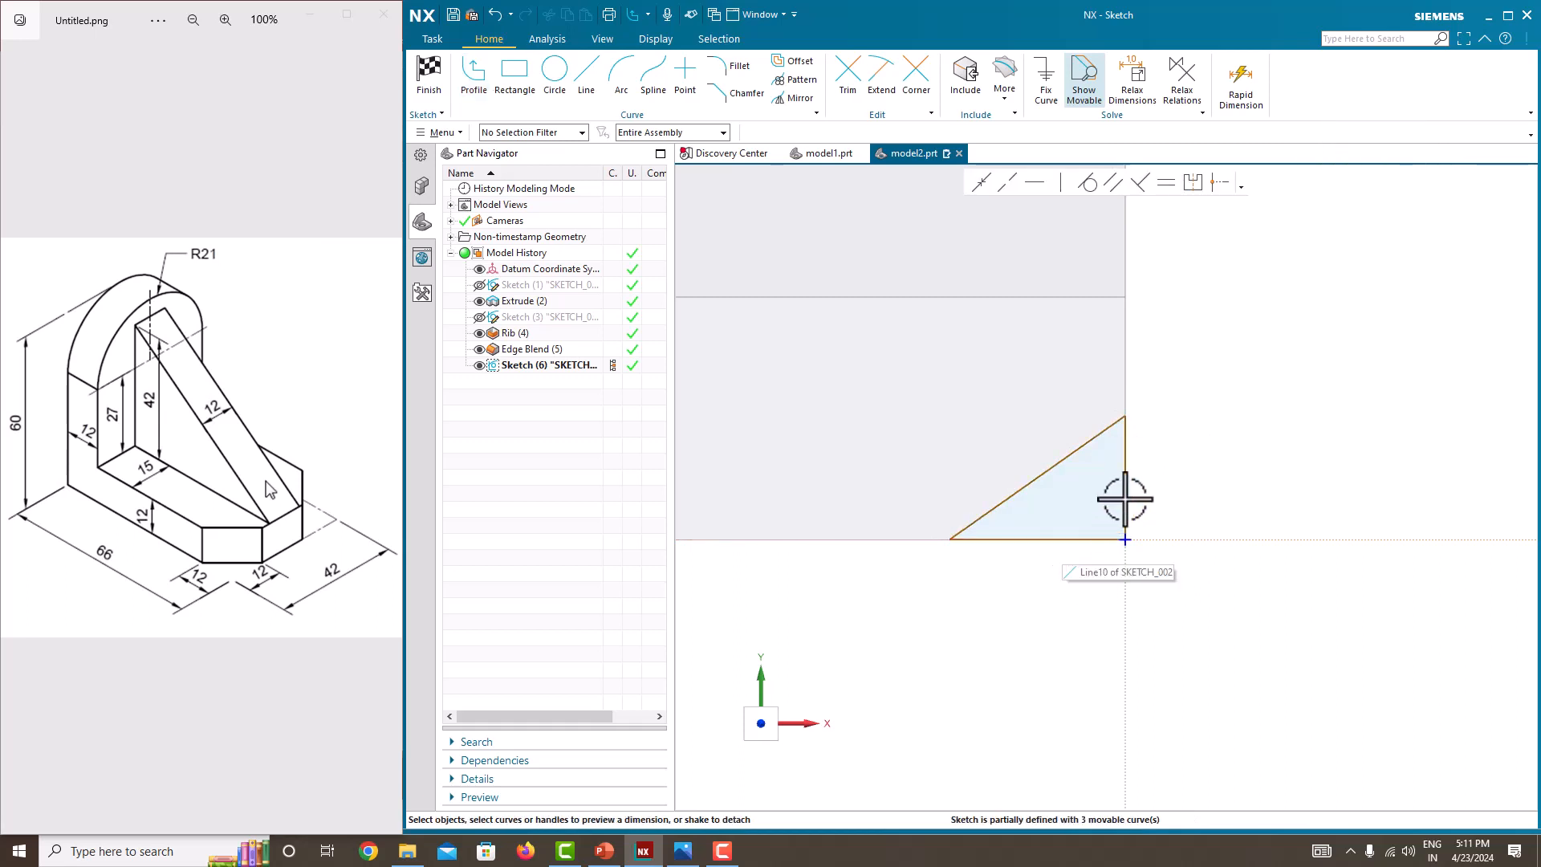
Dimension the triangle's leg along the base's long side edge as 12 mm without scaling the entire sketch
click(1076, 539)
click(1047, 572)
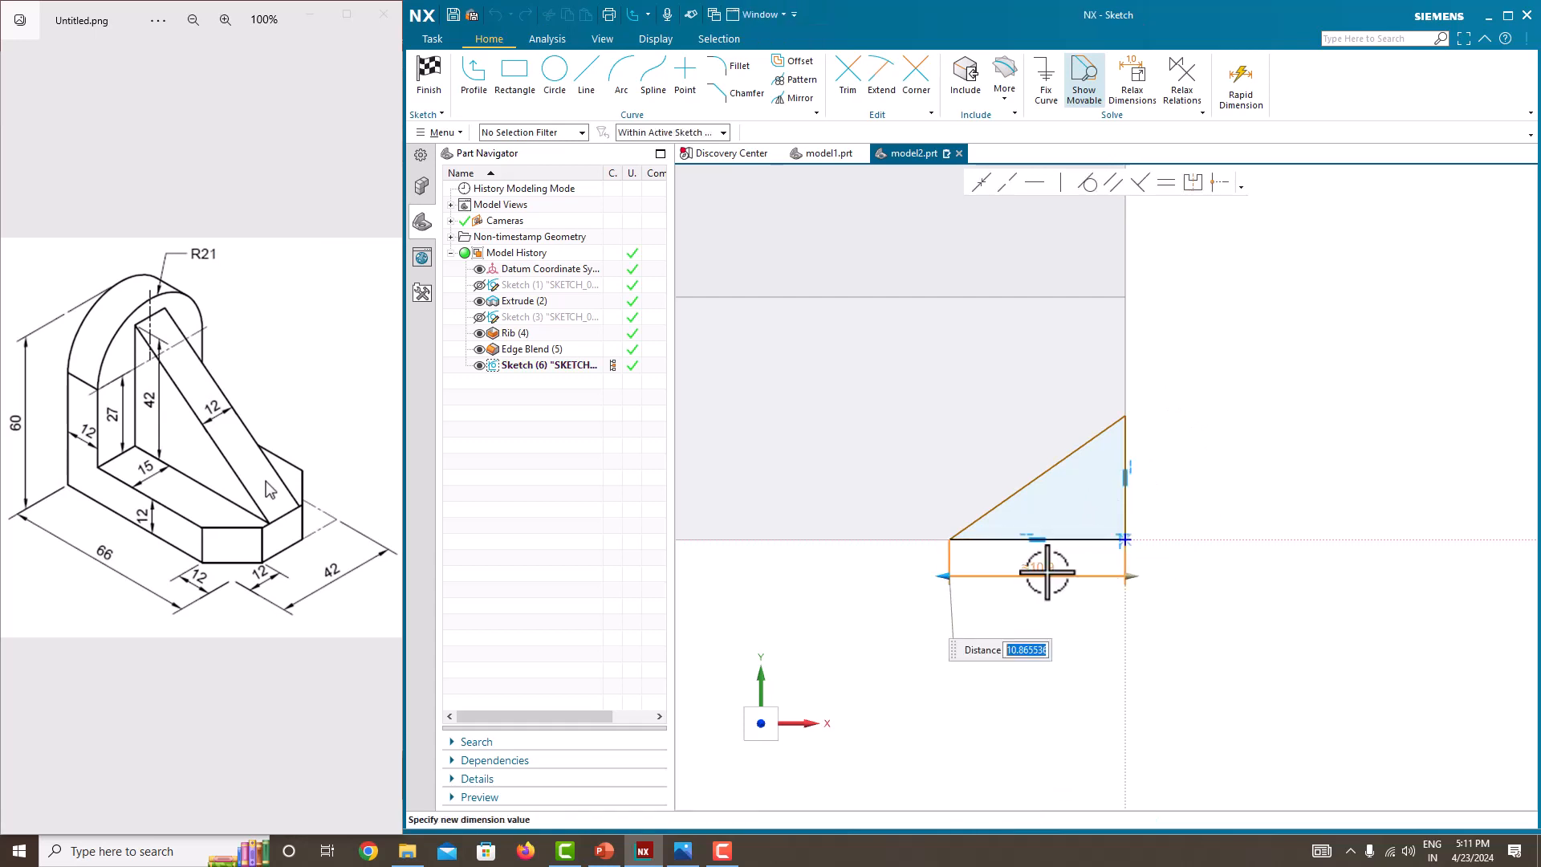
key(Return)
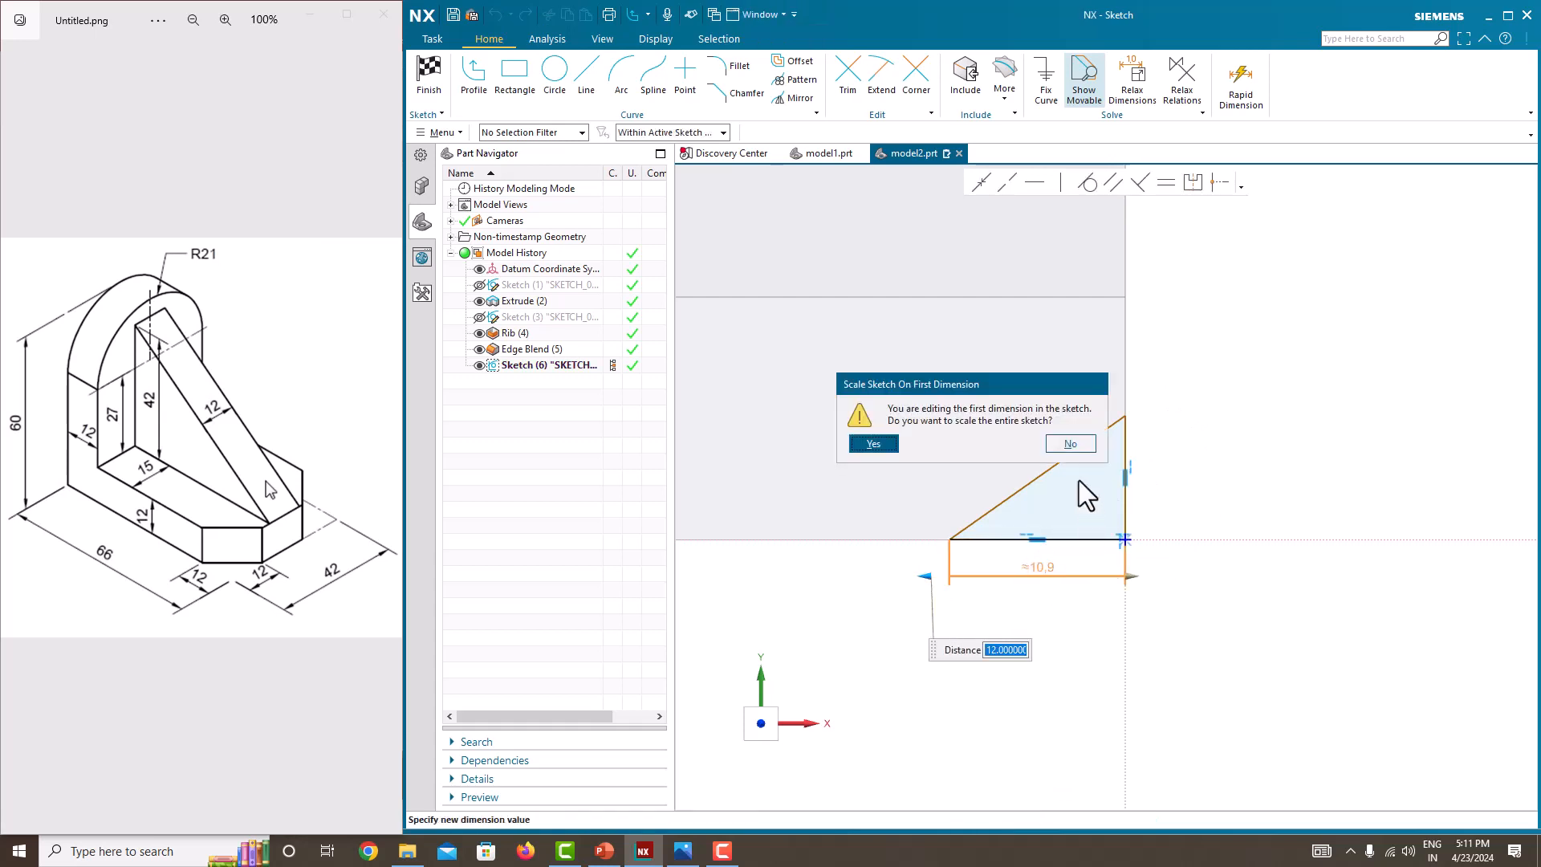
click(1062, 444)
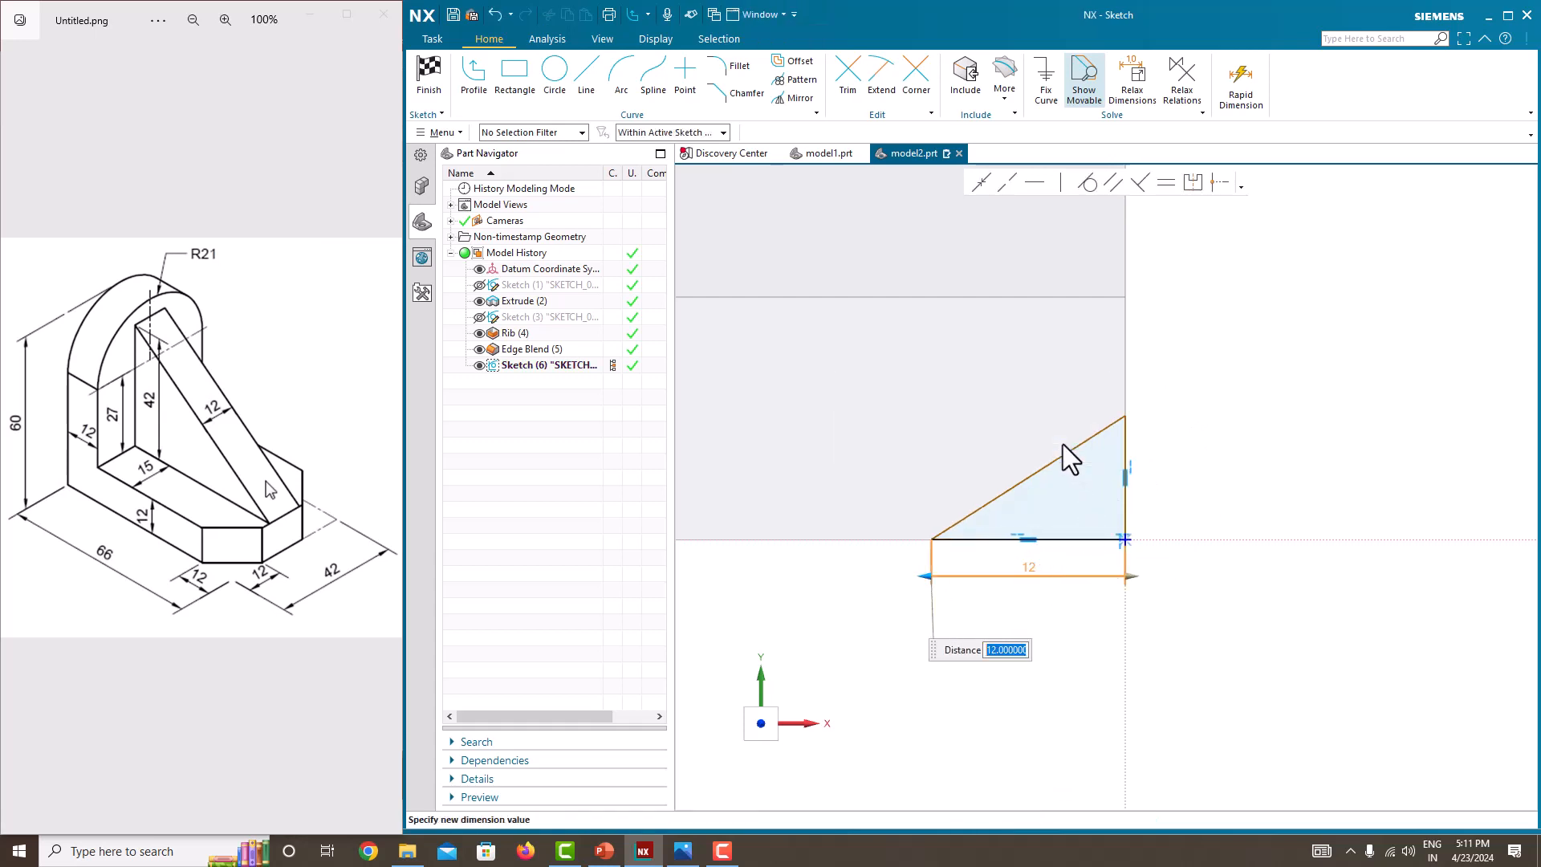
click(1179, 451)
Dimension the triangle's leg along the base's end edge as 12 mm and finish the sketch
click(1126, 457)
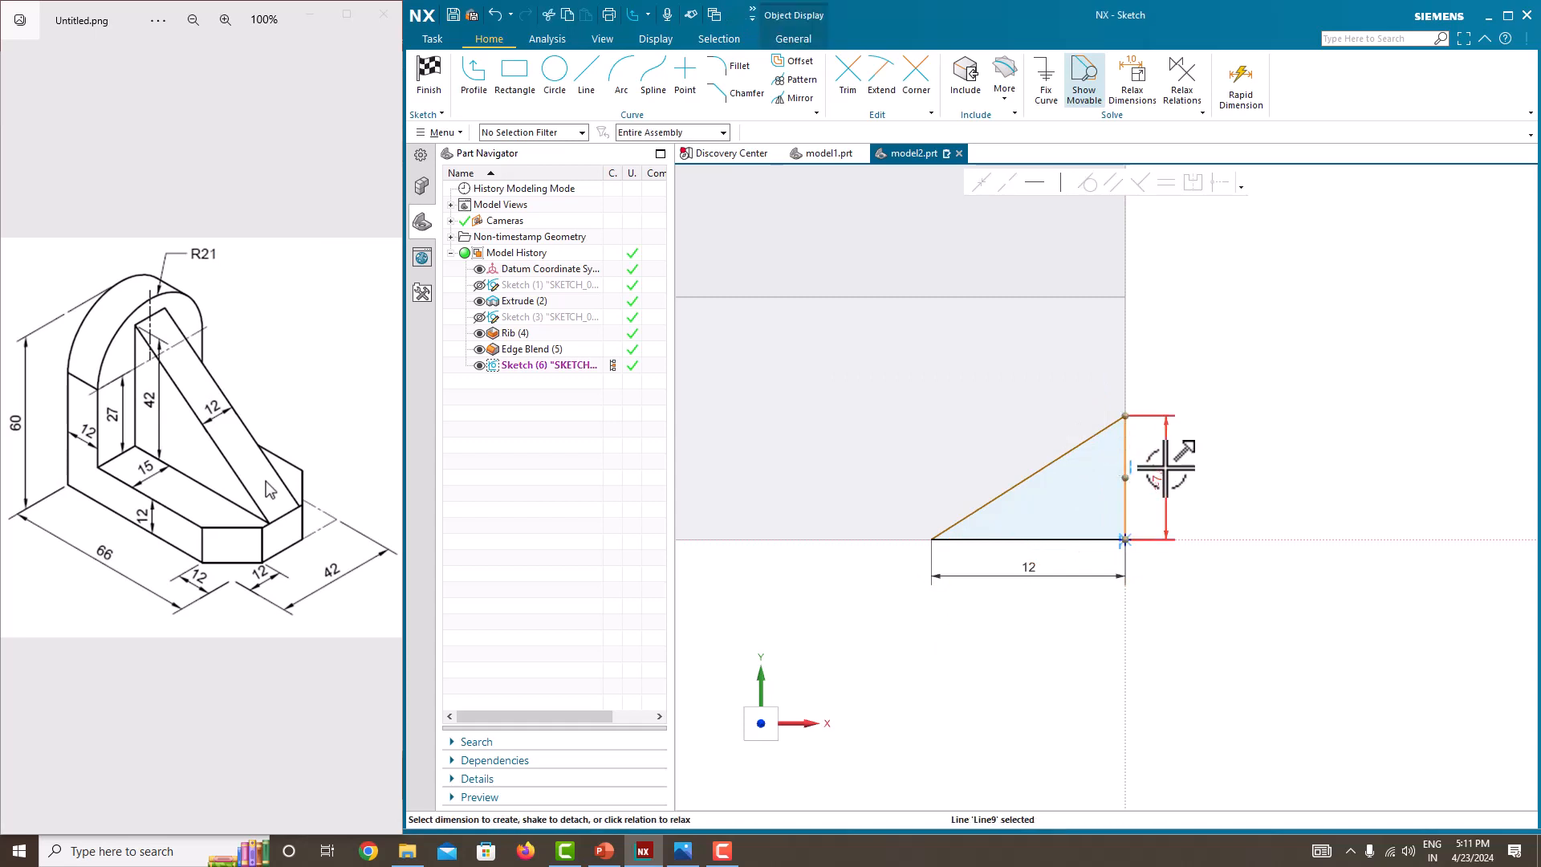
click(1164, 468)
key(Return)
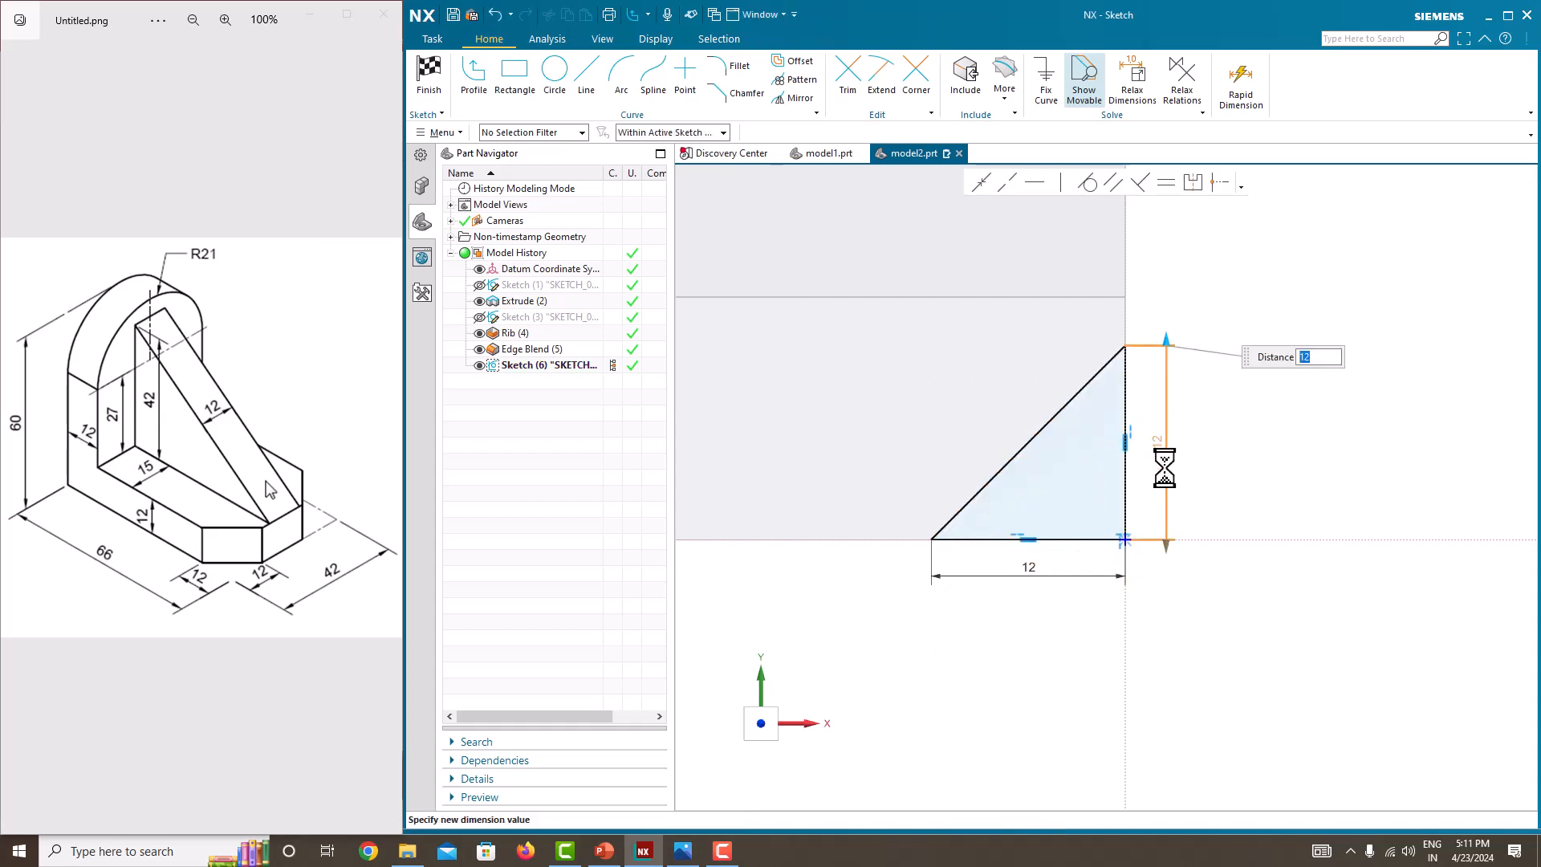
click(1247, 453)
scroll(1244, 452, down, 5)
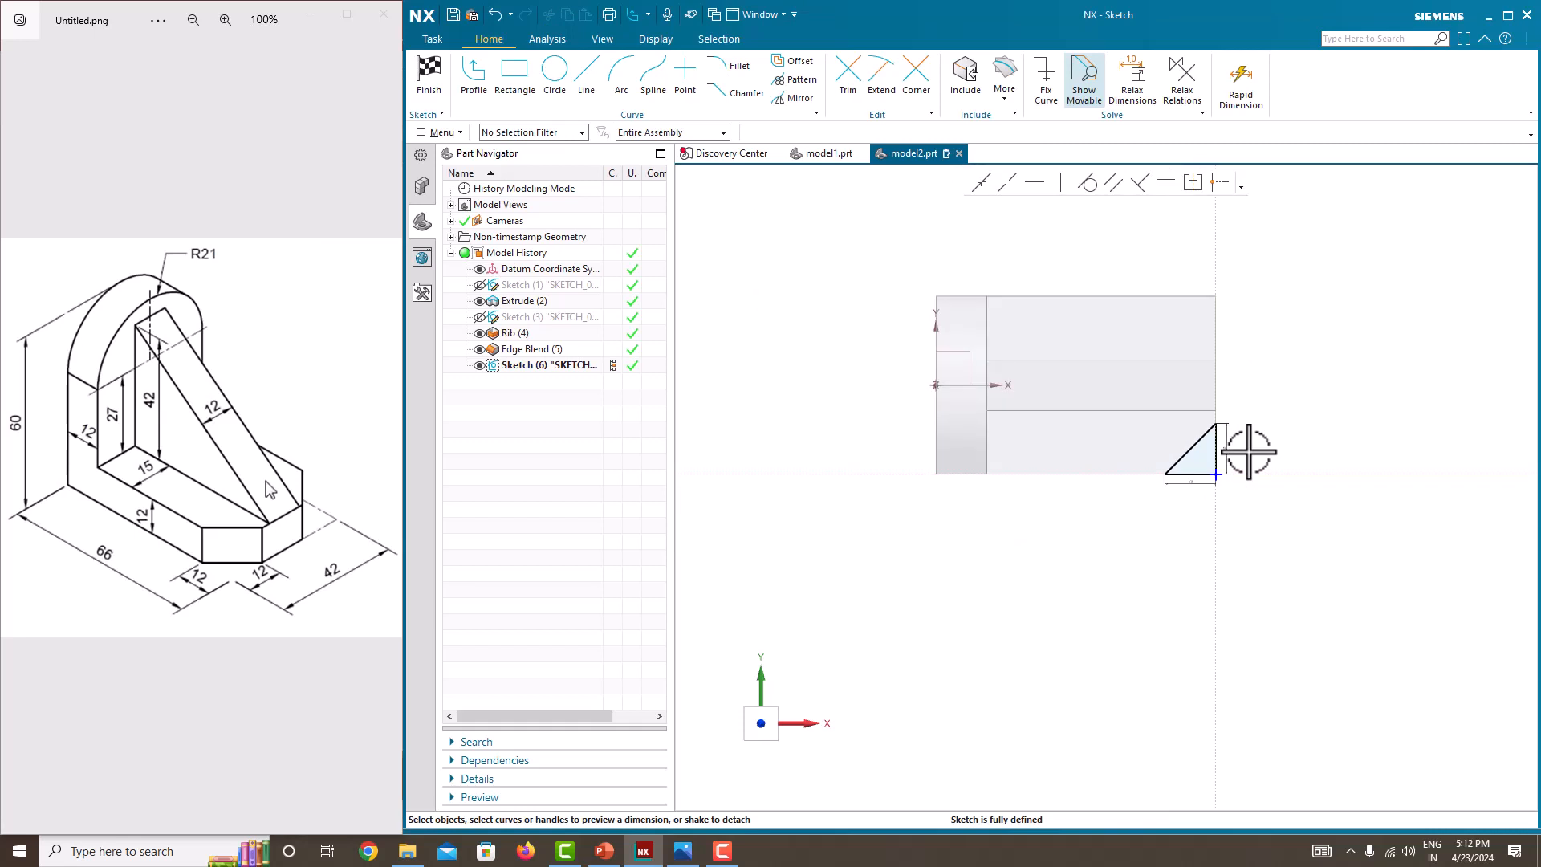
mouse_move(1244, 452)
middle_down()
mouse_move(1226, 373)
mouse_move(1145, 540)
middle_up()
scroll(1156, 522, up, 3)
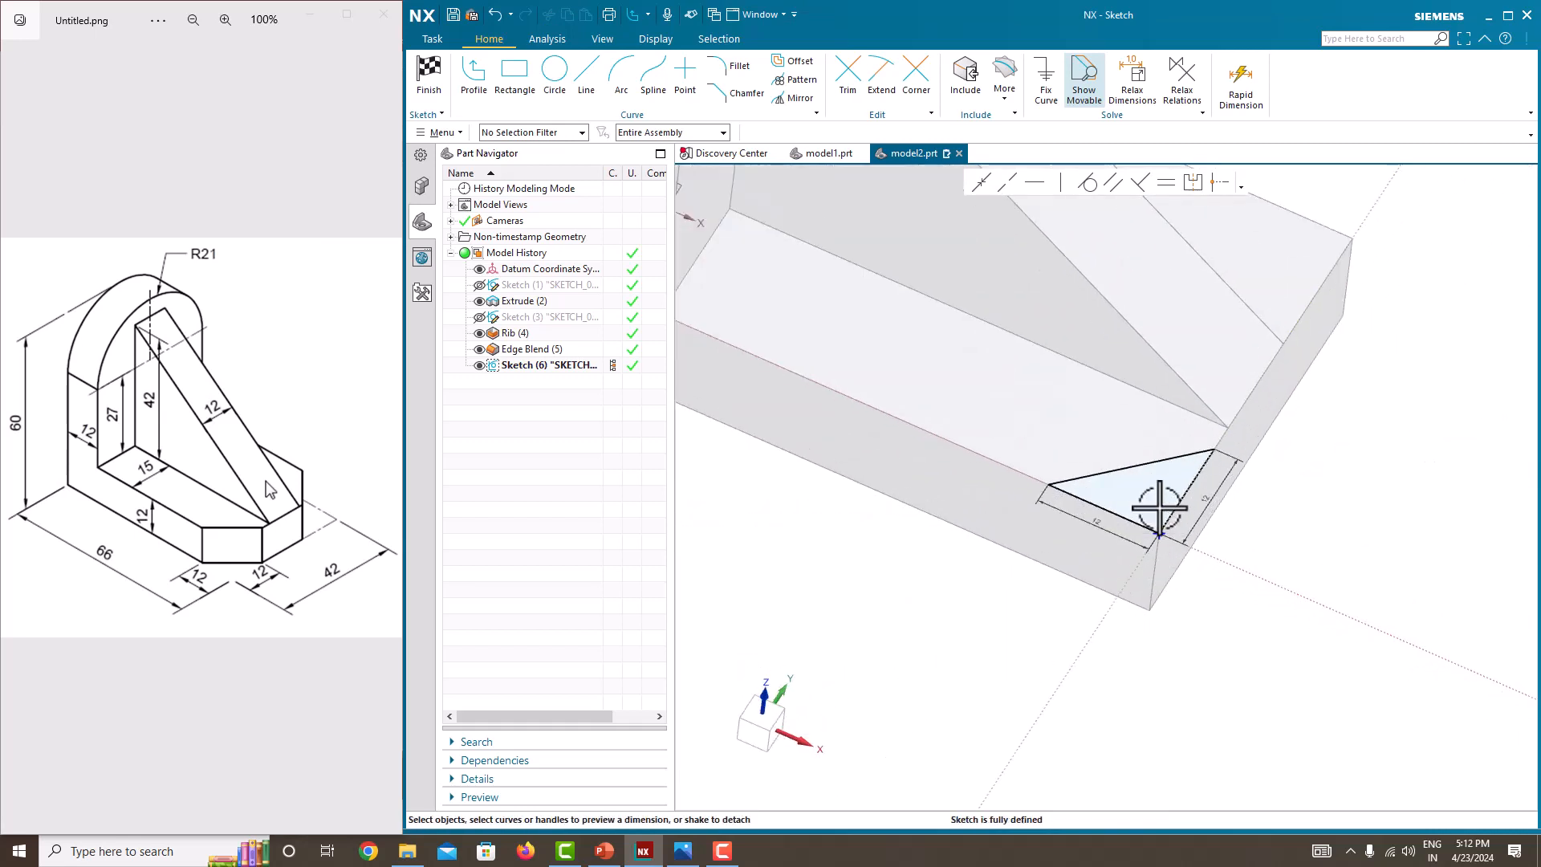
right_click(1357, 464)
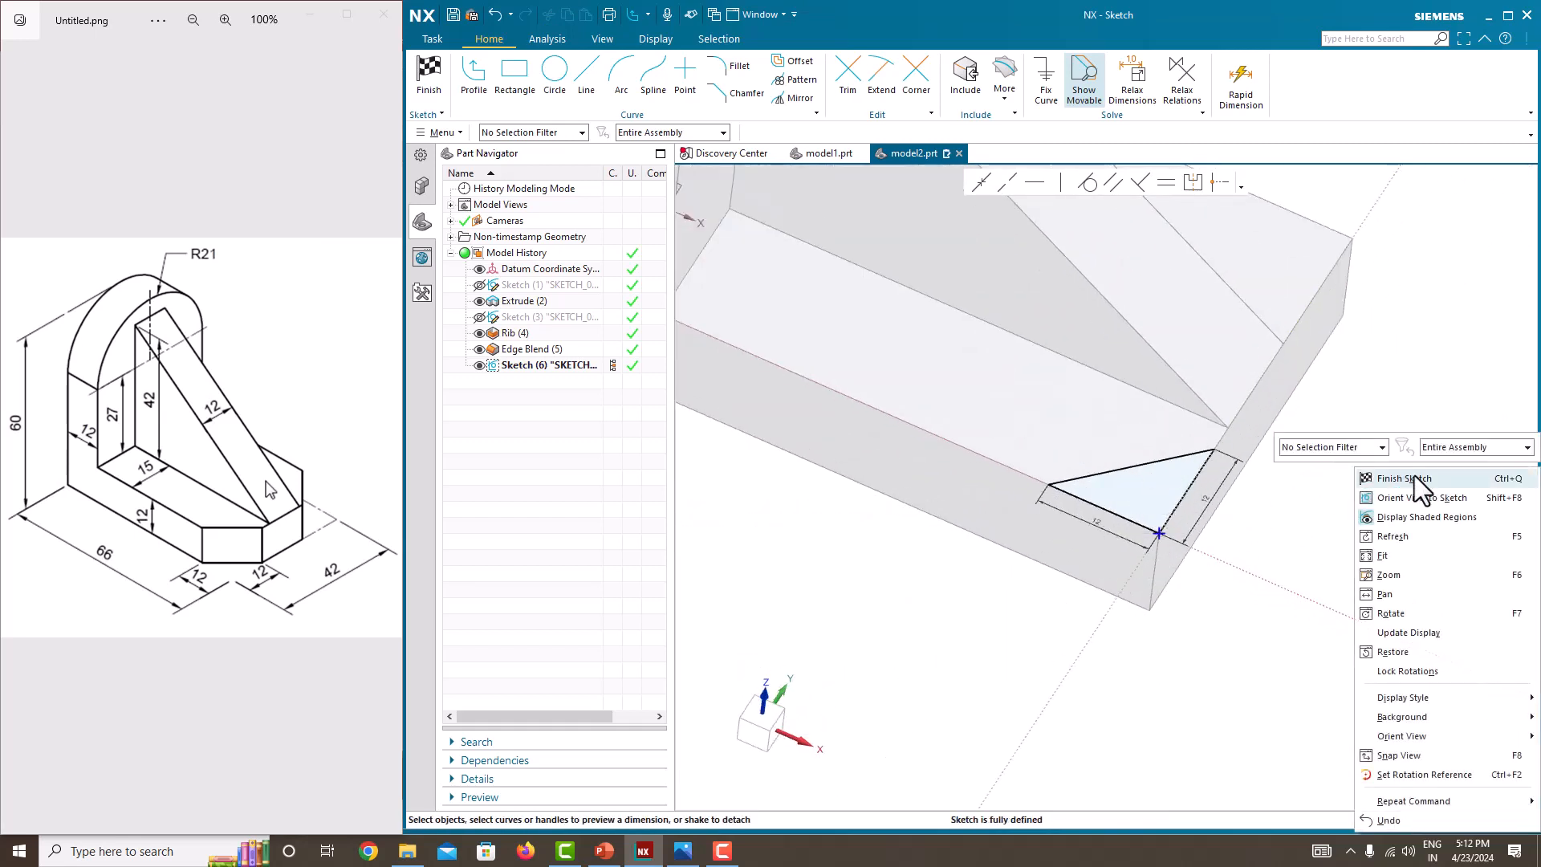
click(1420, 485)
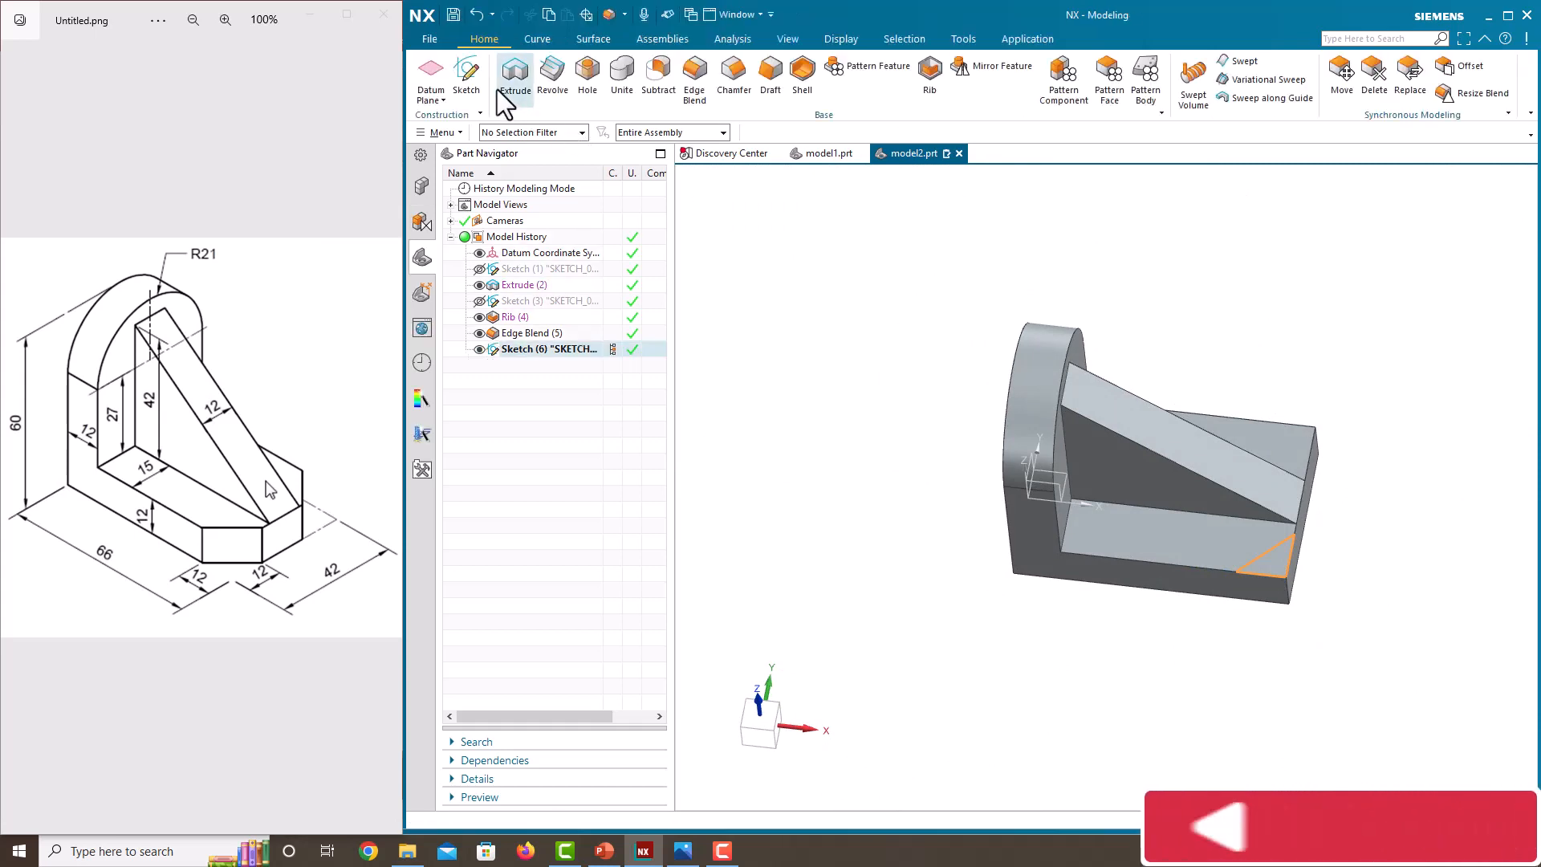
Extrude the triangle downward through the base with the end limit Until Next, subtracting it from the body, and hide its sketch
click(512, 81)
drag(1261, 467, 1276, 601)
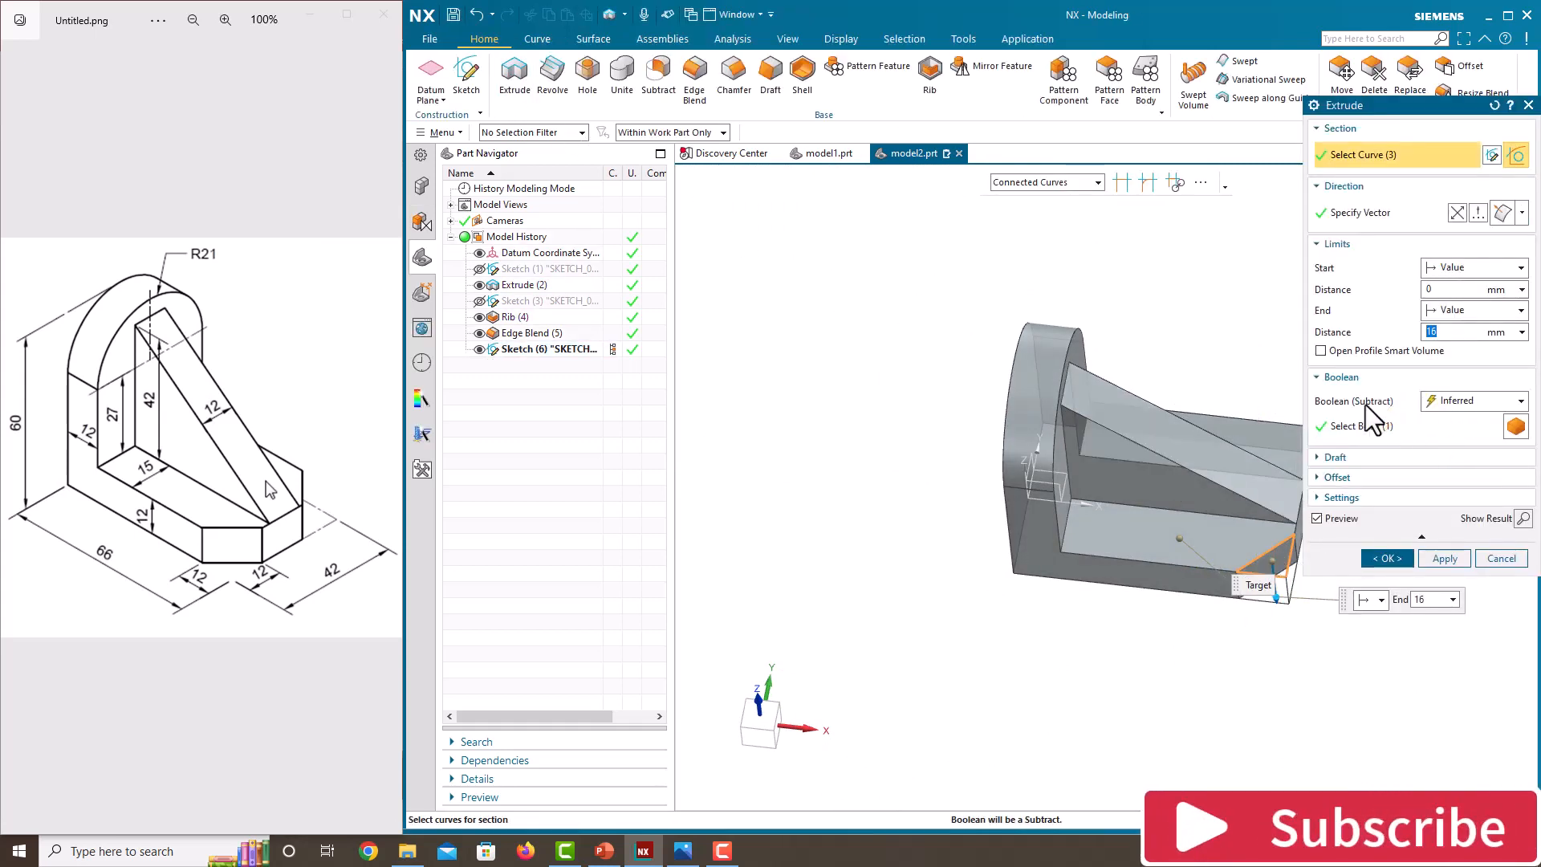
click(1452, 312)
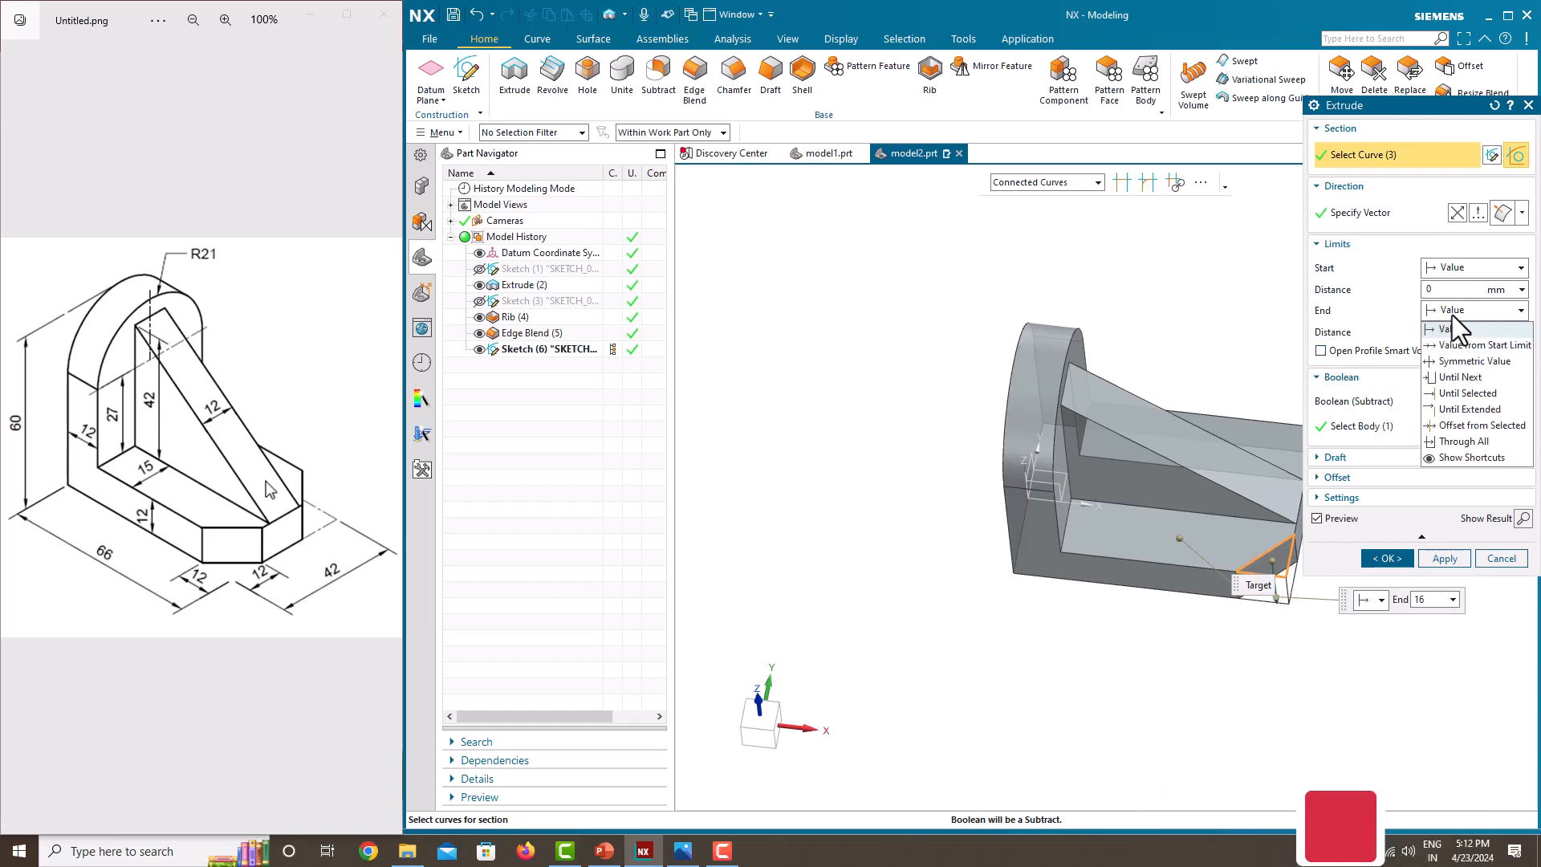
click(1459, 363)
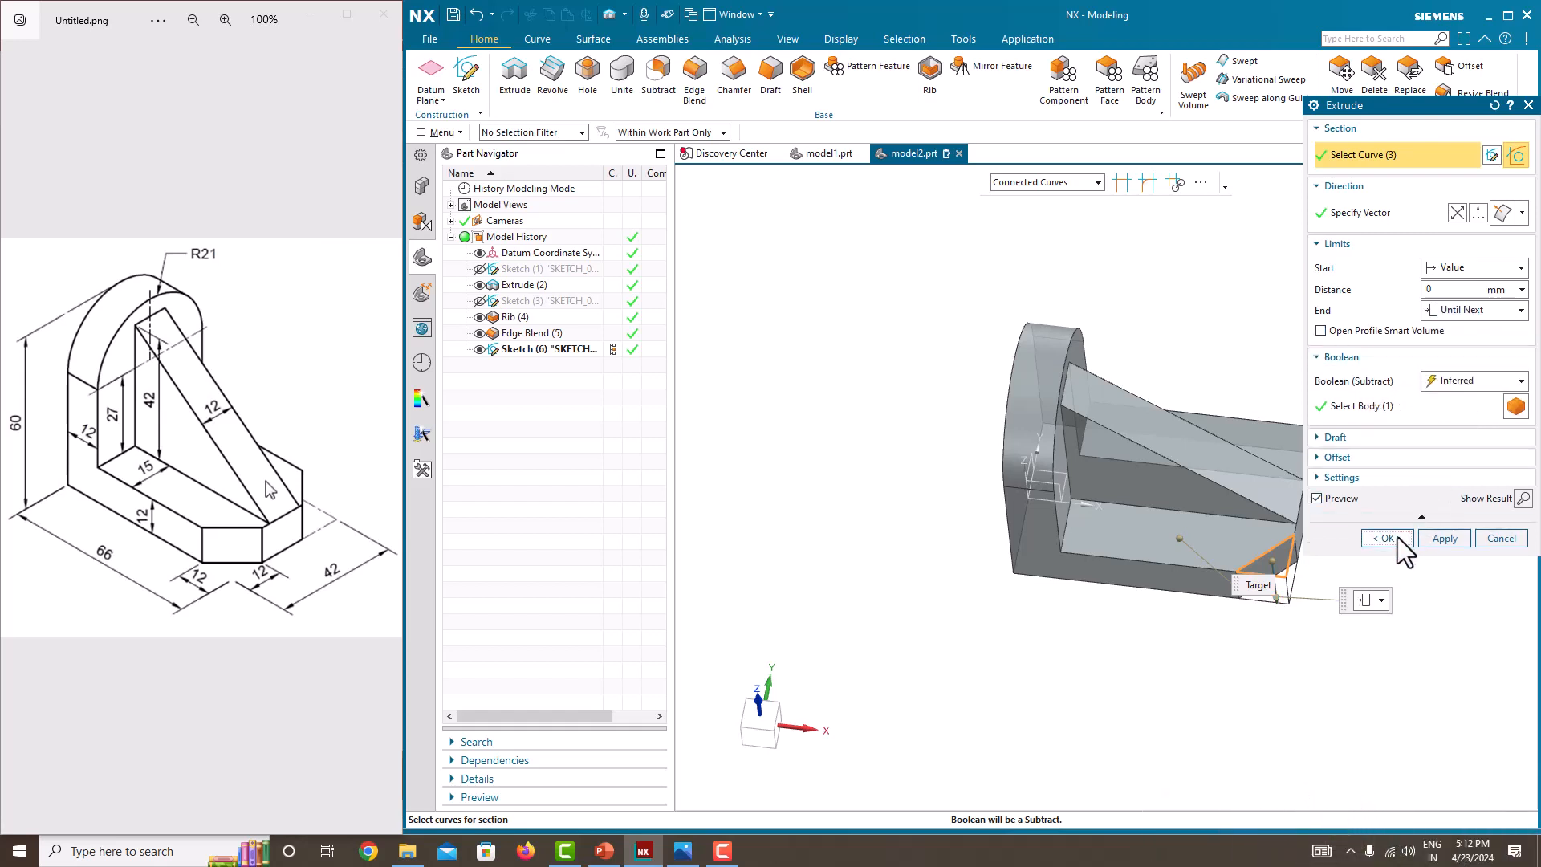
click(1398, 536)
click(479, 348)
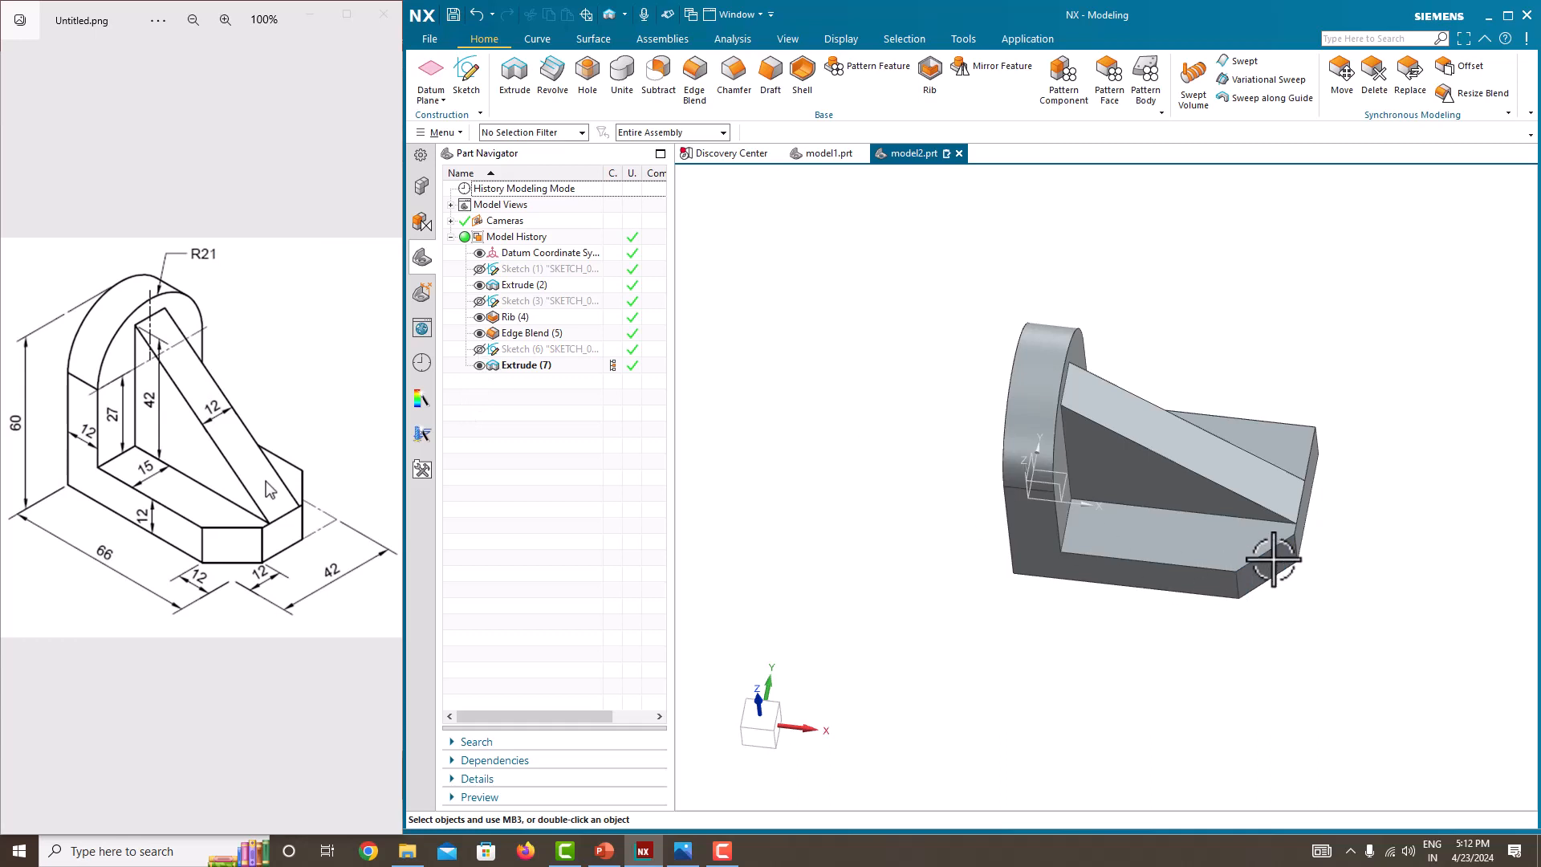
Mirror the triangular corner cut to the other side of the base about the XZ plane of the datum coordinate system
click(566, 364)
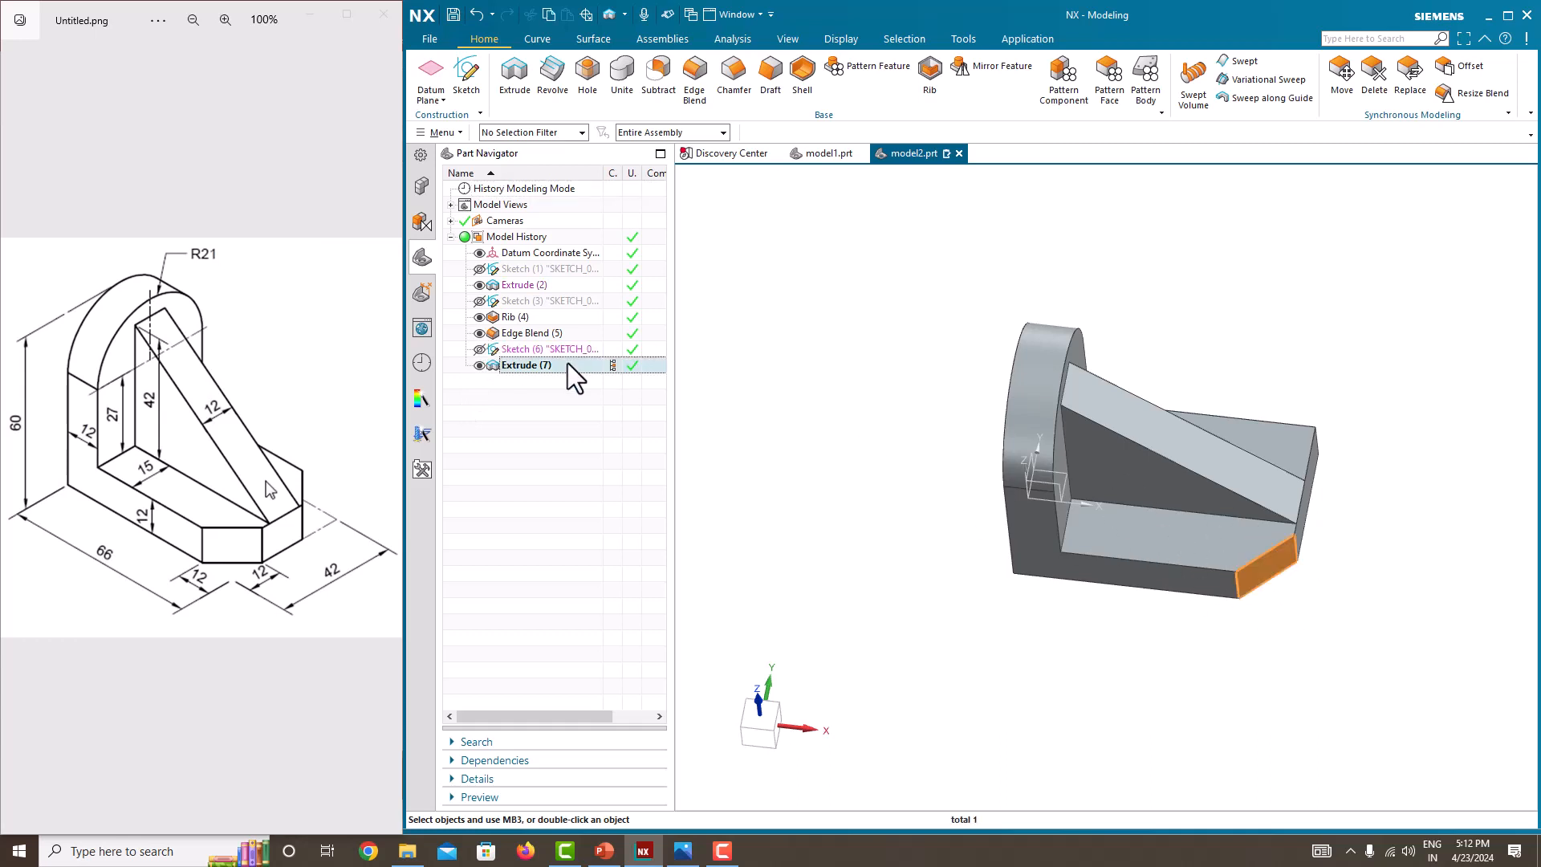
middle_drag(1200, 589, 1300, 440)
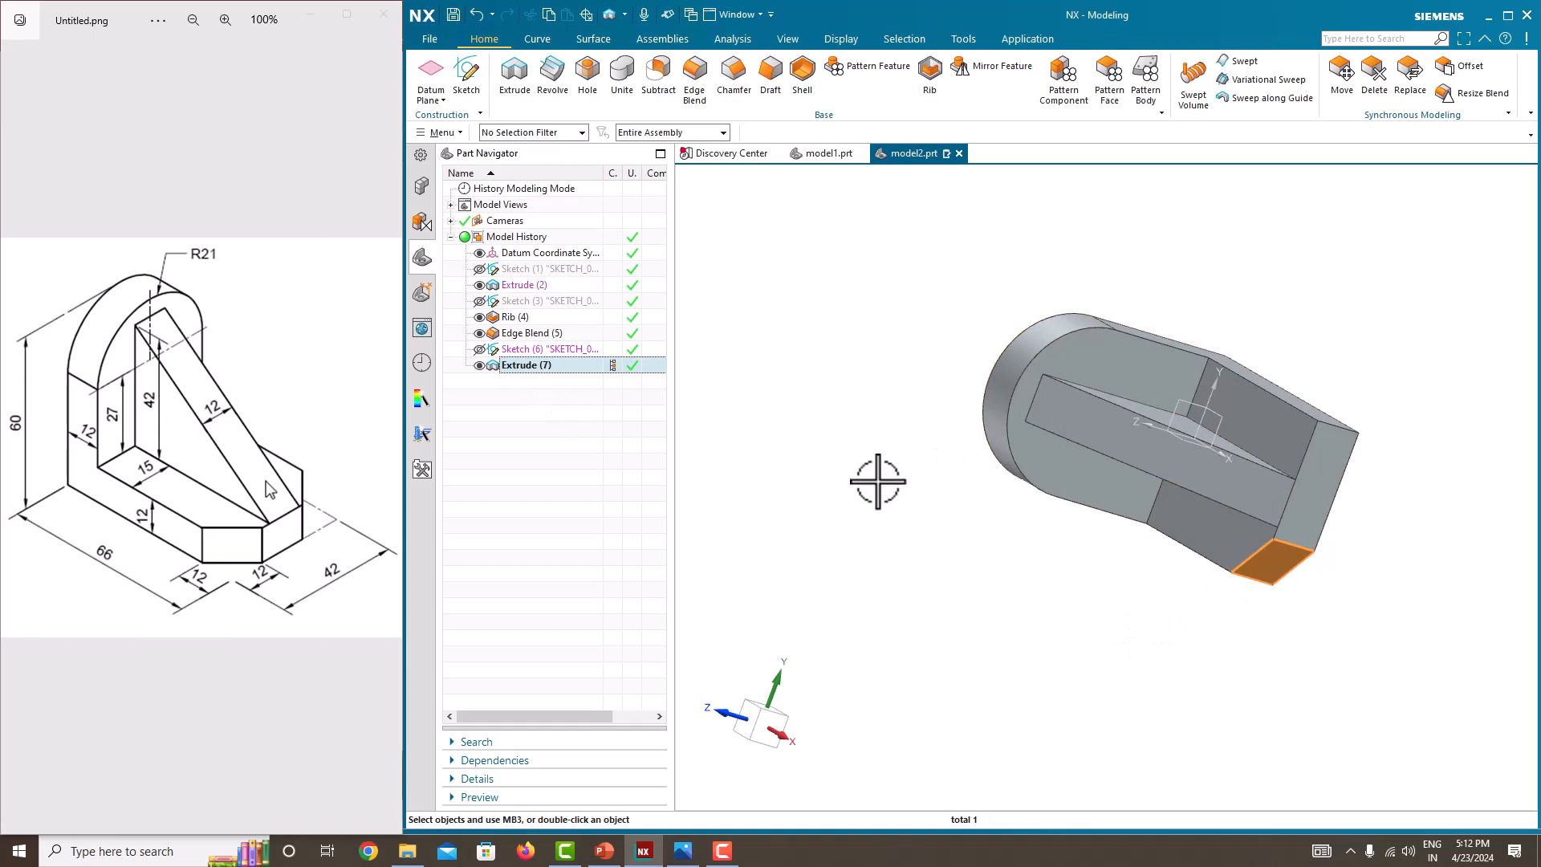
middle_drag(873, 479, 913, 518)
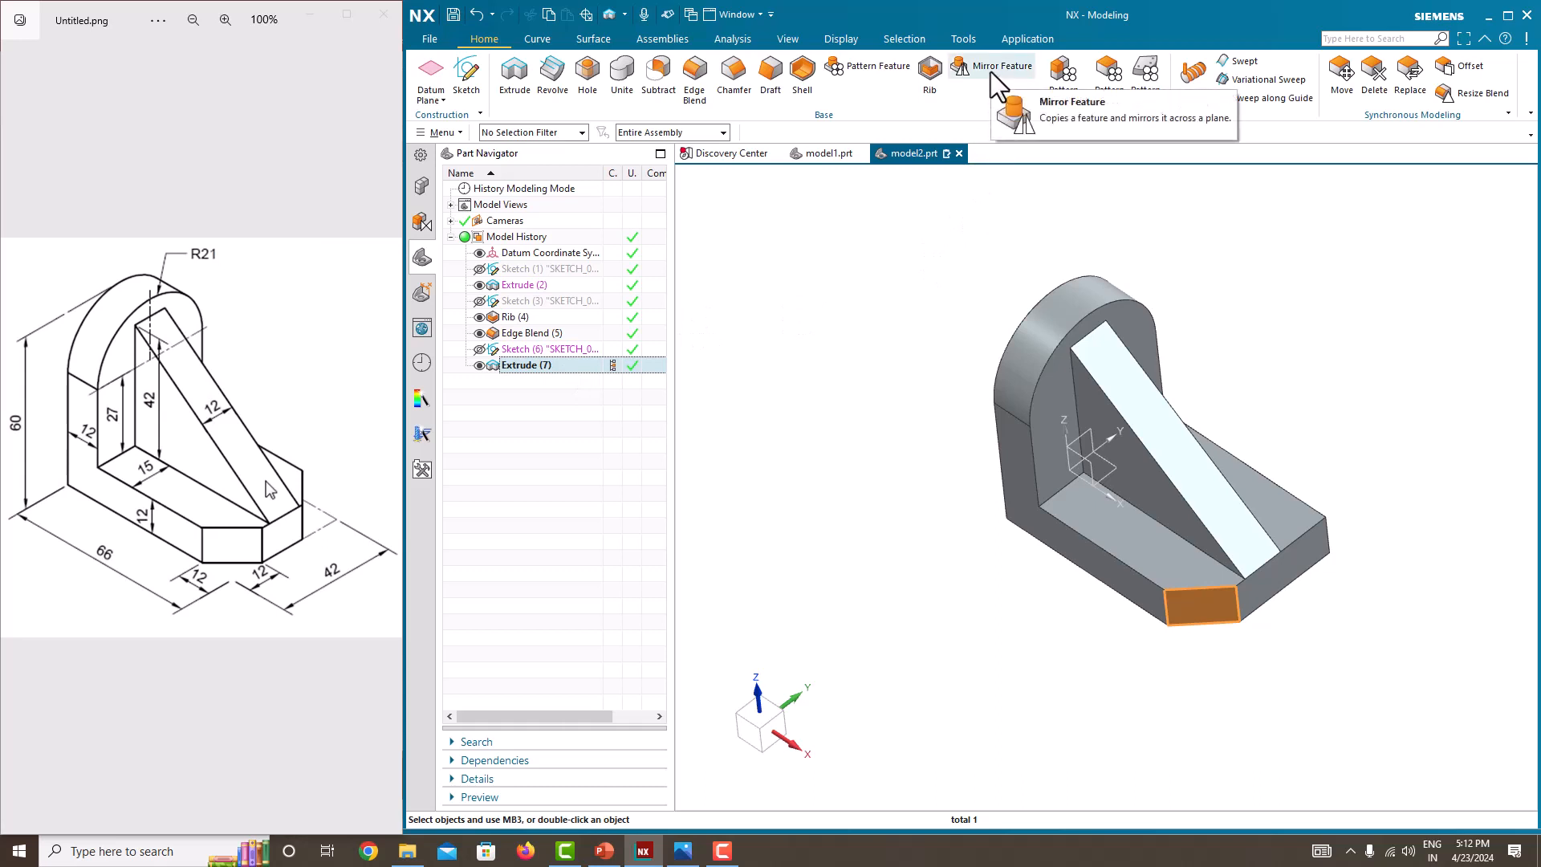
click(441, 132)
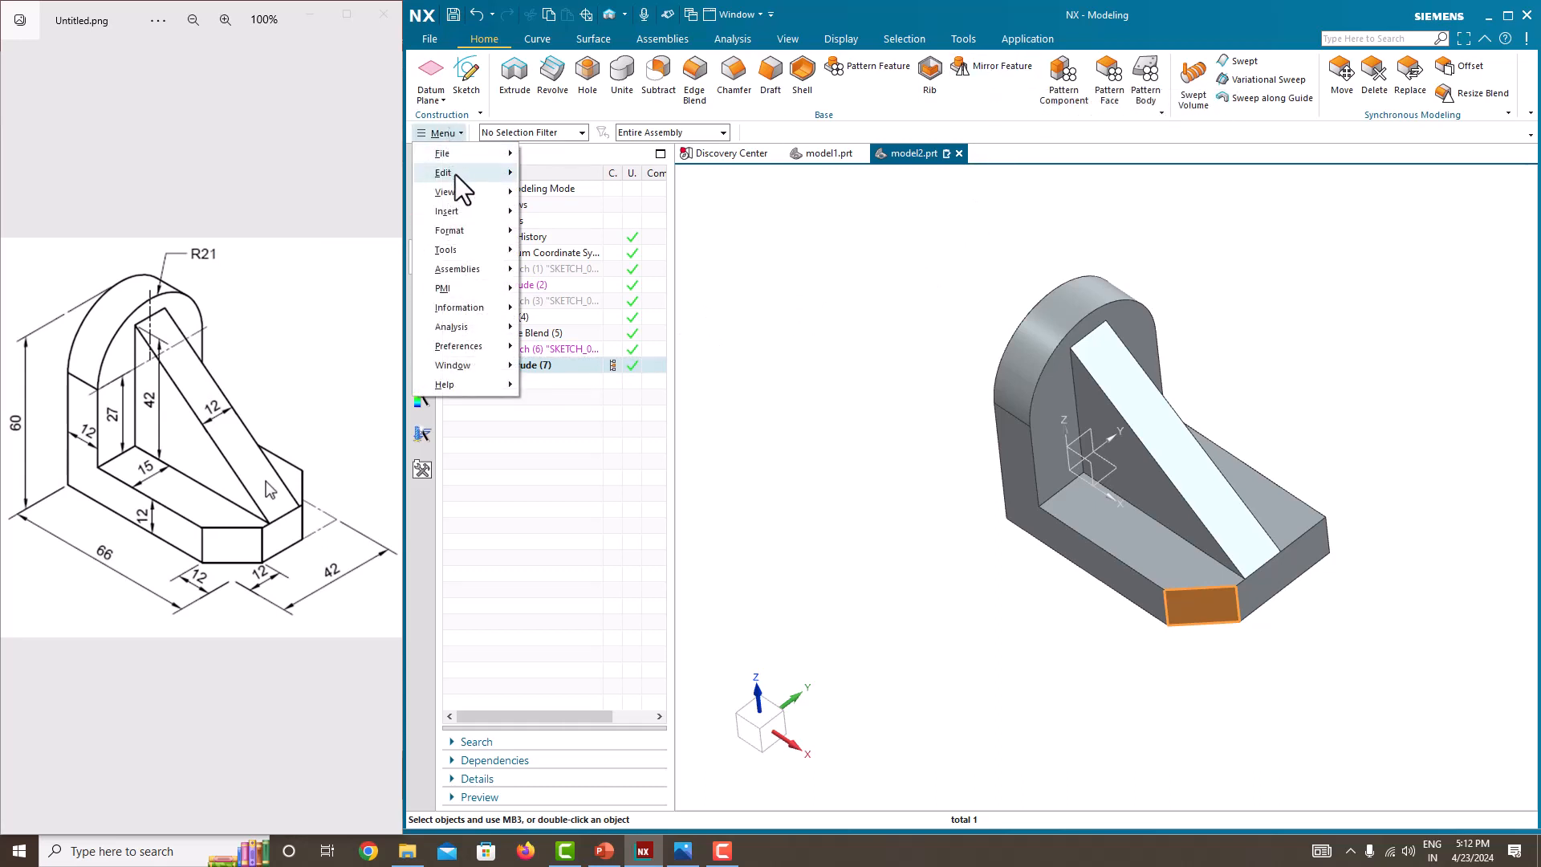
mouse_move(467, 212)
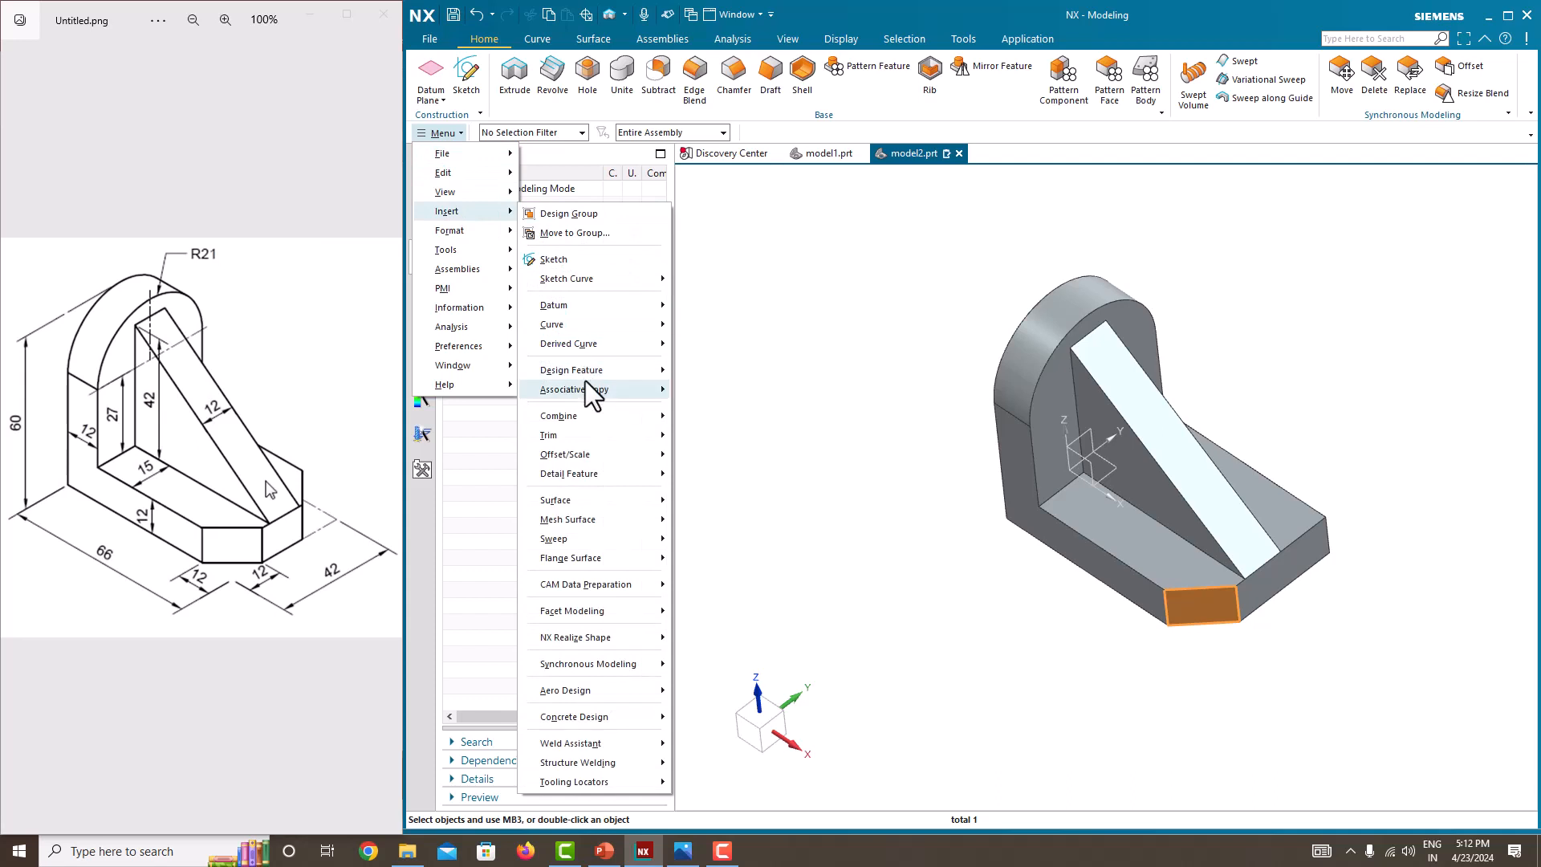
mouse_move(590, 391)
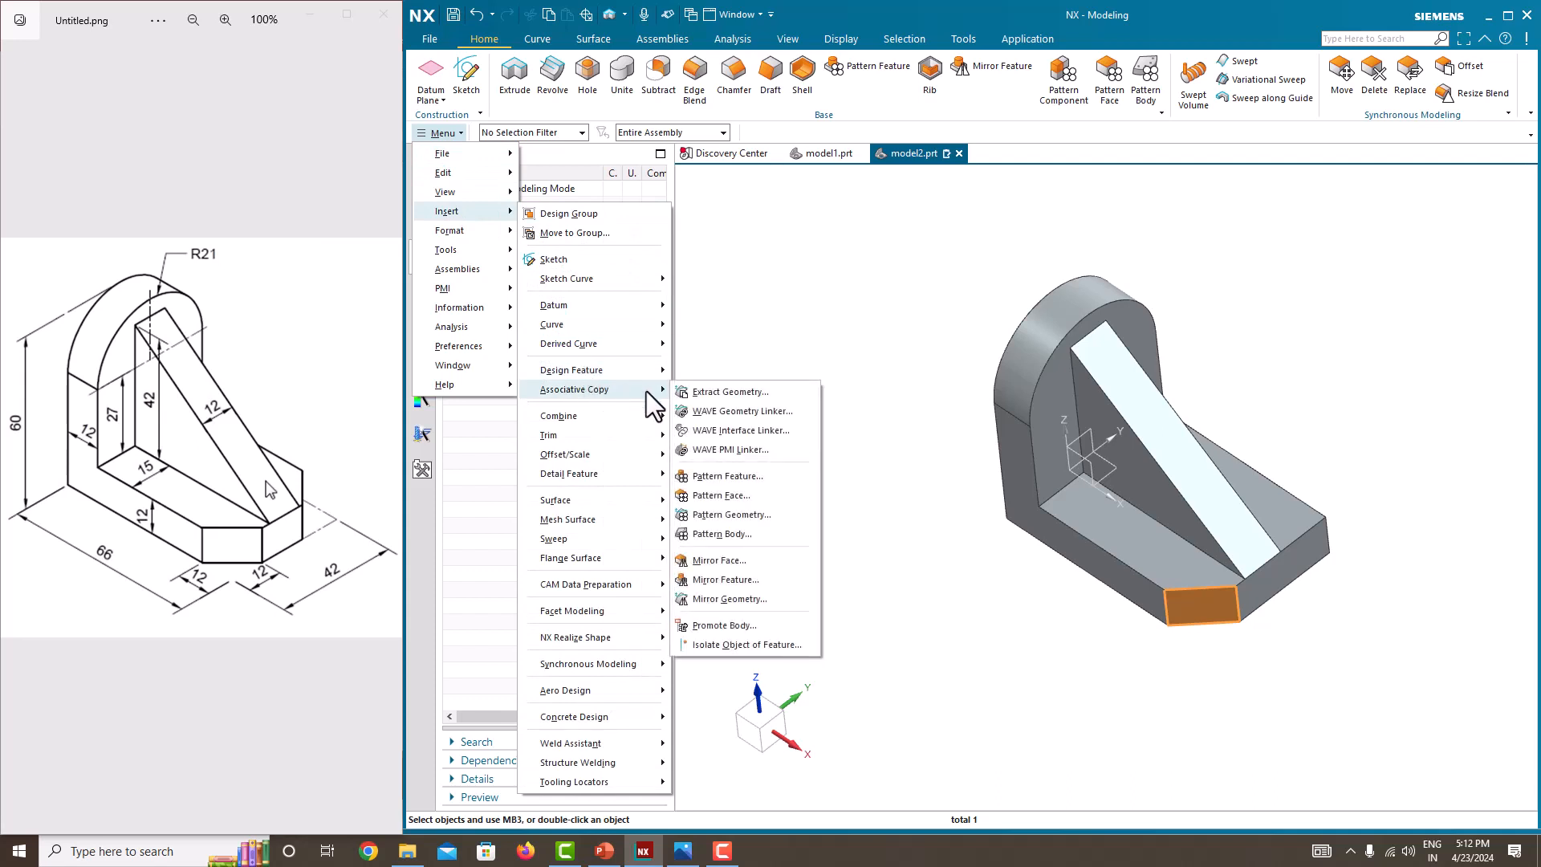
click(724, 580)
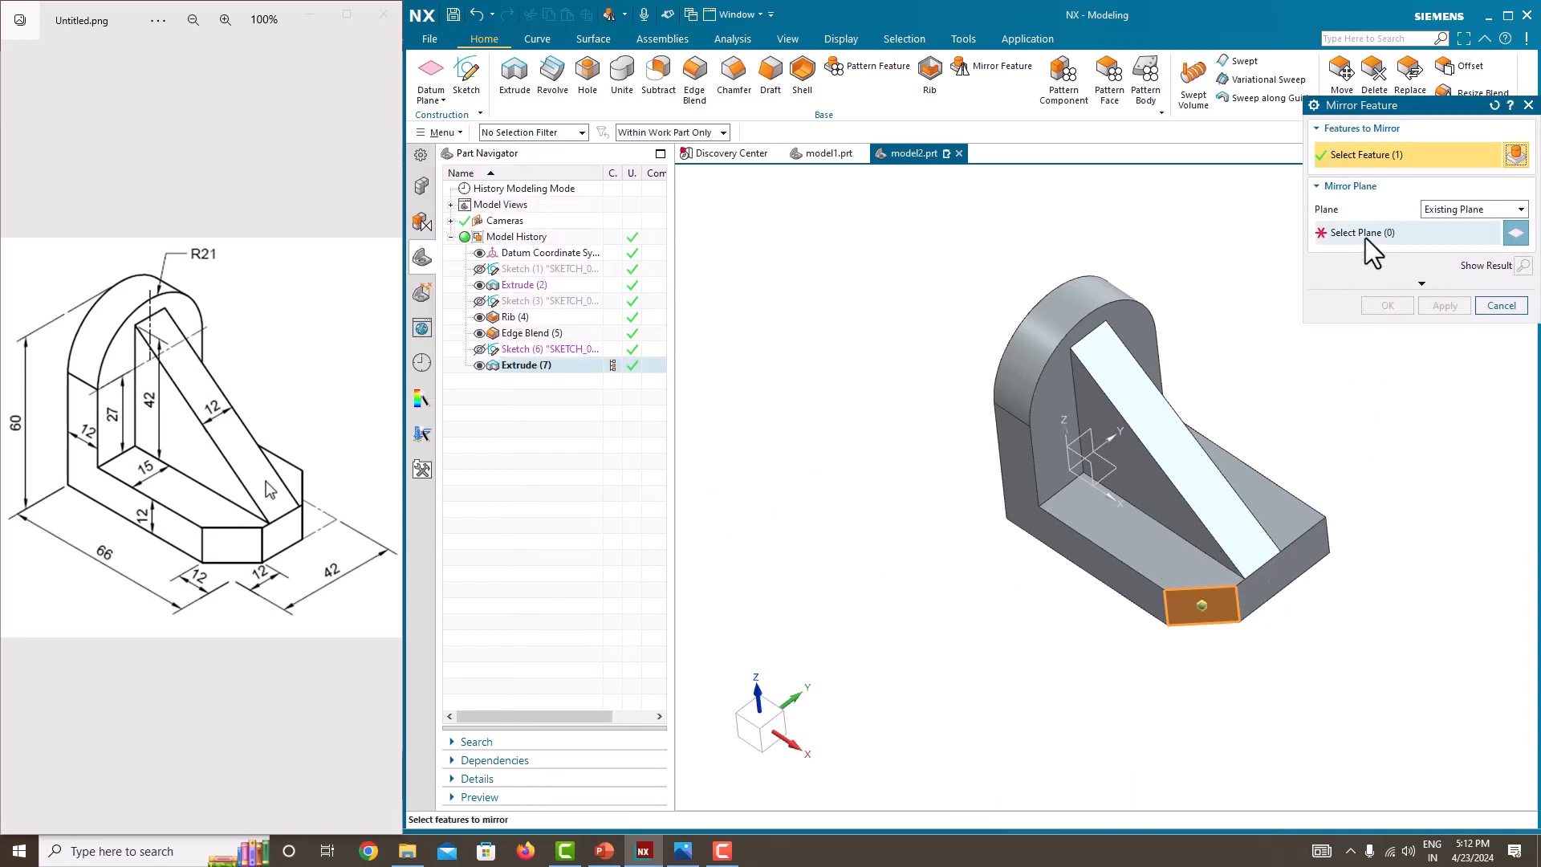
click(1365, 238)
middle_drag(1180, 546, 1135, 539)
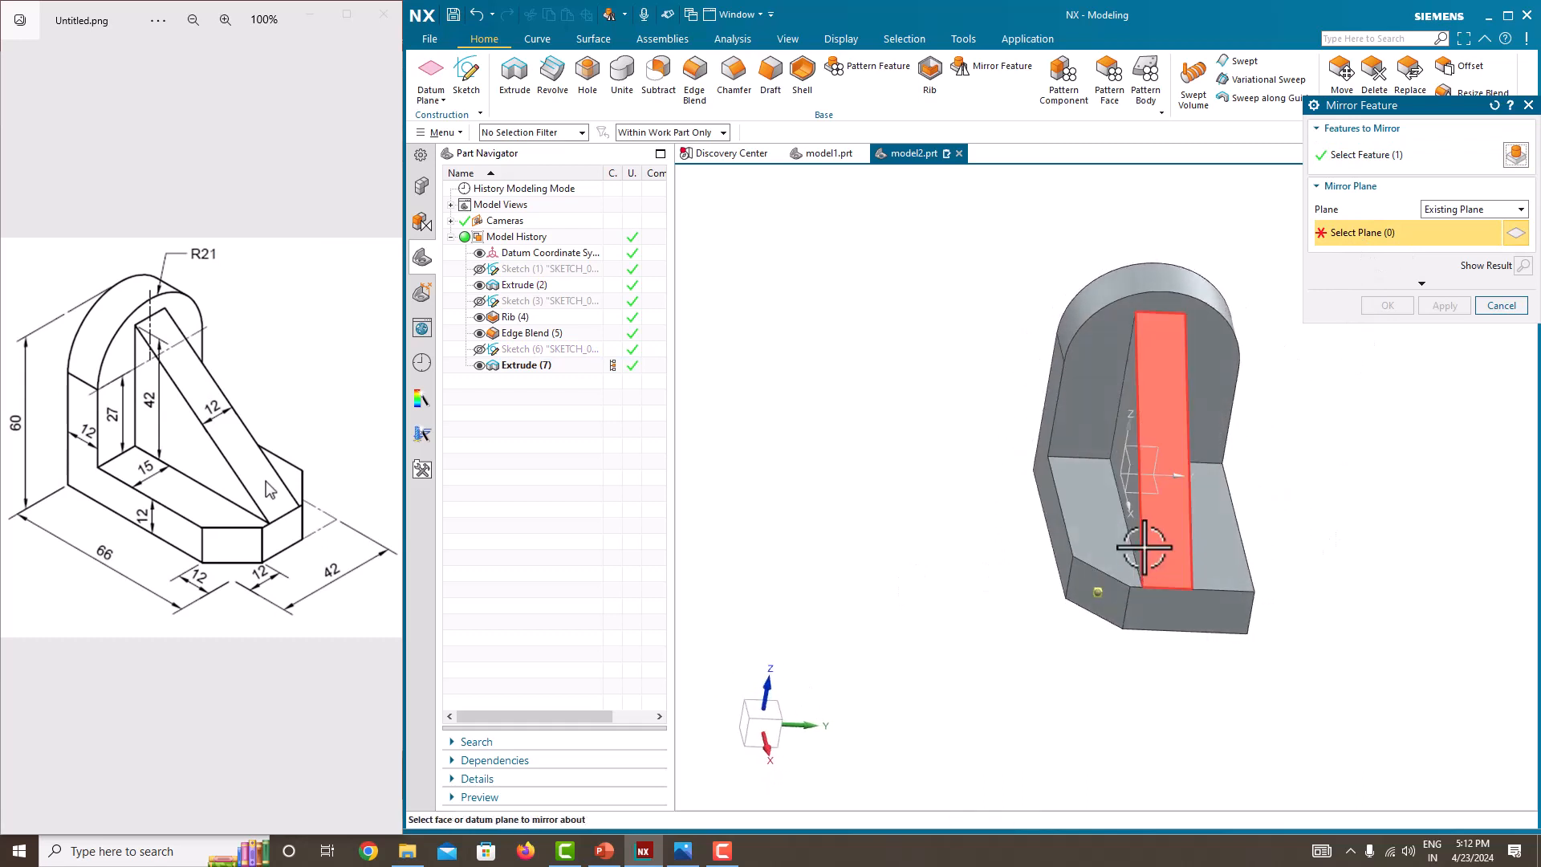
click(1129, 470)
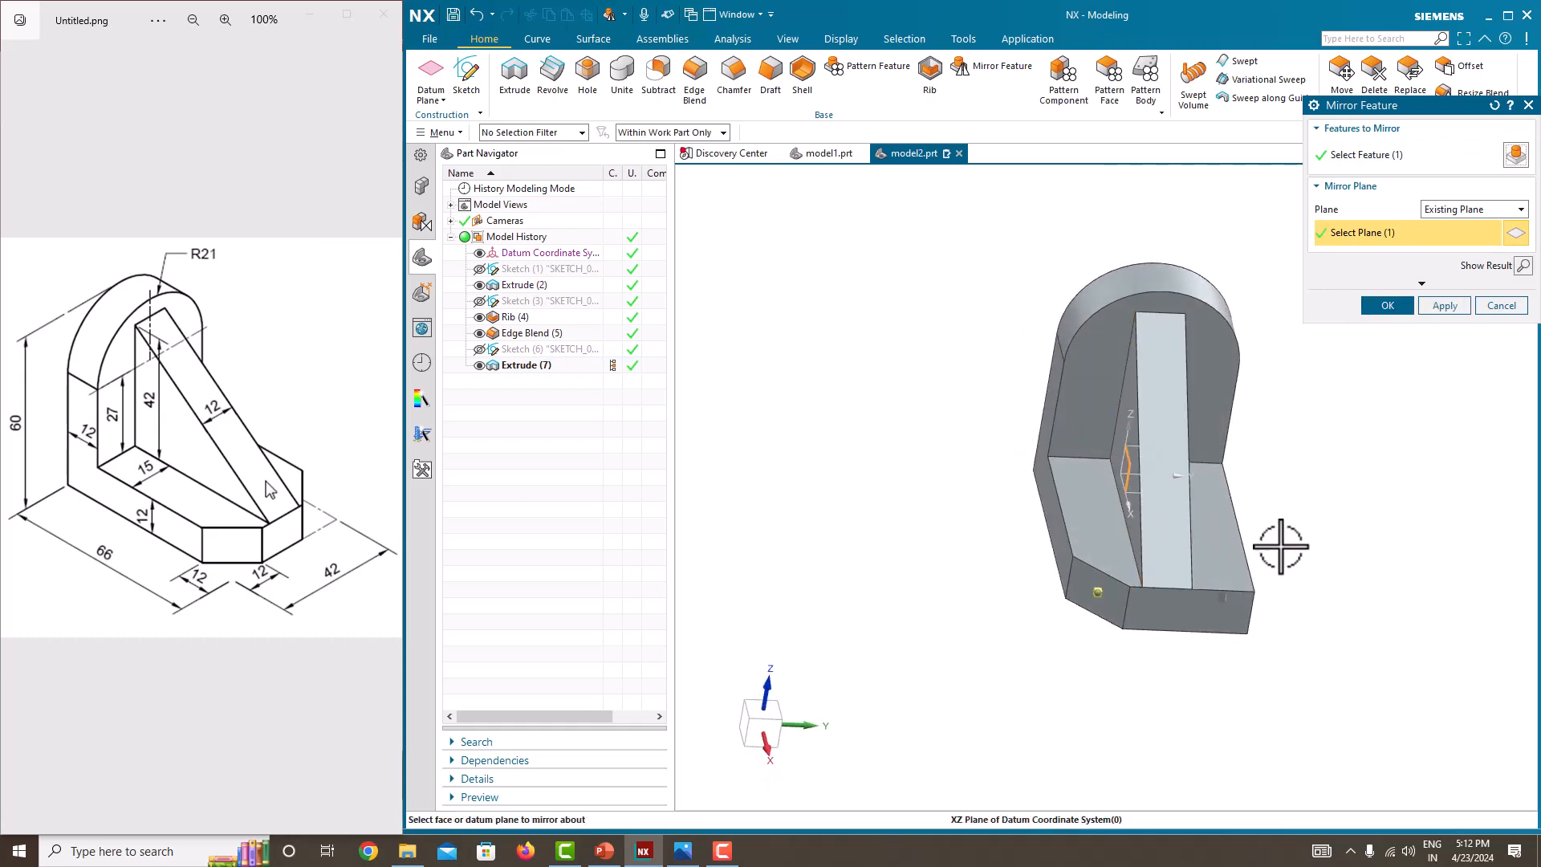
click(1386, 305)
mouse_move(1367, 424)
middle_down()
mouse_move(1279, 522)
mouse_move(1389, 440)
mouse_move(1348, 430)
mouse_move(1352, 506)
mouse_move(1369, 497)
mouse_move(1356, 481)
middle_up()
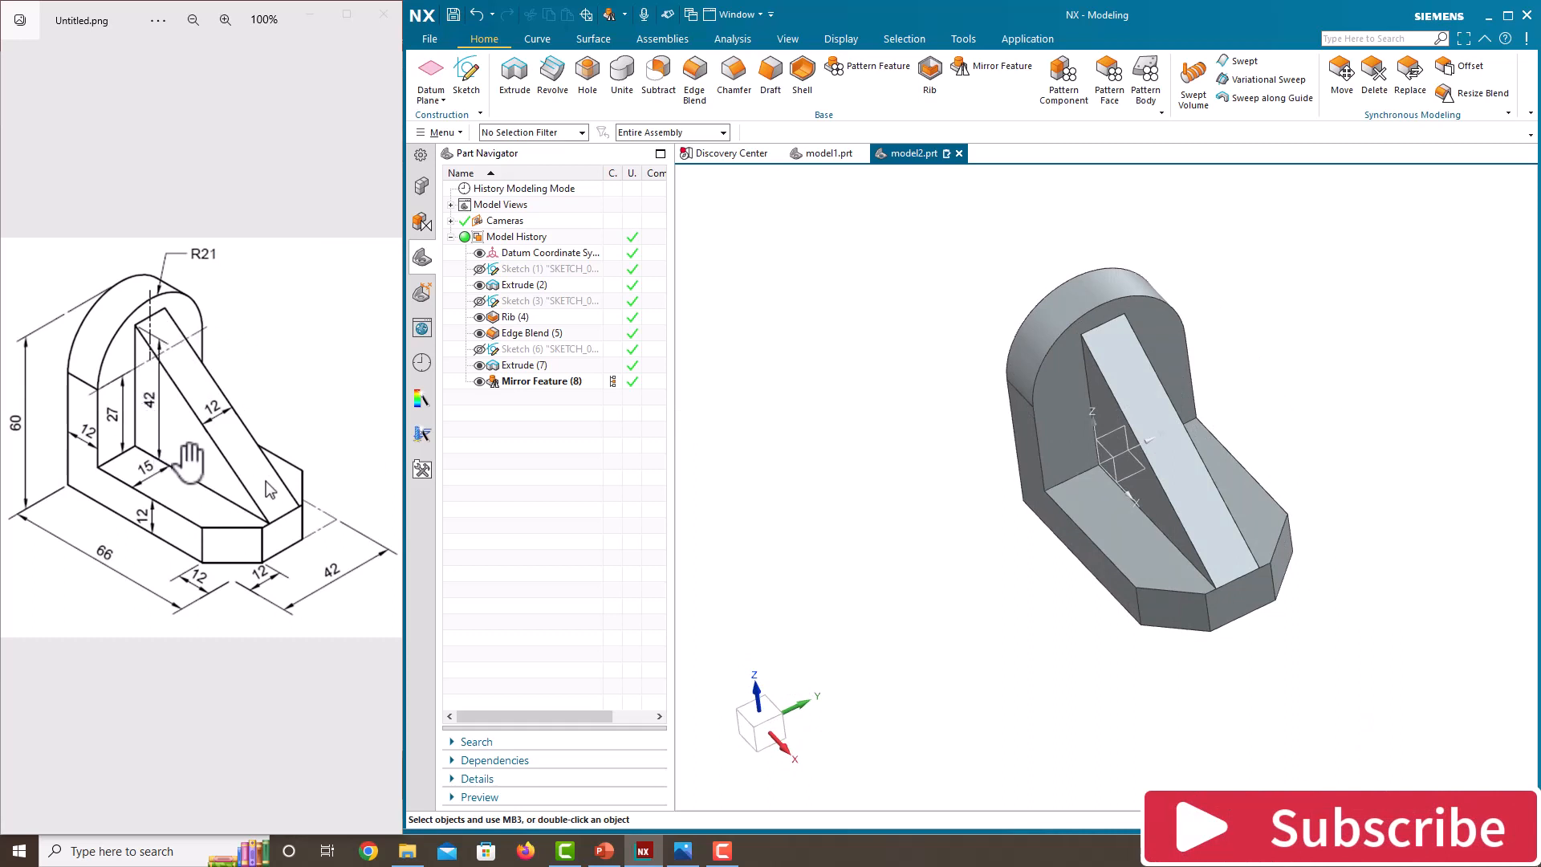
middle_drag(898, 564, 1174, 543)
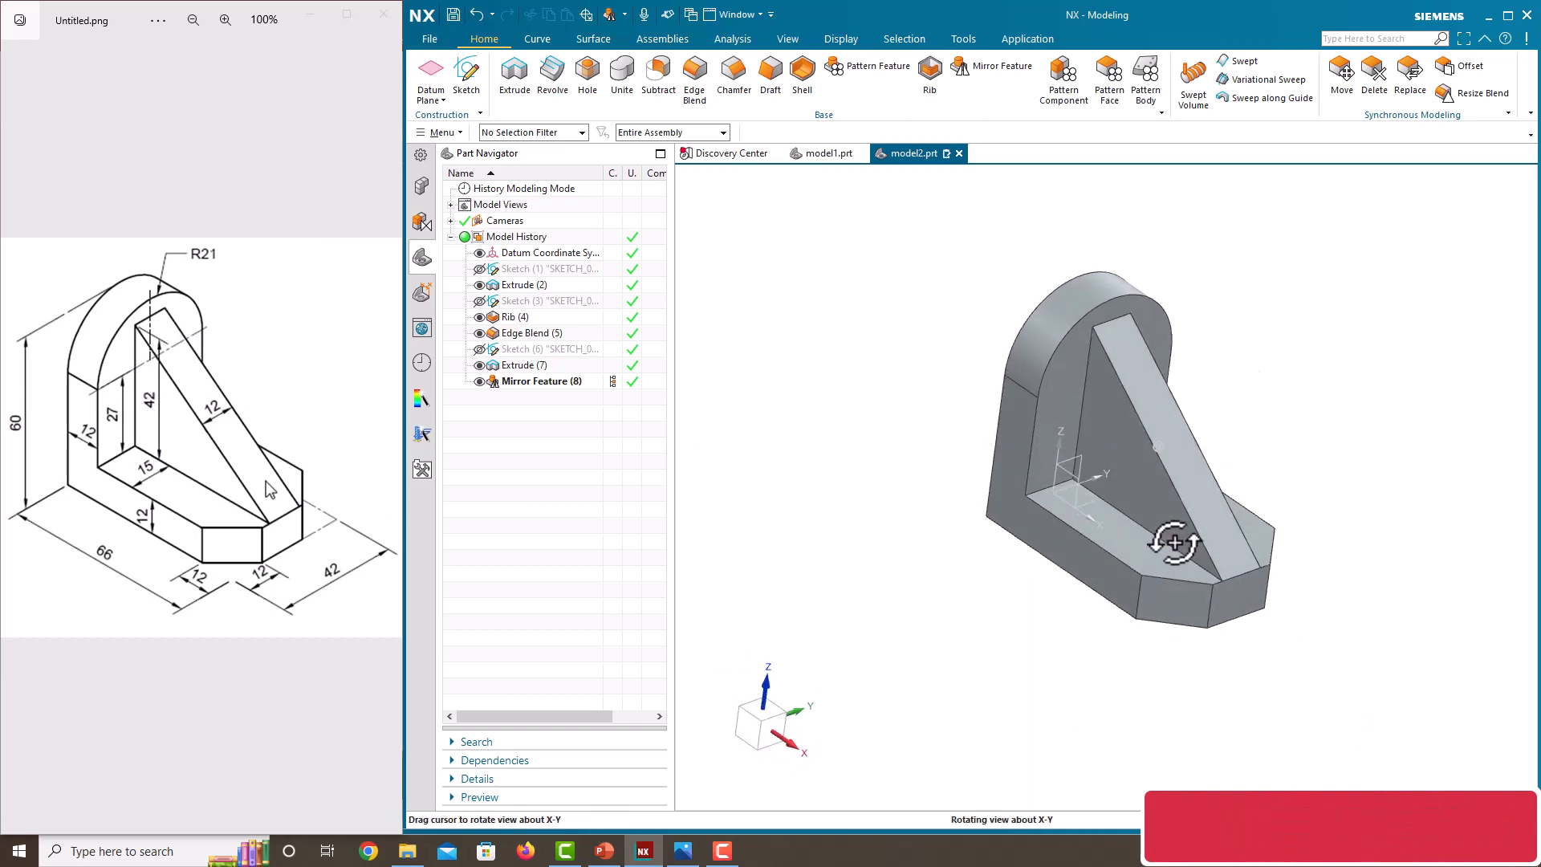